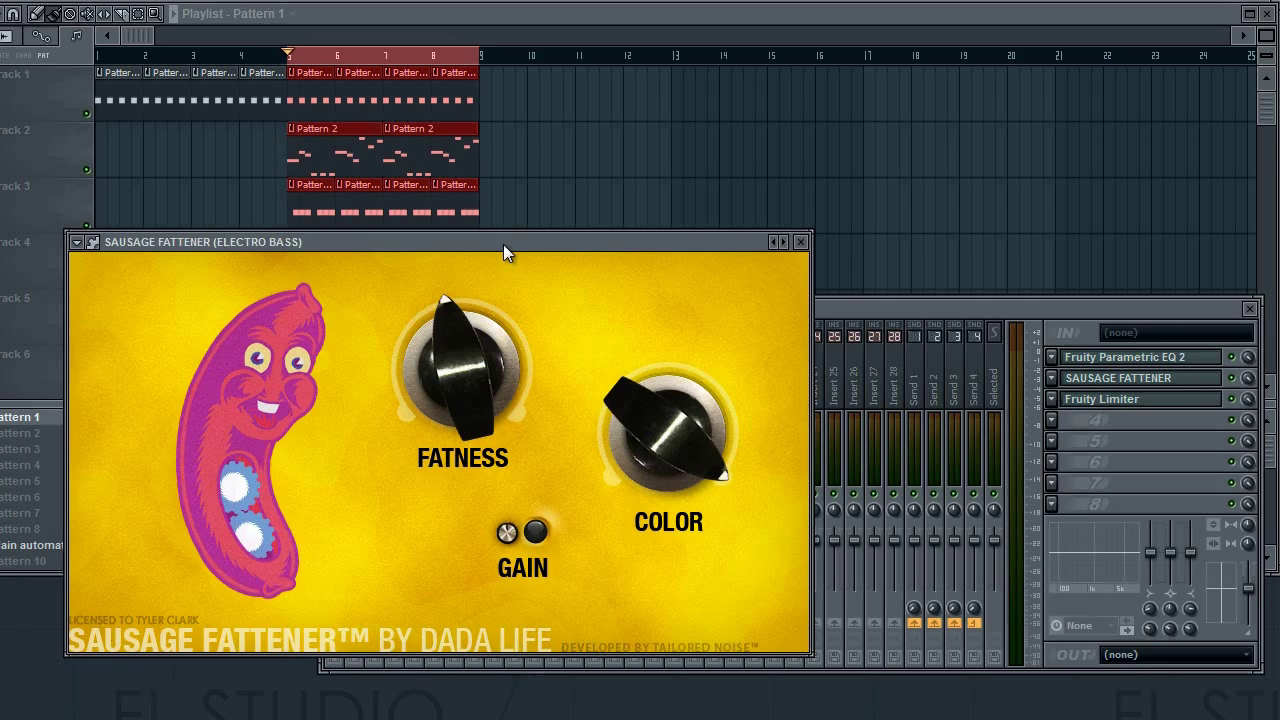
# Step: Drag the Electro Bass Sausage Fattener window up and to the right over the playlist
pyautogui.moveTo(503, 245); pyautogui.dragTo(527, 219)
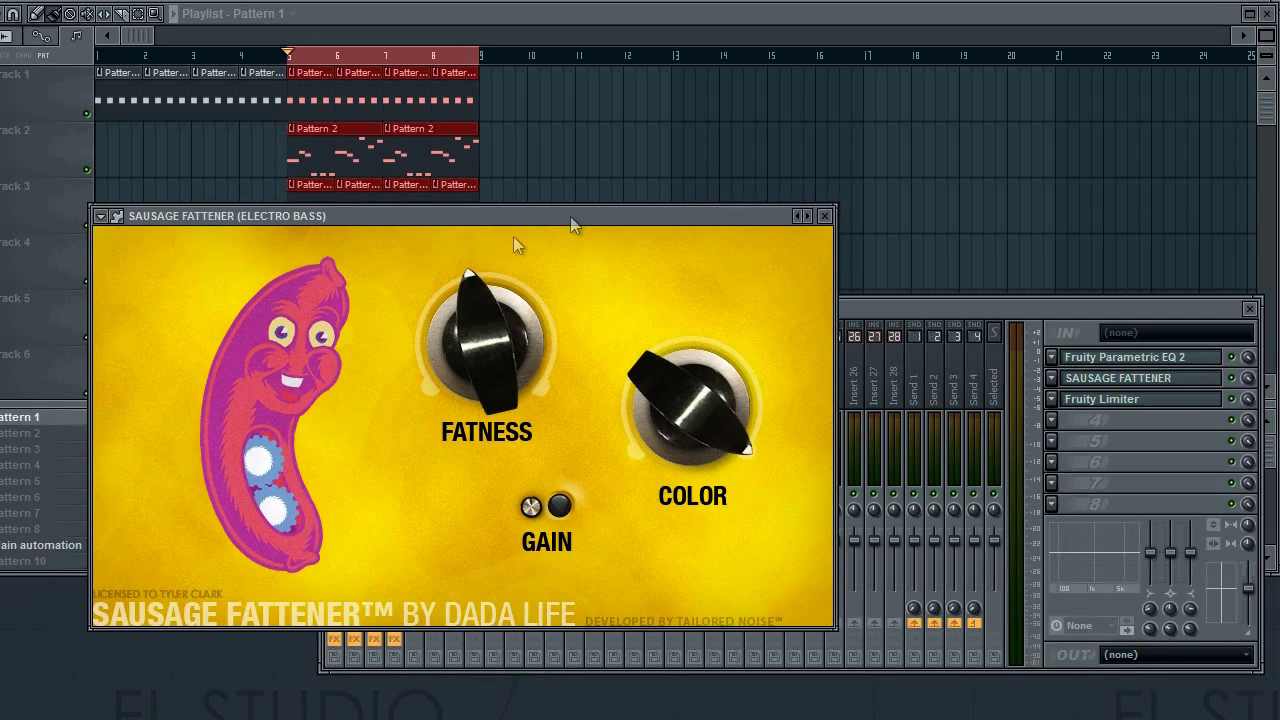
pyautogui.moveTo(555, 215); pyautogui.dragTo(619, 175)
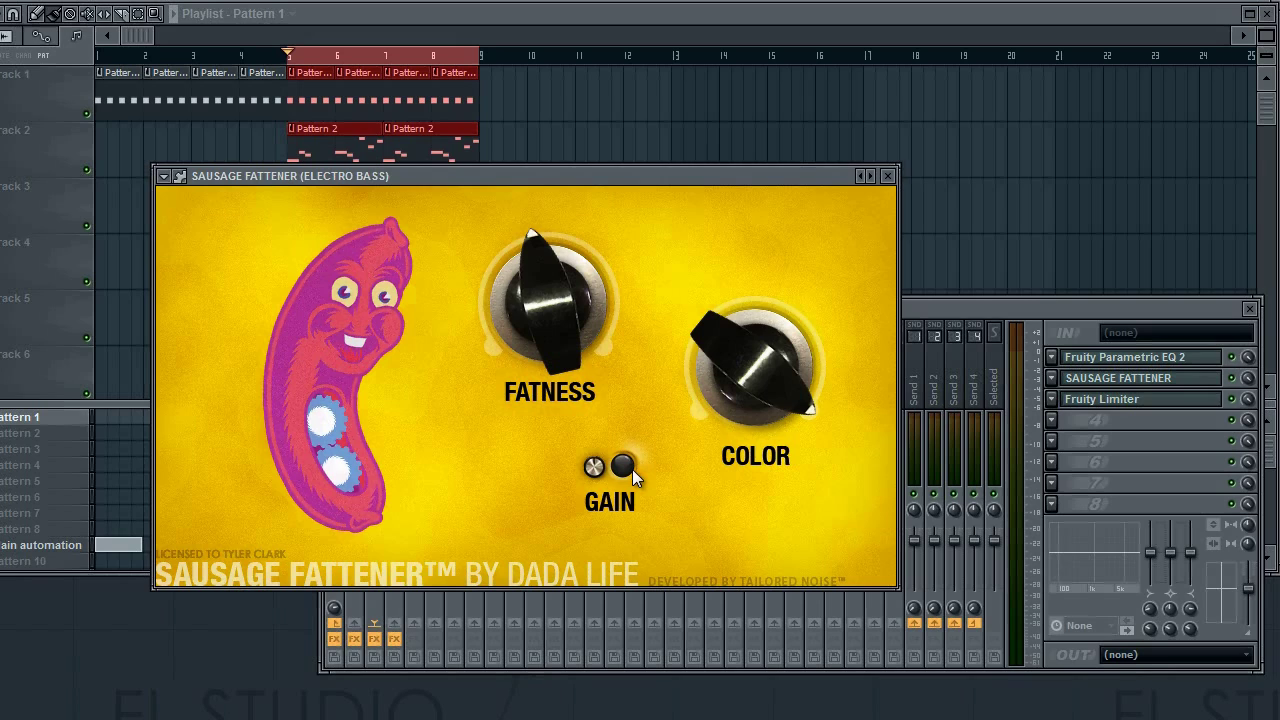
# Step: Sweep Electro Bass Fatness between 100% and 0%, settle it near 50%, and raise Color to about 96%
pyautogui.moveTo(548, 310)
pyautogui.mouseDown()
pyautogui.moveTo(563, 37)
pyautogui.moveTo(557, 287)
pyautogui.mouseUp()
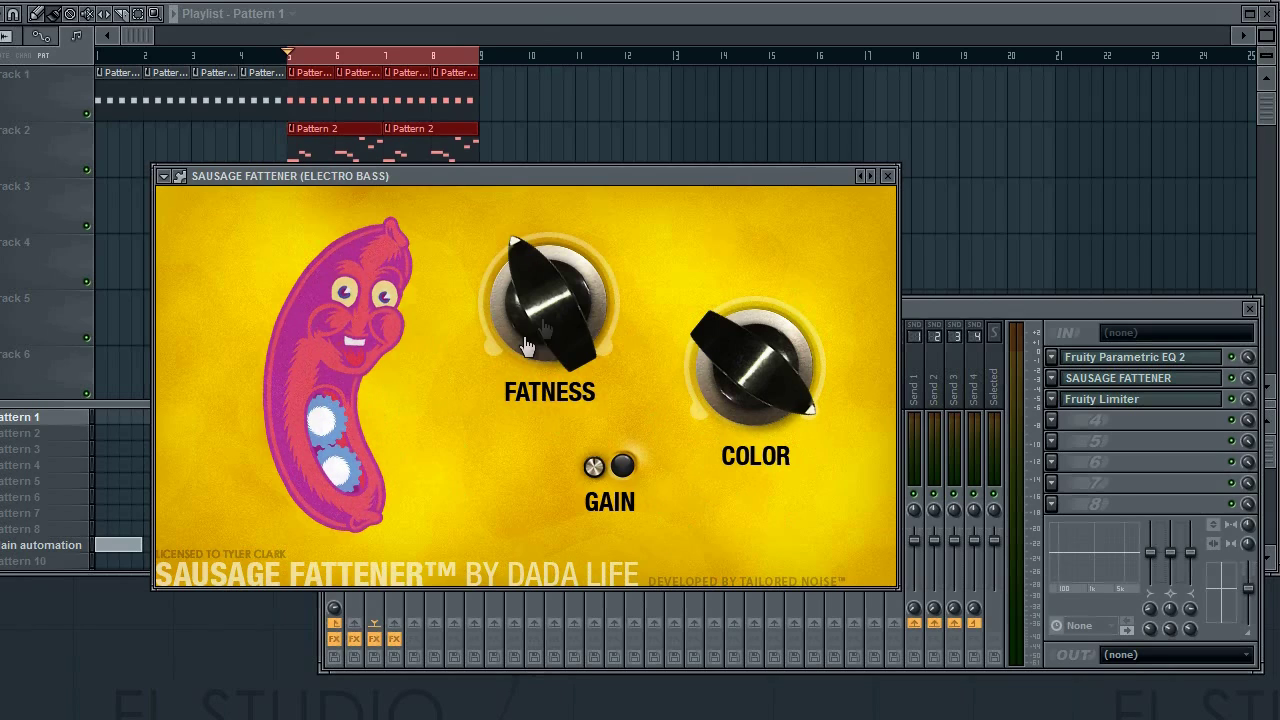
pyautogui.moveTo(556, 318); pyautogui.dragTo(563, 514)
pyautogui.moveTo(565, 366); pyautogui.dragTo(490, 55)
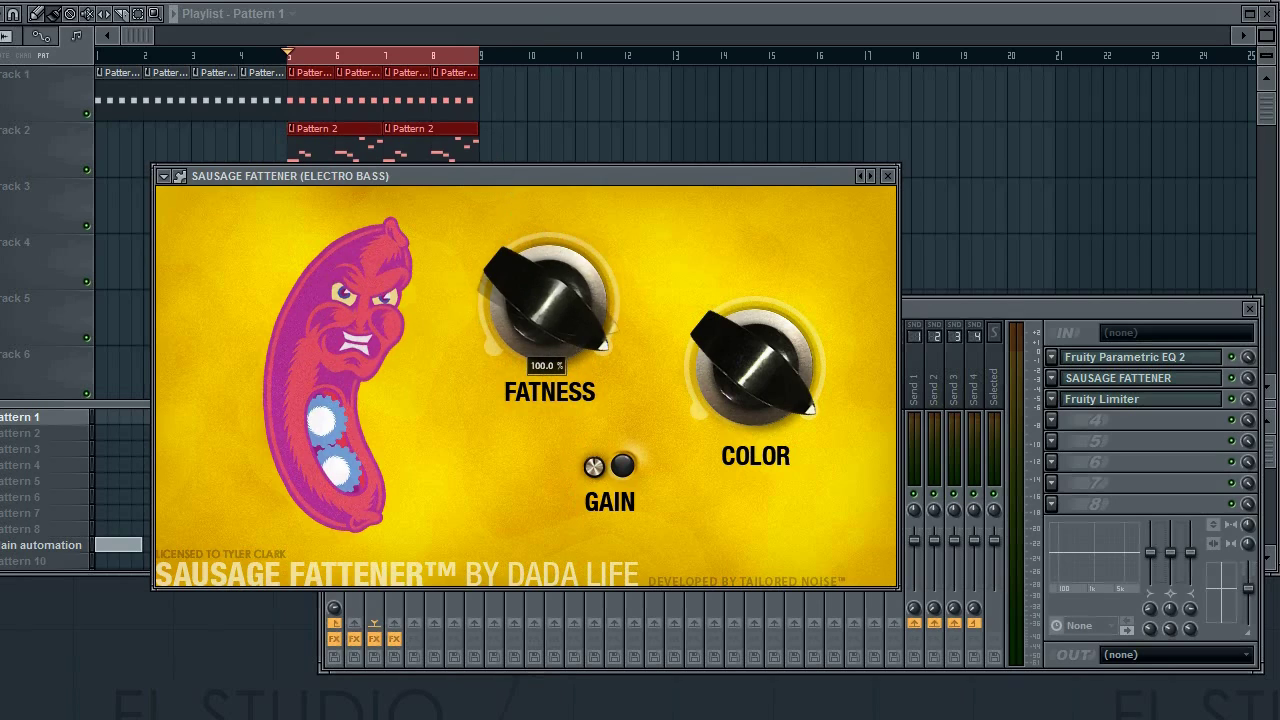
pyautogui.moveTo(548, 290); pyautogui.dragTo(575, 130)
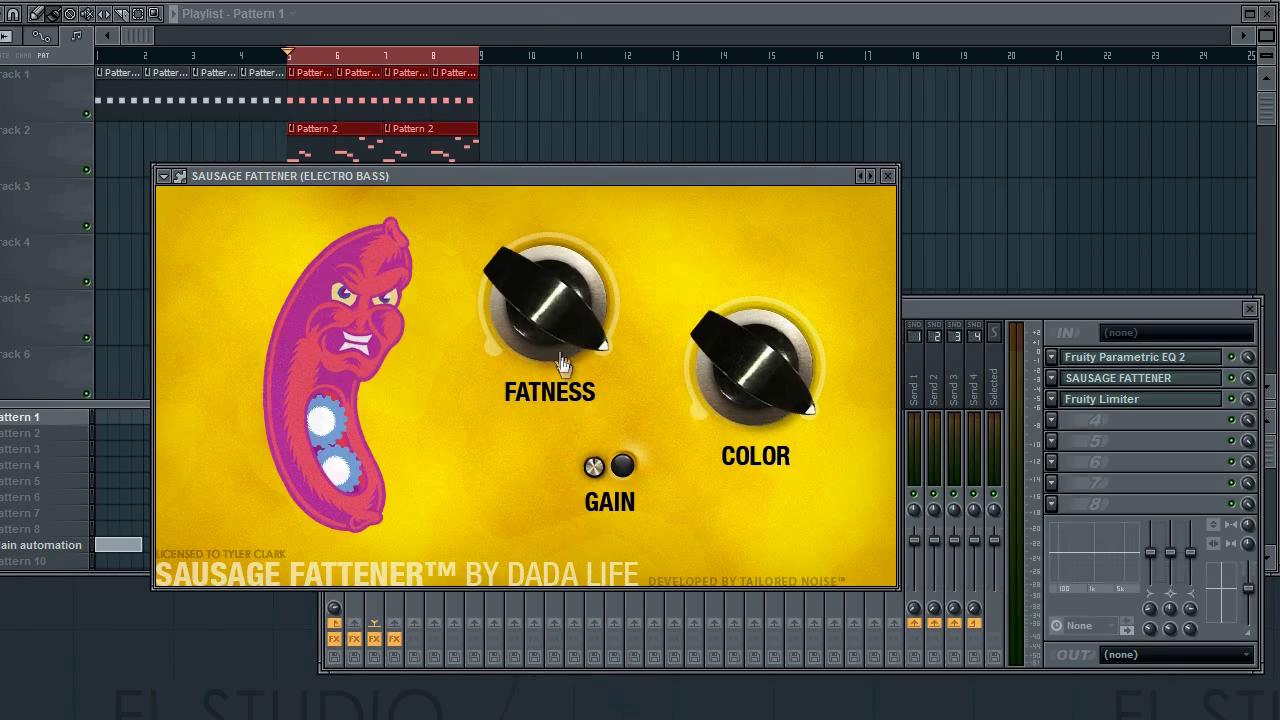
pyautogui.moveTo(554, 332); pyautogui.dragTo(558, 280)
pyautogui.moveTo(549, 278); pyautogui.dragTo(543, 503)
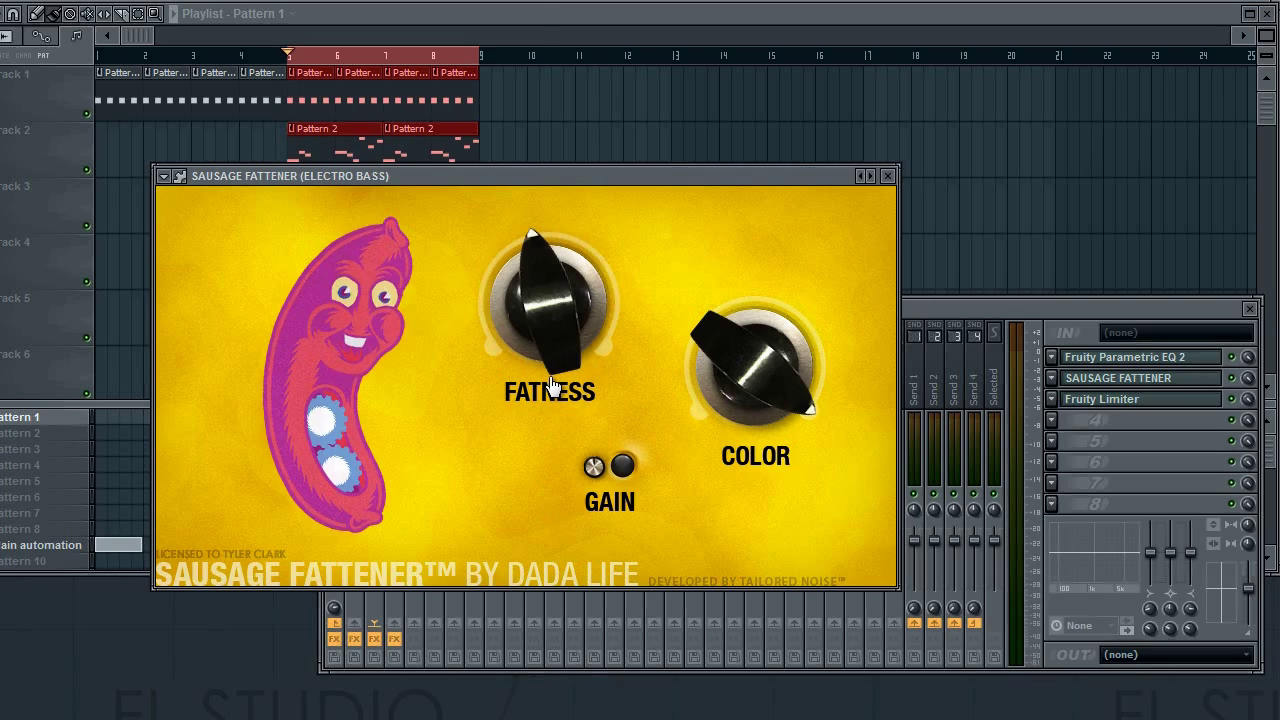
pyautogui.moveTo(553, 385); pyautogui.dragTo(518, 312)
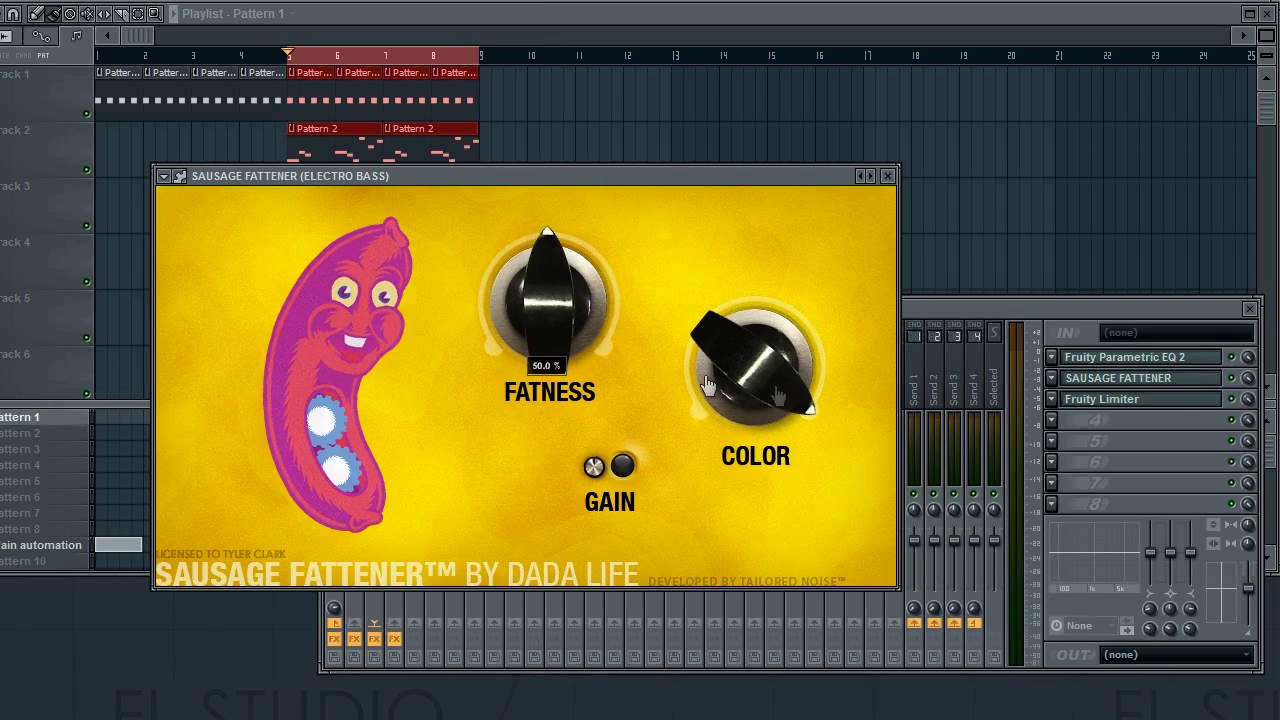
pyautogui.moveTo(762, 378); pyautogui.dragTo(783, 496)
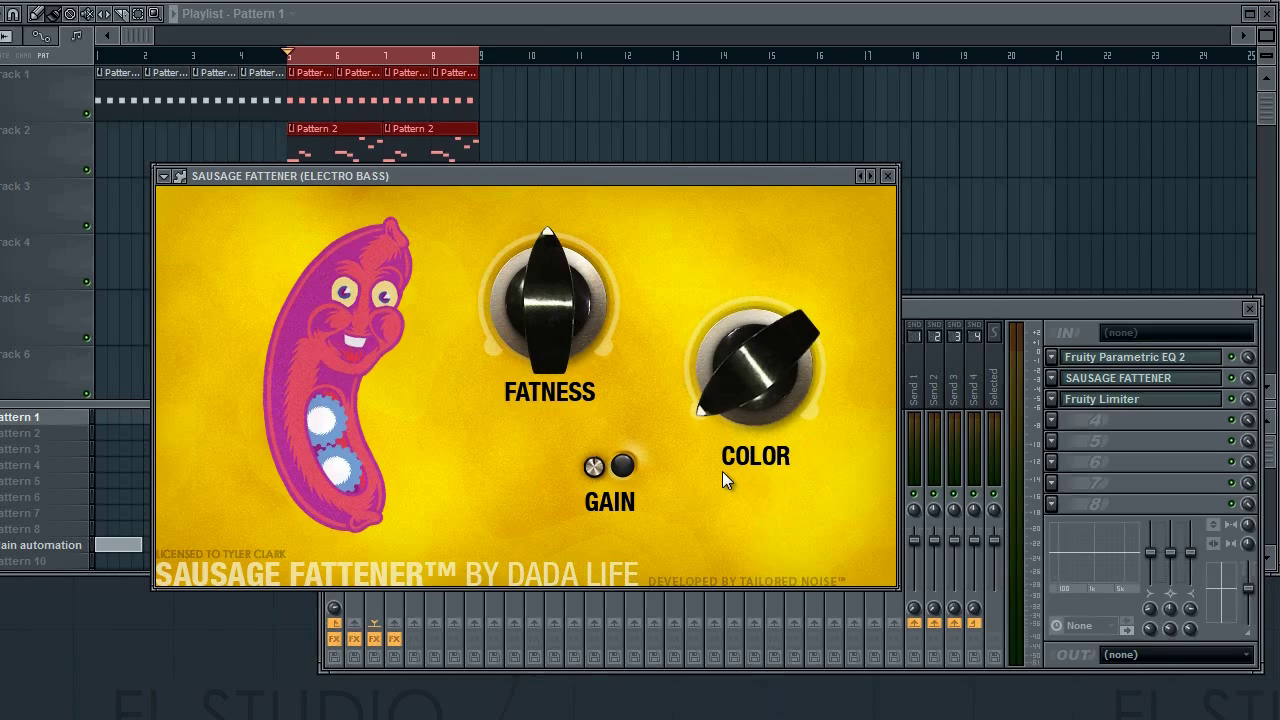
# Step: Sweep the fattener's Color between 44% and full, leaving it at 63%
pyautogui.moveTo(749, 399); pyautogui.dragTo(774, 123)
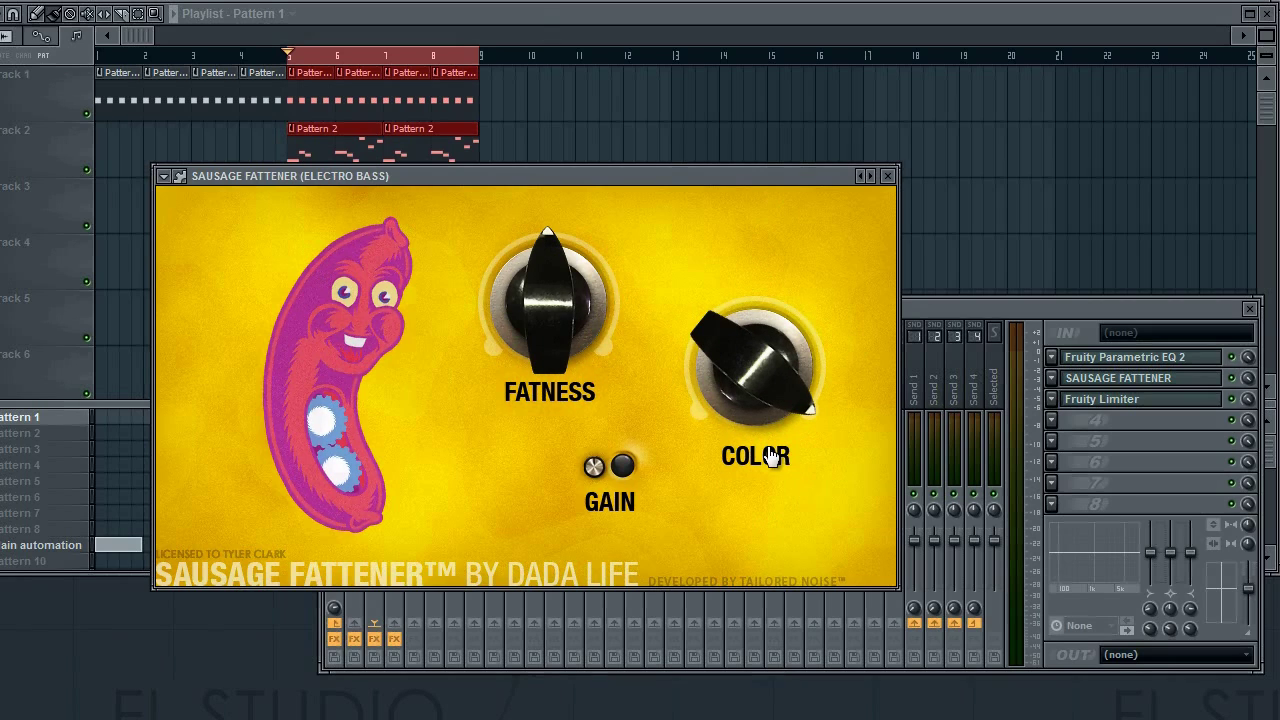
pyautogui.moveTo(778, 410); pyautogui.dragTo(772, 330)
pyautogui.moveTo(776, 328); pyautogui.dragTo(769, 250)
pyautogui.moveTo(766, 390); pyautogui.dragTo(778, 248)
# Step: Reposition the fattener window, select bar 2 on the playlist ruler, and bring up the mixer
pyautogui.moveTo(810, 180); pyautogui.dragTo(919, 143)
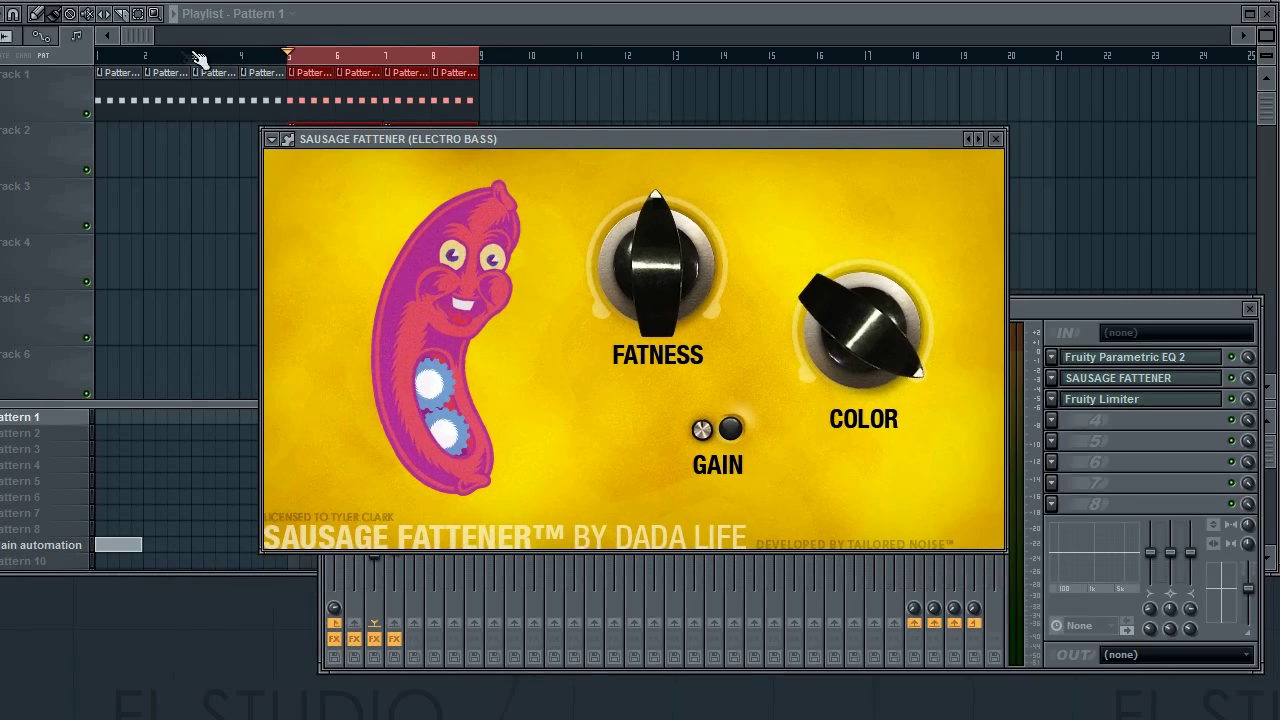
pyautogui.moveTo(552, 139); pyautogui.dragTo(554, 241)
pyautogui.moveTo(145, 55); pyautogui.dragTo(192, 60)
pyautogui.press('F9')
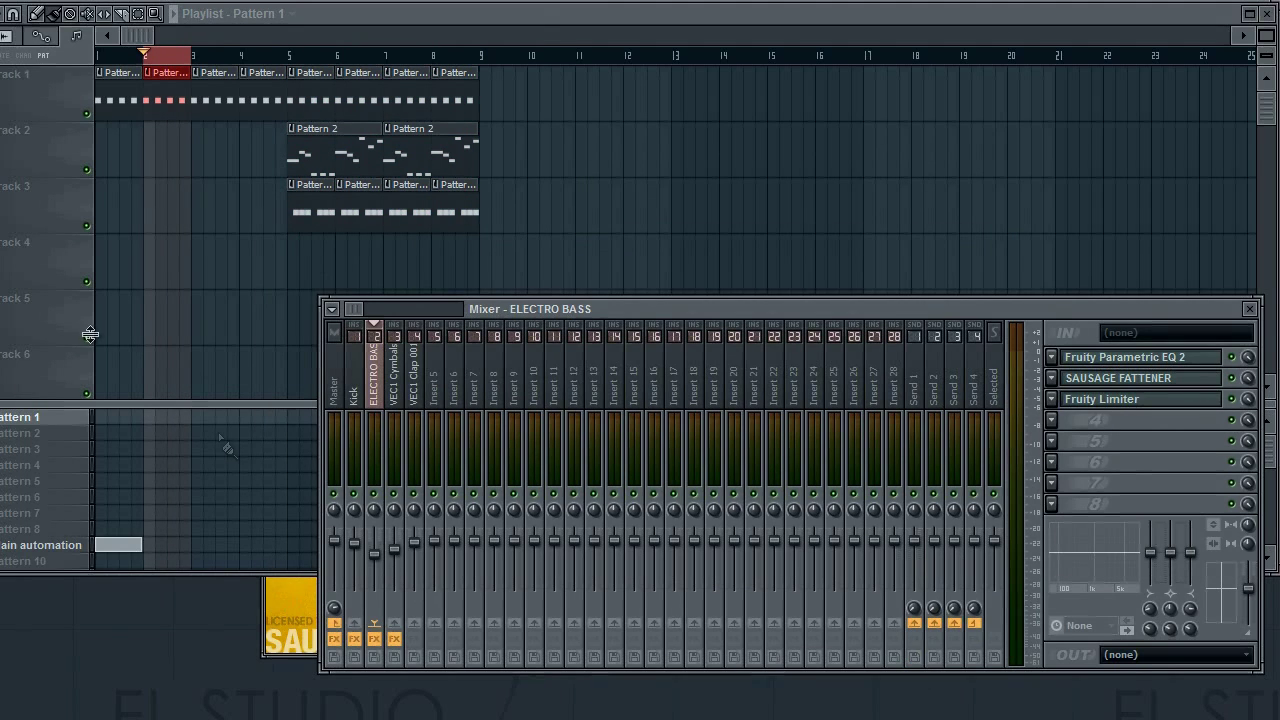
# Step: Close the Electro Bass fattener, select the Kick insert, and open the Kick's Sausage Fattener
pyautogui.click(290, 590)
pyautogui.click(1000, 245)
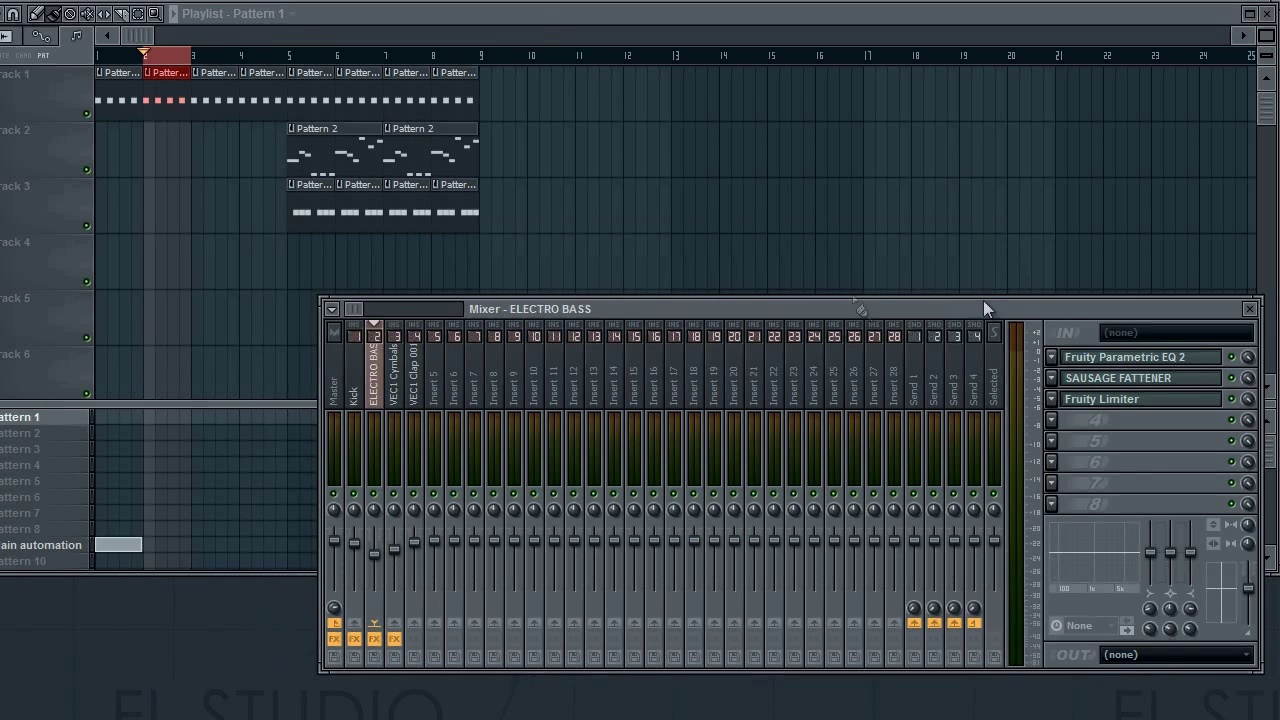
pyautogui.click(354, 390)
pyautogui.click(1150, 382)
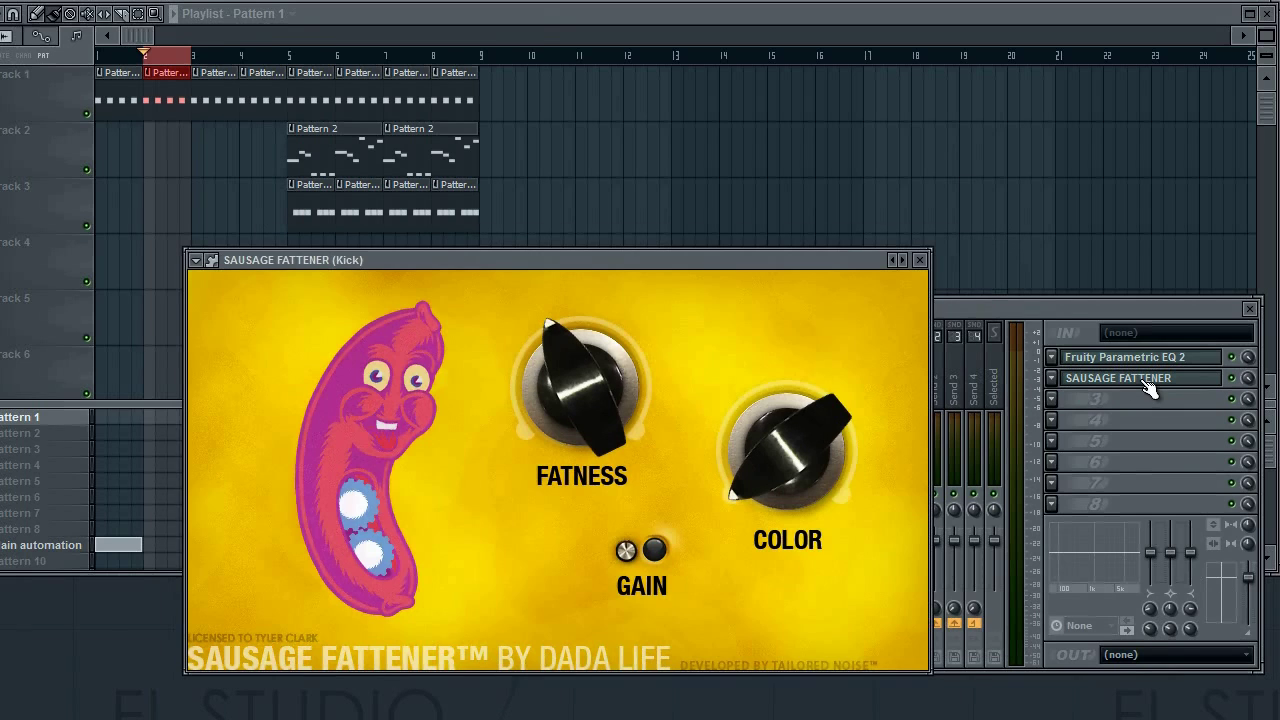
pyautogui.moveTo(720, 268); pyautogui.dragTo(716, 280)
pyautogui.click(1137, 368)
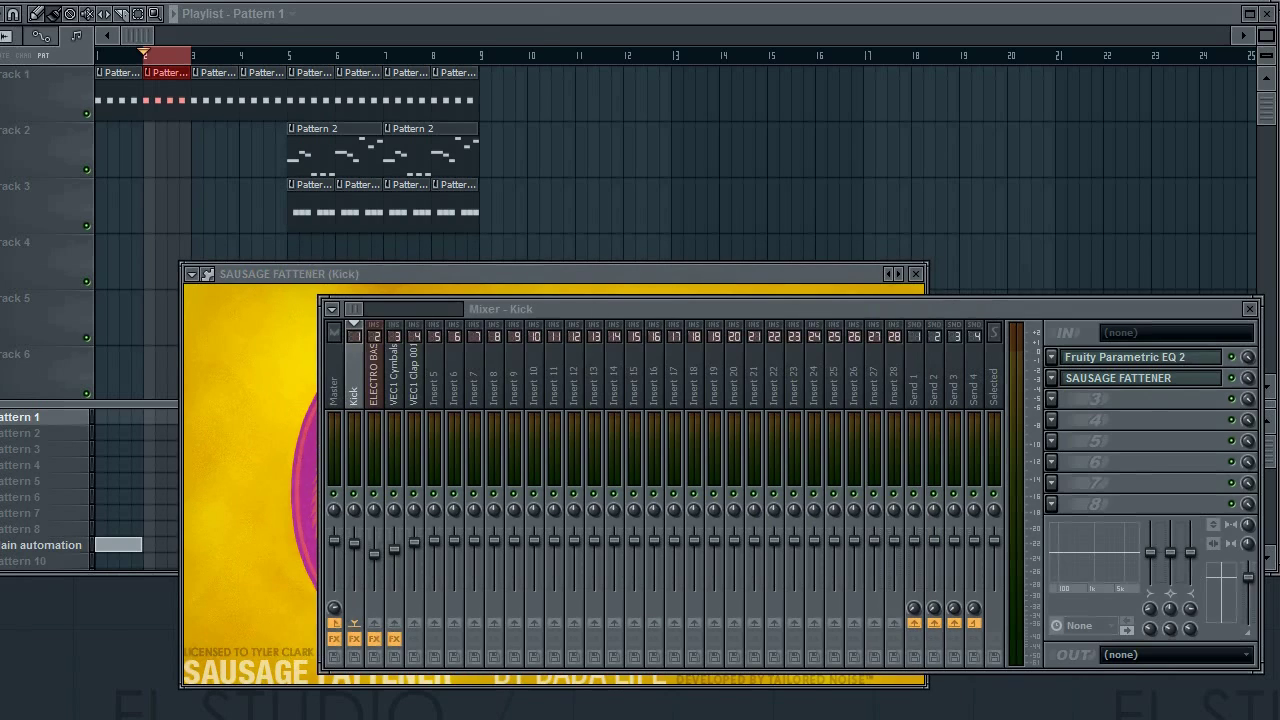
# Step: Briefly view the Kick's Parametric EQ 2, then bring the mixer forward and start playback
pyautogui.click(1140, 357)
pyautogui.moveTo(807, 303); pyautogui.dragTo(801, 272)
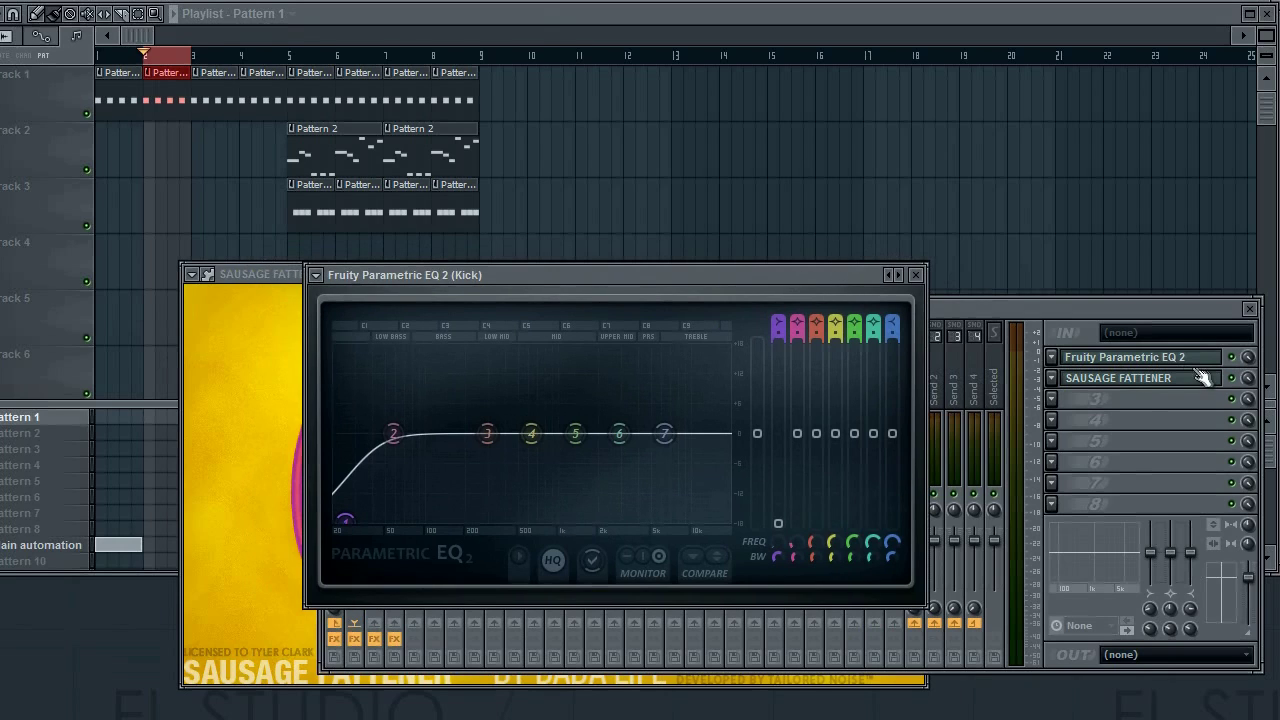
pyautogui.click(918, 271)
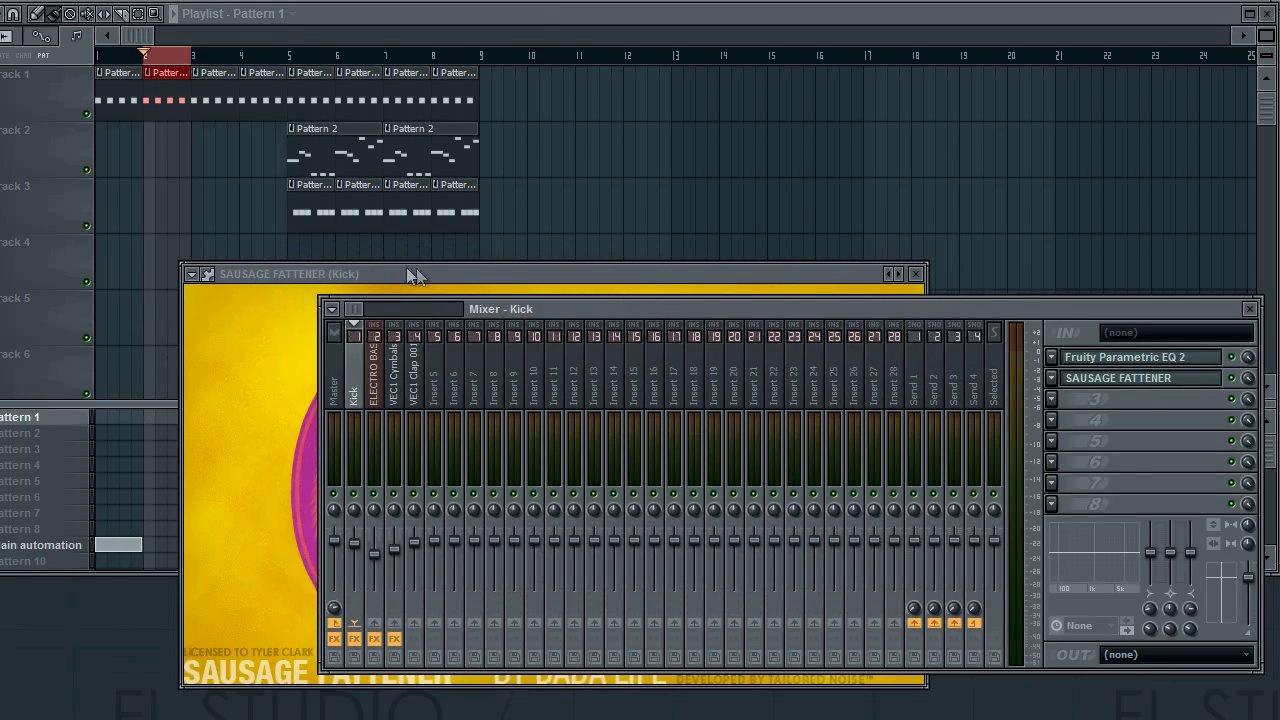
pyautogui.click(408, 270)
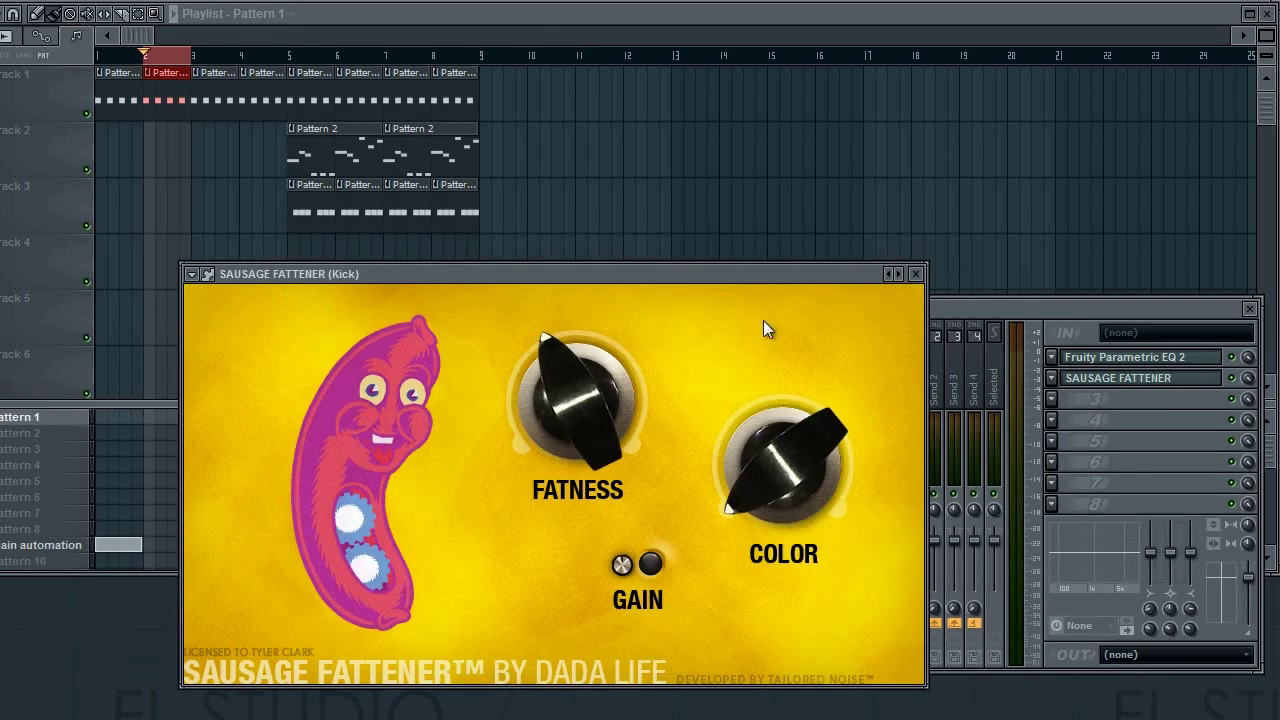
pyautogui.click(1240, 382)
pyautogui.press('space')
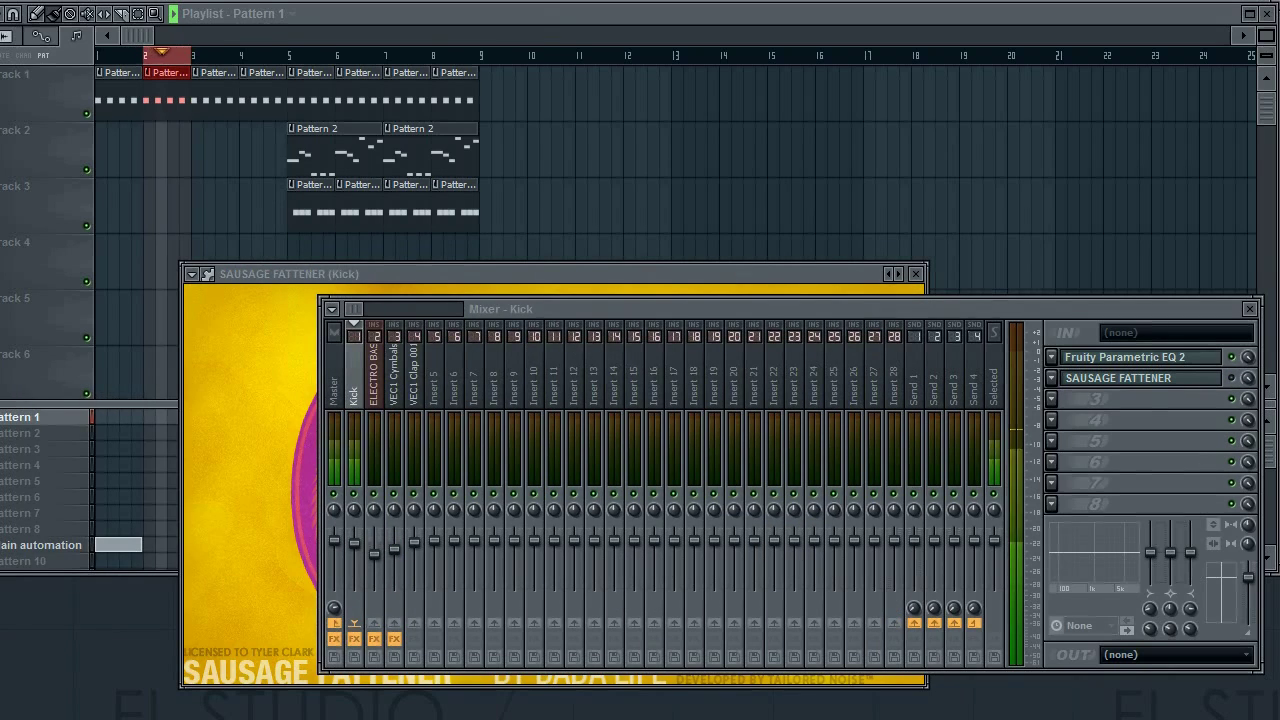
pyautogui.click(239, 341)
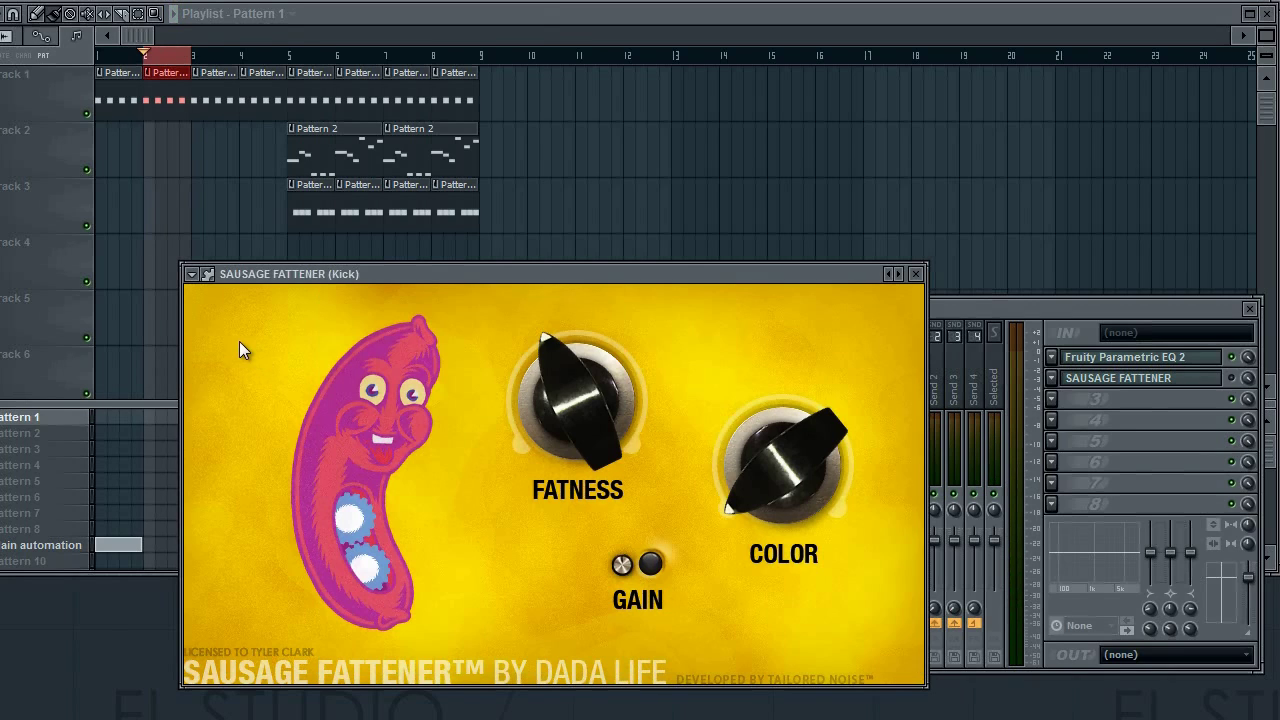
pyautogui.click(1238, 385)
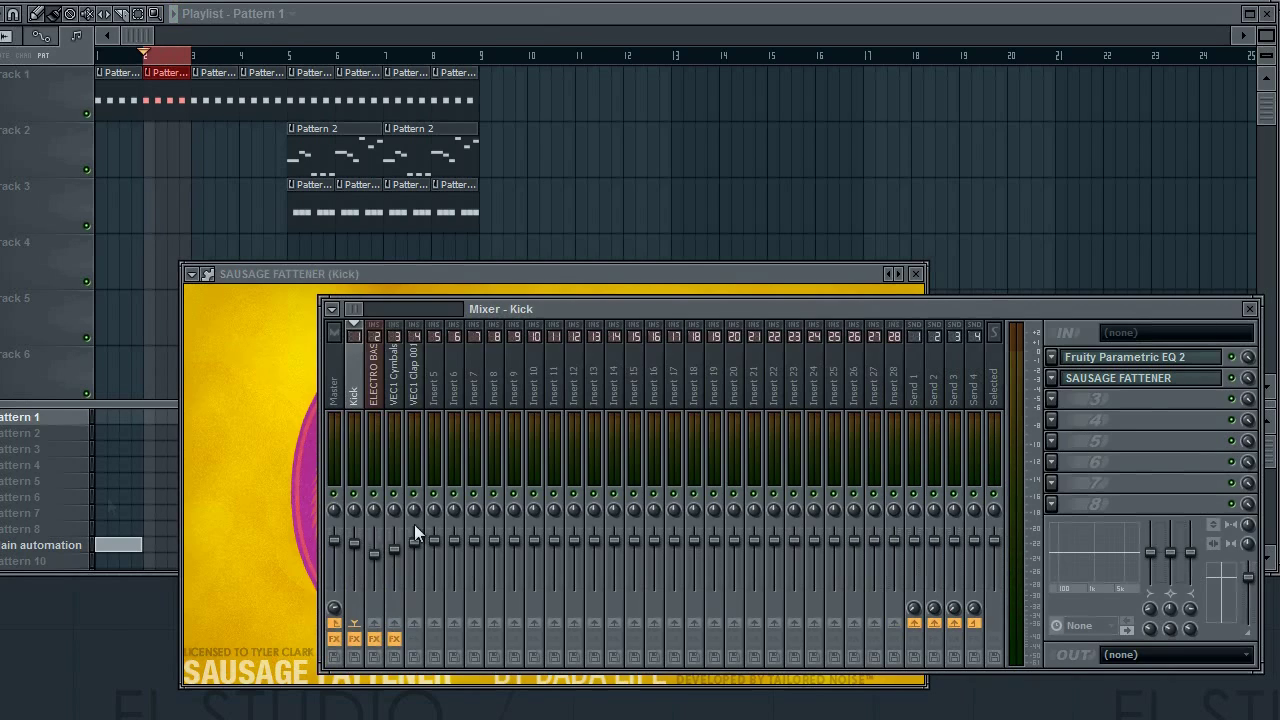
pyautogui.click(250, 328)
pyautogui.press('space')
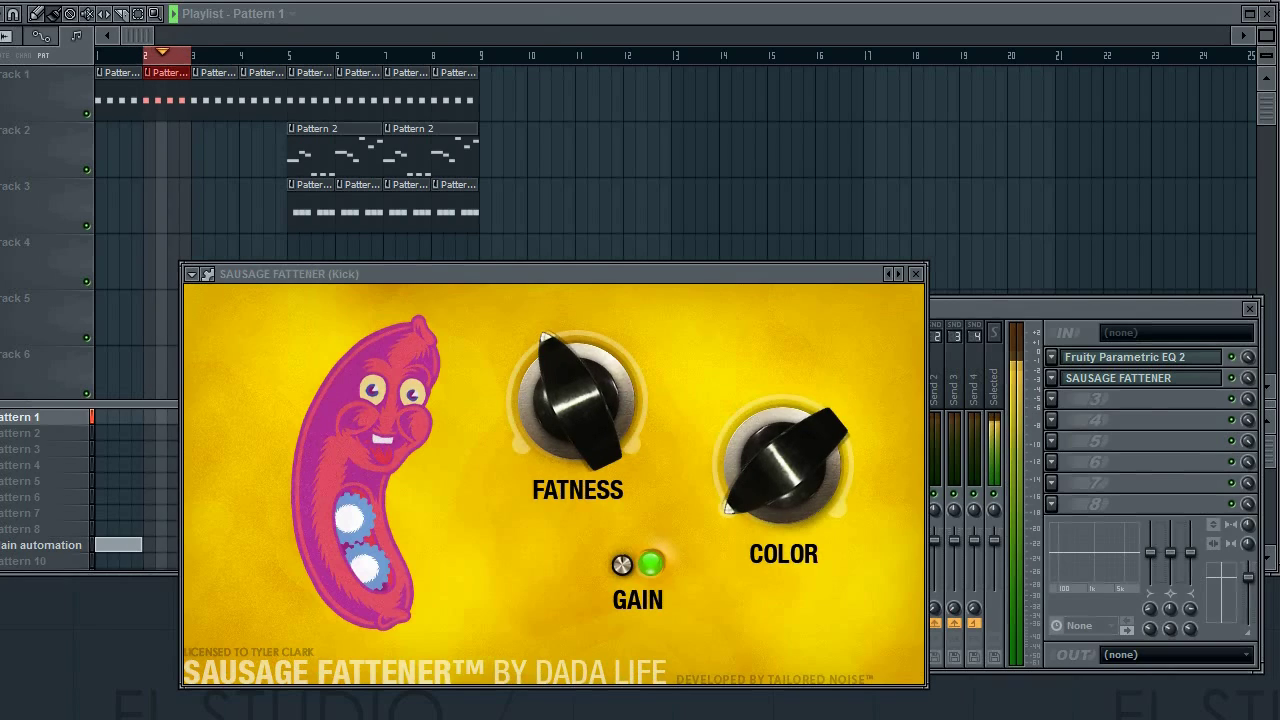
pyautogui.press('space')
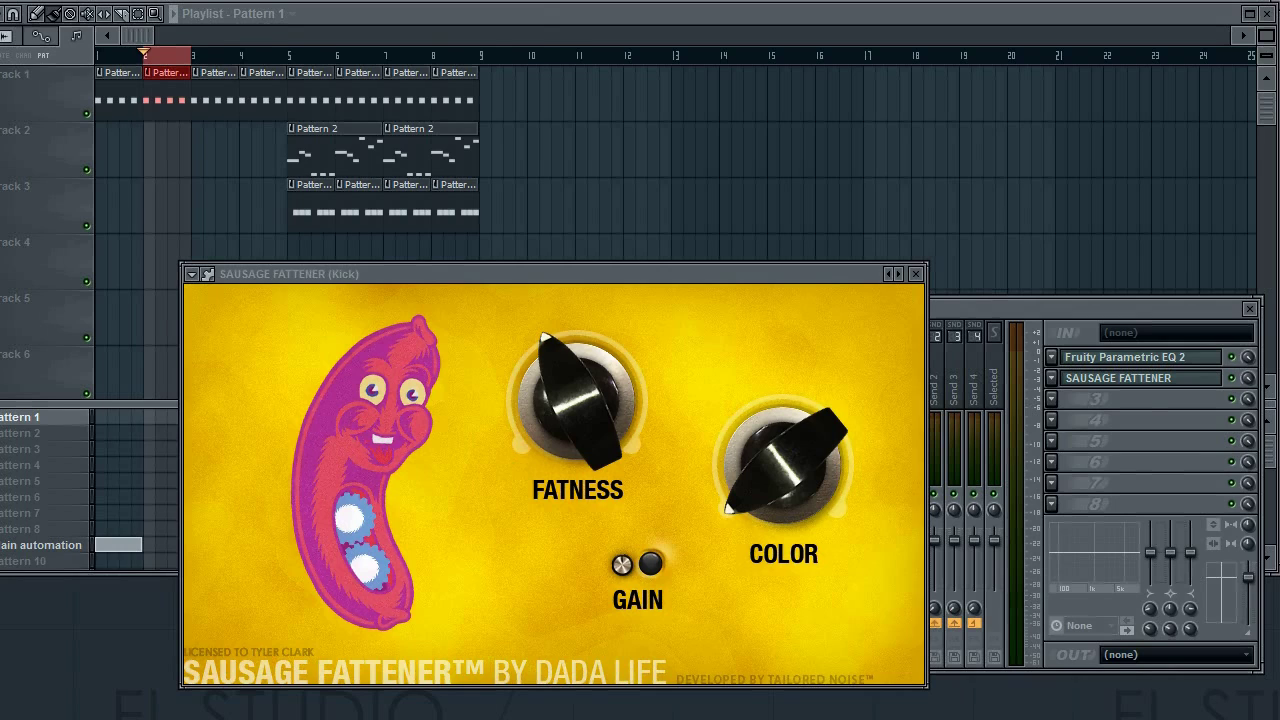
# Step: Play the song and sweep the Kick fattener's Fatness between full and 50% while listening
pyautogui.moveTo(537, 276); pyautogui.dragTo(547, 246)
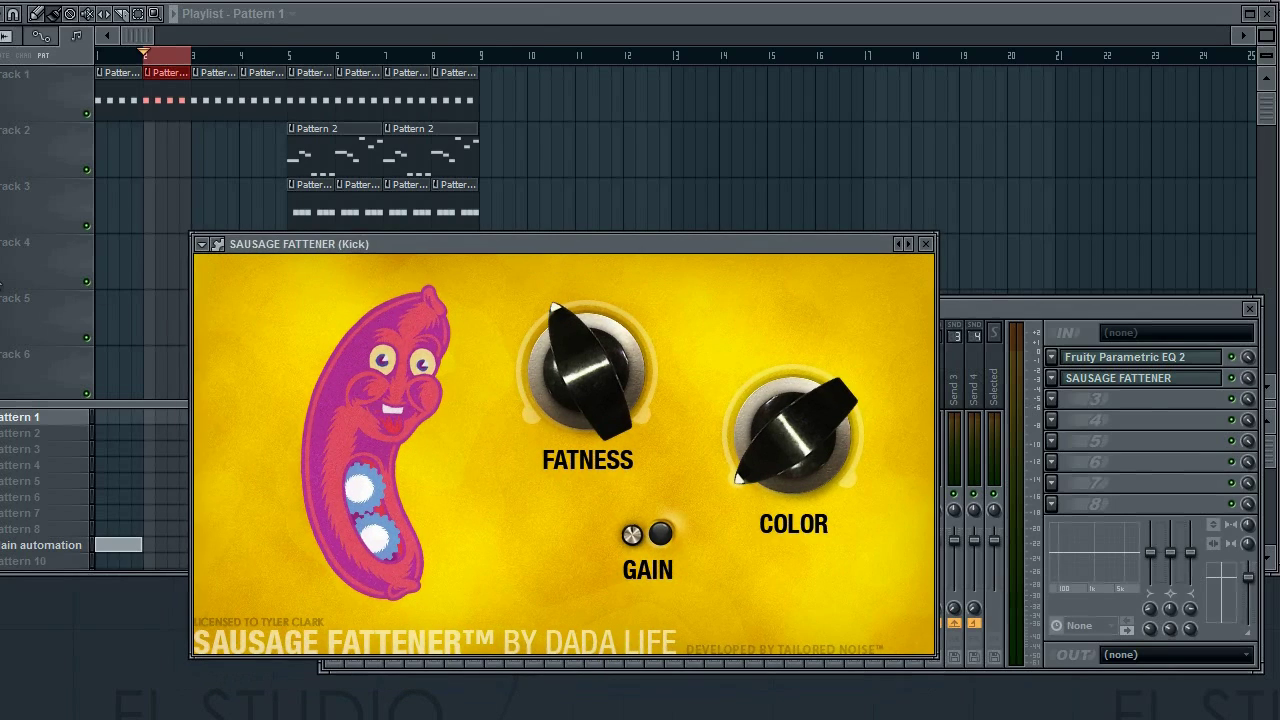
pyautogui.press('space')
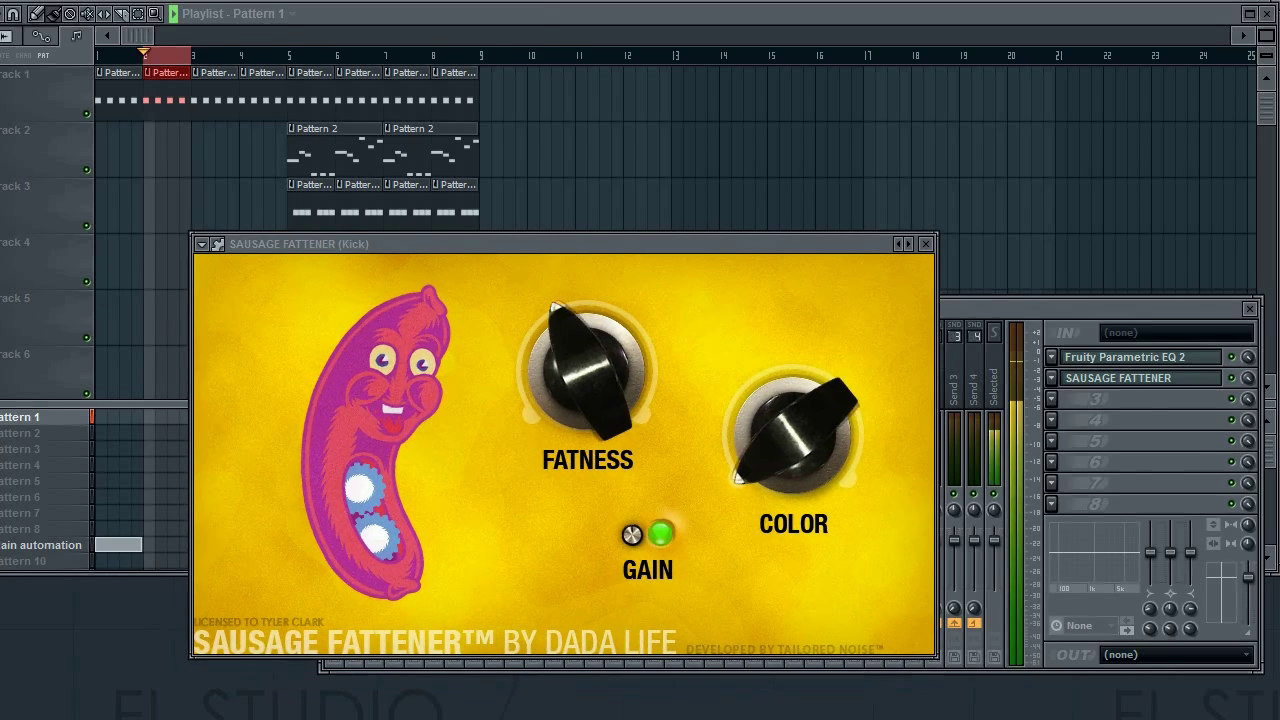
pyautogui.moveTo(600, 360); pyautogui.dragTo(636, 2)
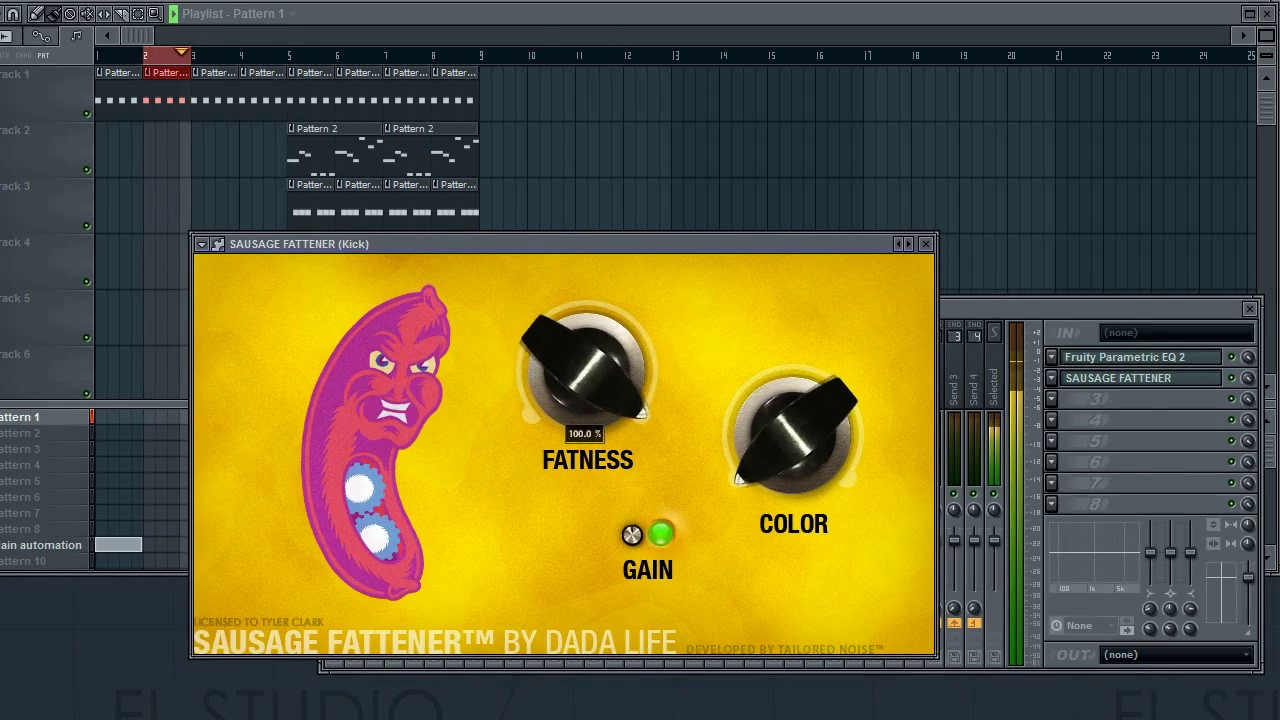
pyautogui.moveTo(597, 337); pyautogui.dragTo(600, 537)
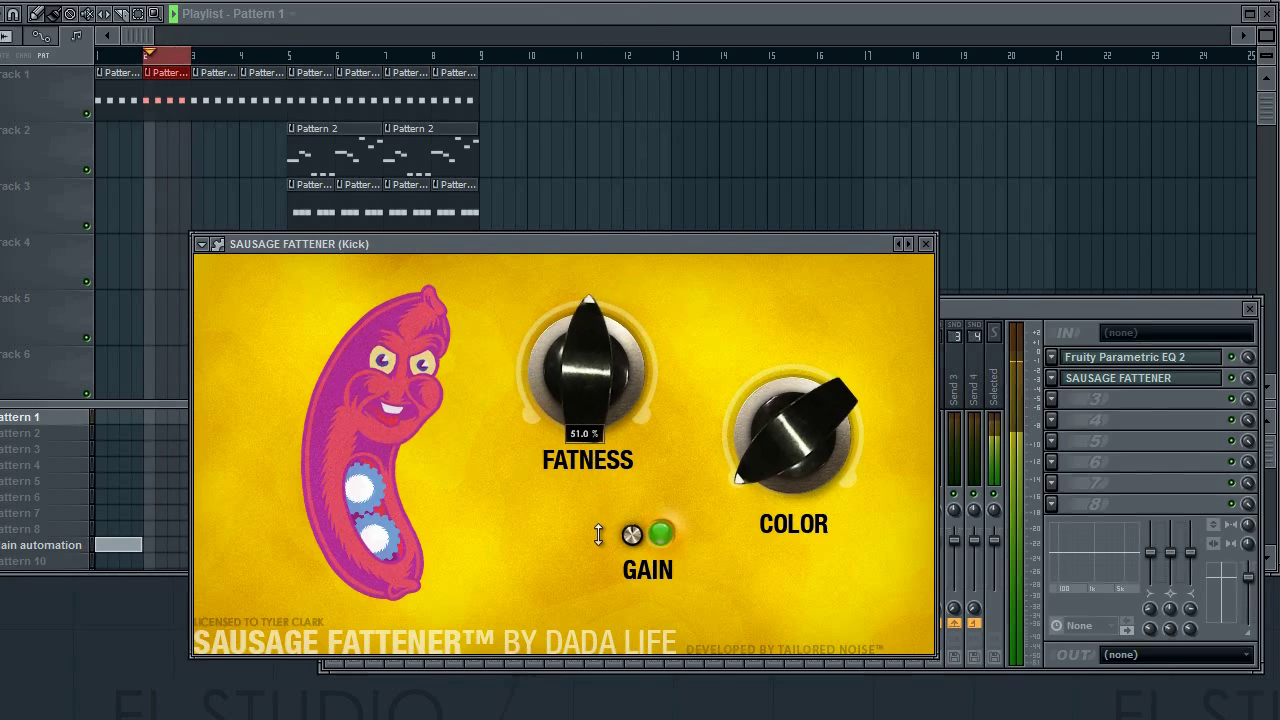
pyautogui.moveTo(765, 450); pyautogui.dragTo(788, 248)
pyautogui.moveTo(586, 370); pyautogui.dragTo(648, 162)
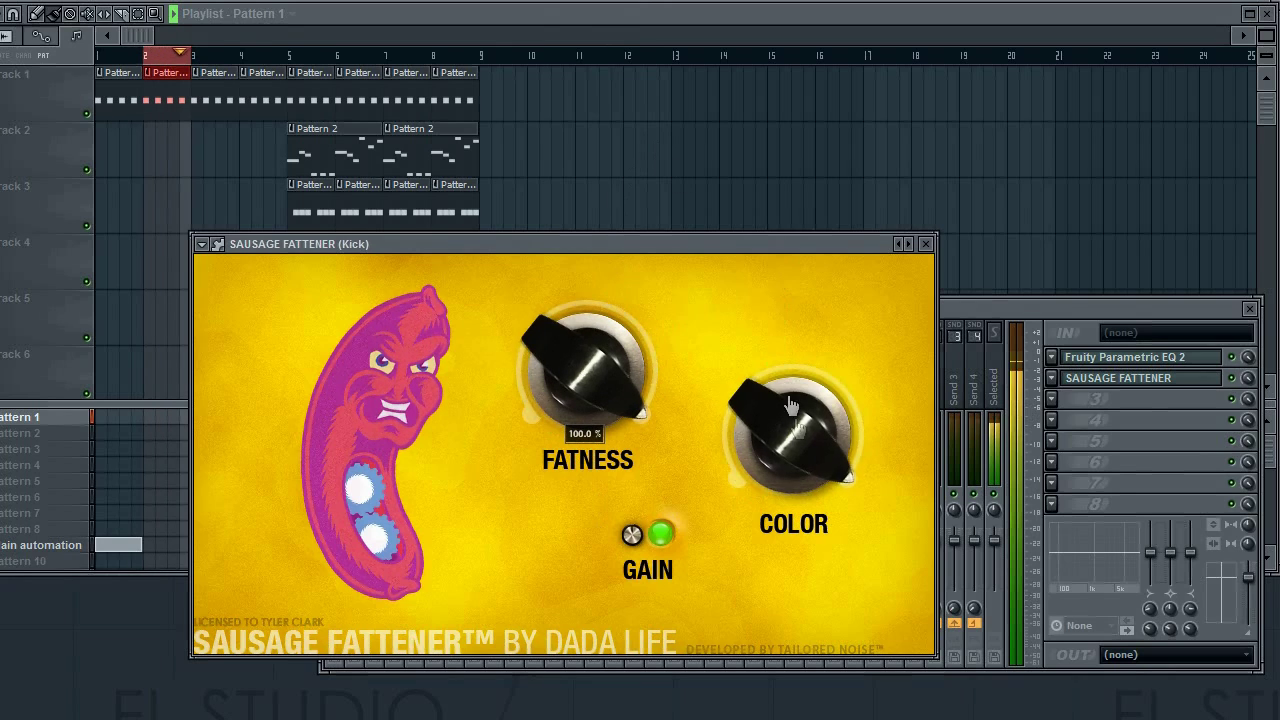
# Step: Turn Color down low, settle Fatness at about 43%, and close the Kick fattener window
pyautogui.moveTo(790, 435); pyautogui.dragTo(789, 570)
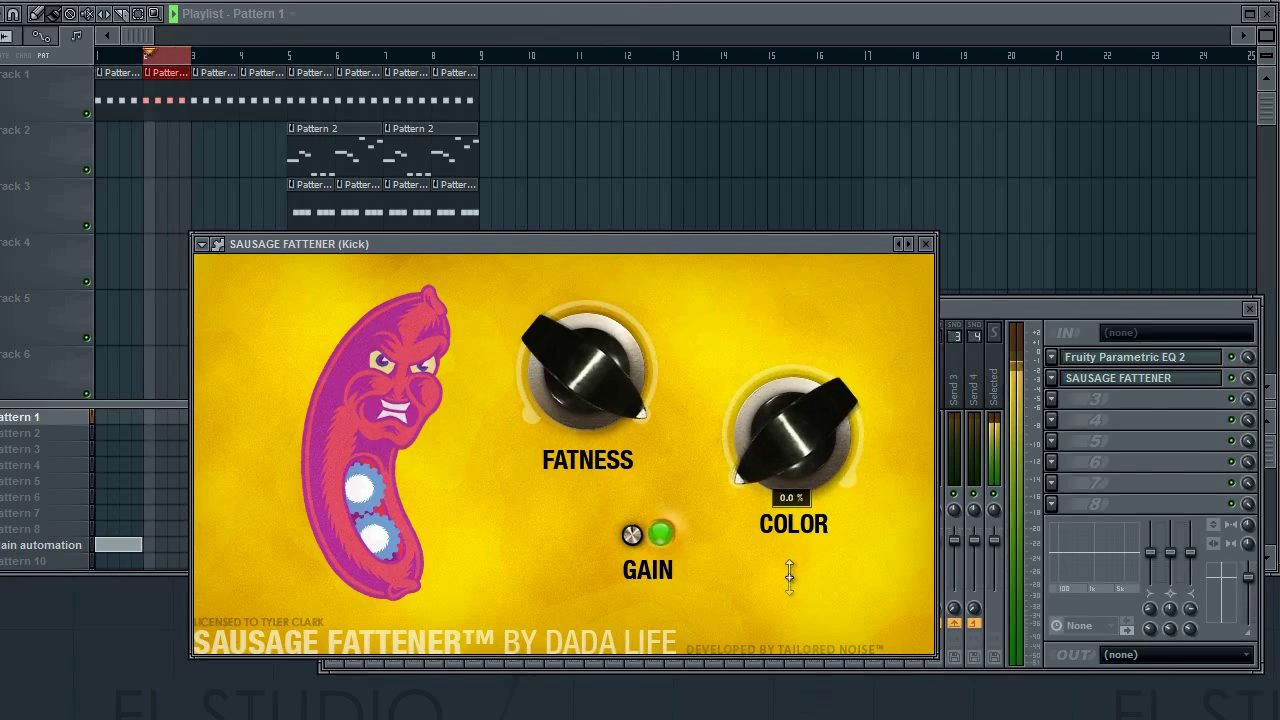
pyautogui.moveTo(614, 400); pyautogui.dragTo(623, 531)
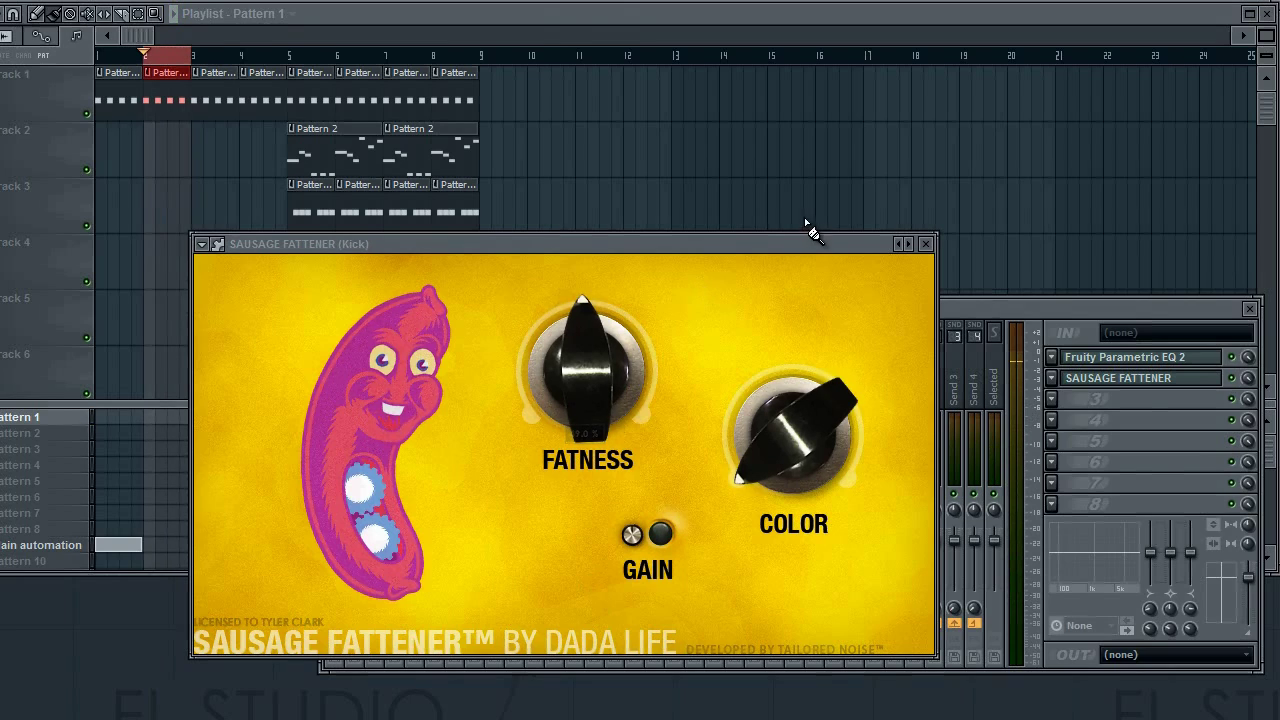
pyautogui.moveTo(593, 407); pyautogui.dragTo(549, 37)
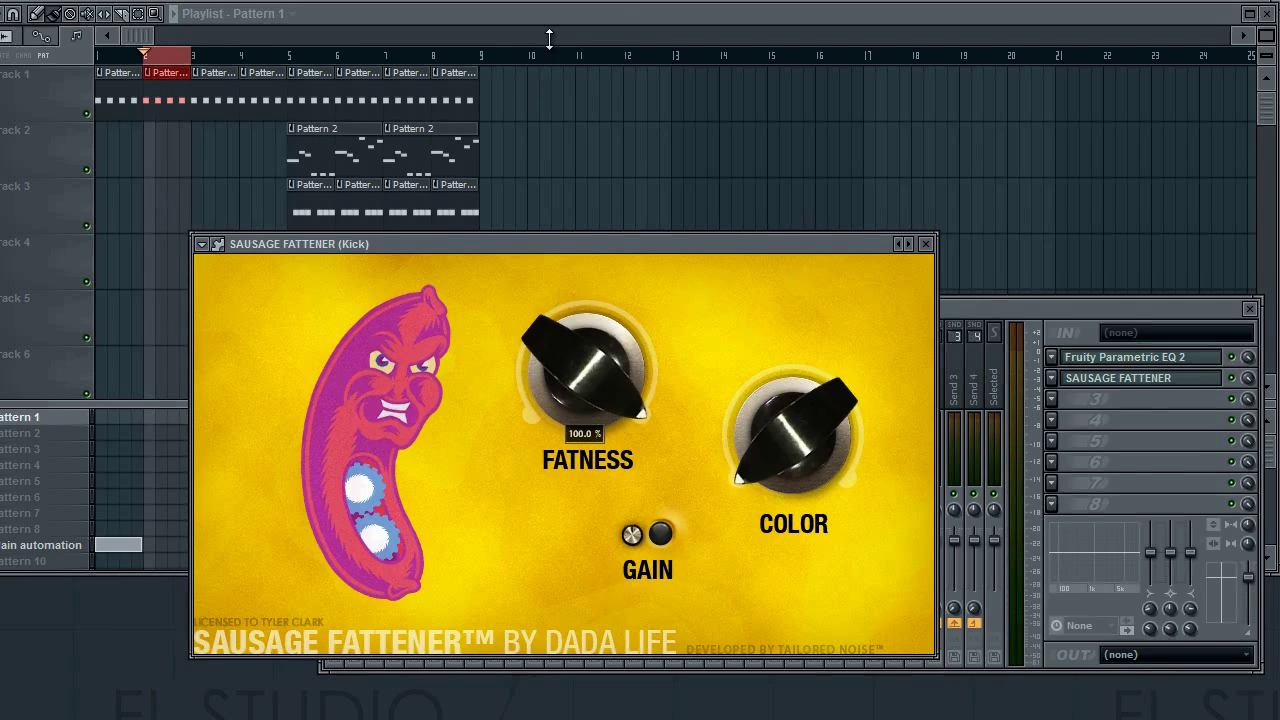
pyautogui.moveTo(549, 37); pyautogui.dragTo(539, 263)
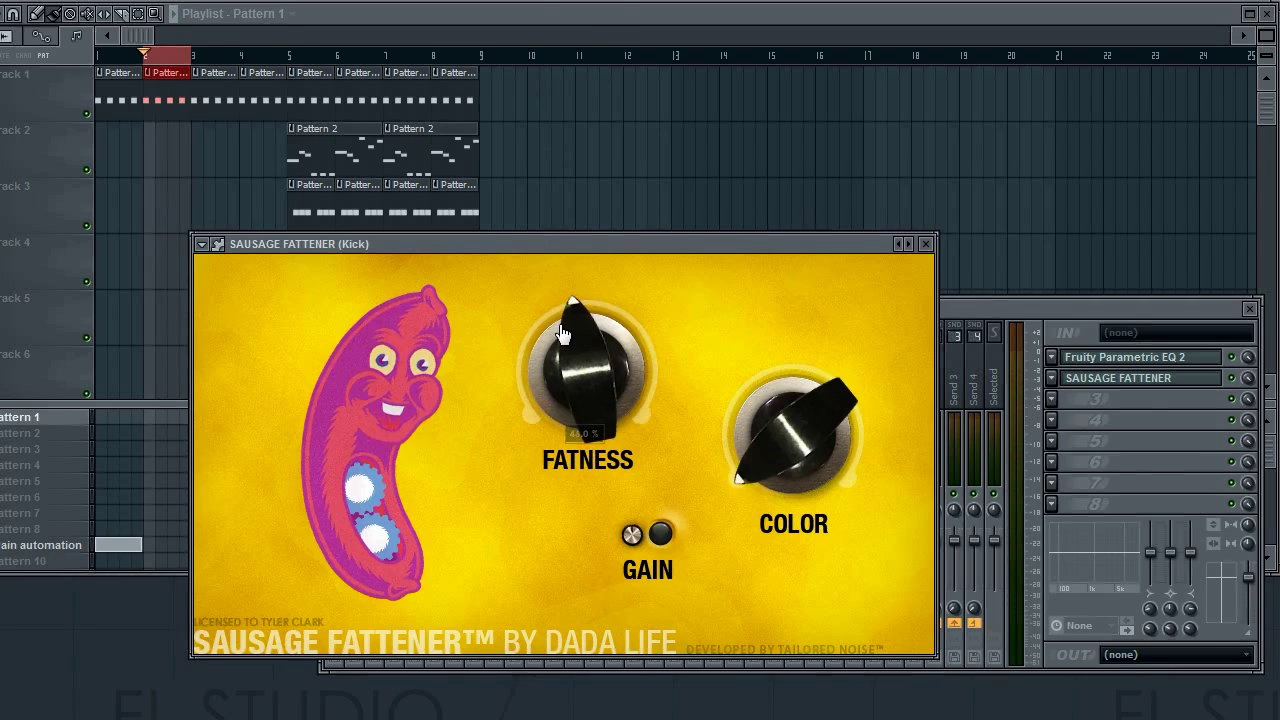
pyautogui.moveTo(812, 456); pyautogui.dragTo(768, 573)
pyautogui.moveTo(782, 533); pyautogui.dragTo(761, 573)
pyautogui.click(925, 243)
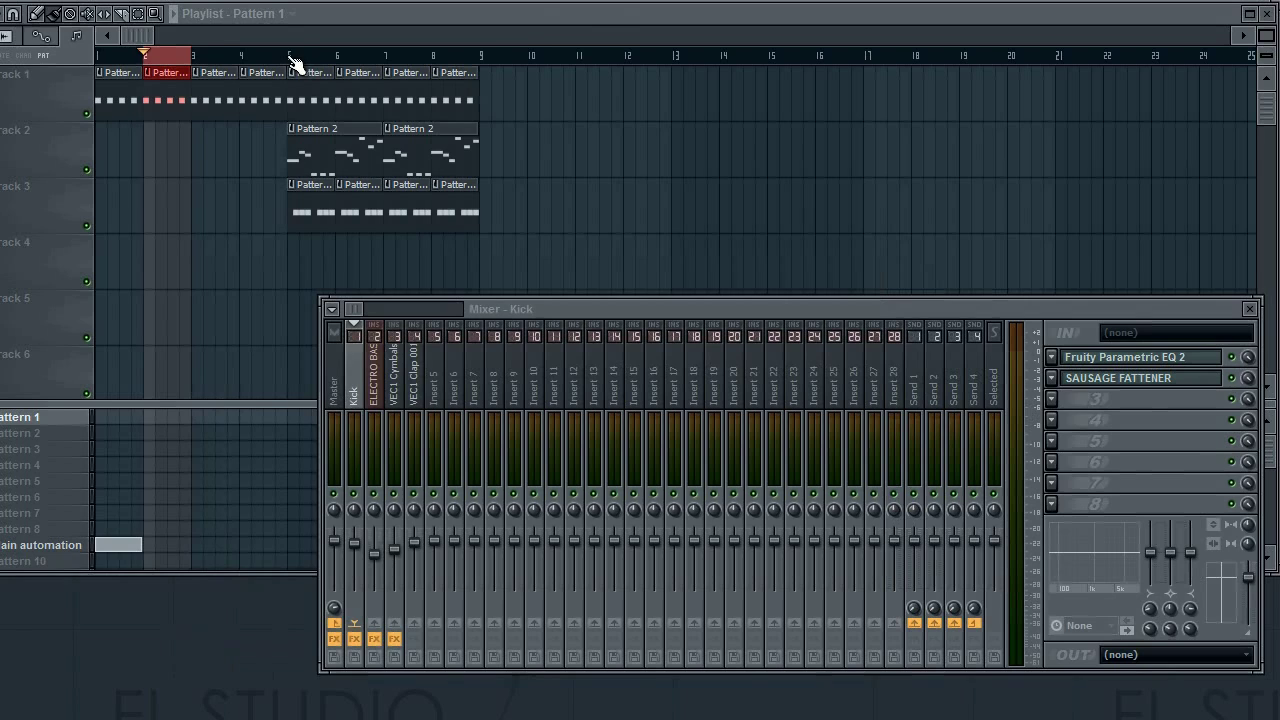
# Step: Loop bars 5–7, solo Track 2, and play the loop with the Electro Bass insert shown
pyautogui.moveTo(292, 56); pyautogui.dragTo(383, 63)
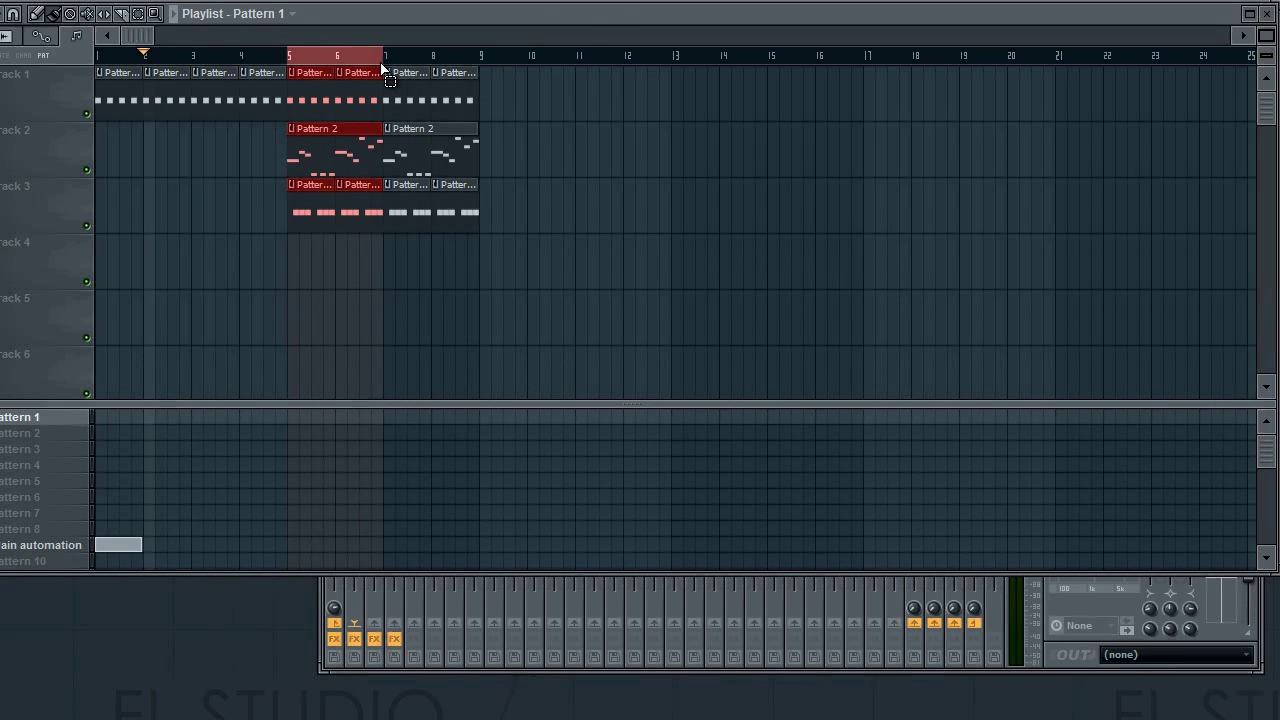
pyautogui.rightClick(86, 169)
pyautogui.click(1262, 620)
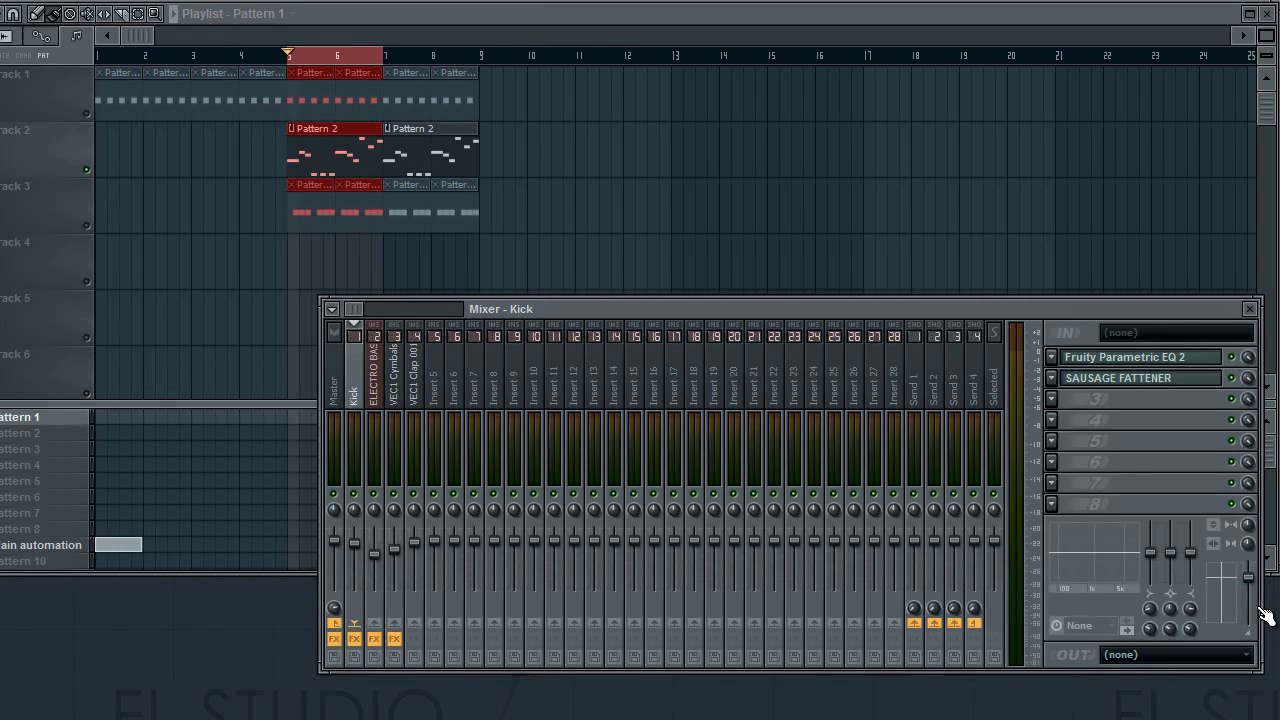
pyautogui.click(380, 393)
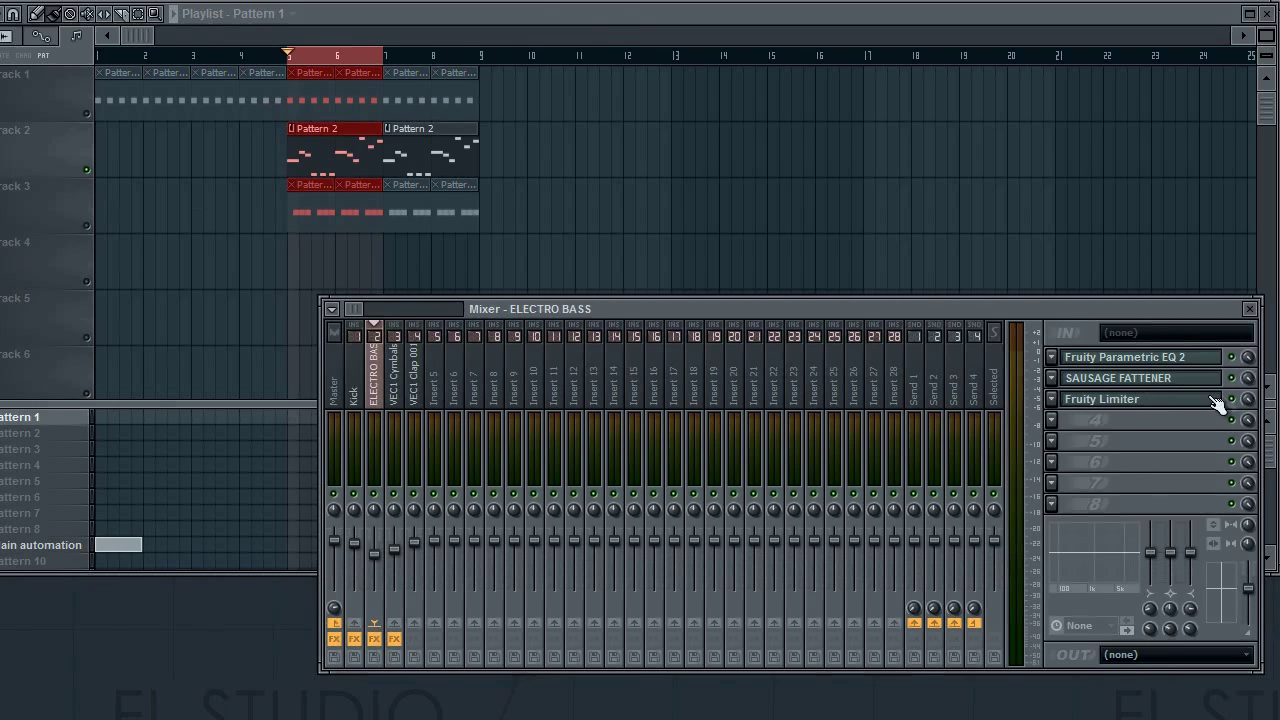
pyautogui.press('space')
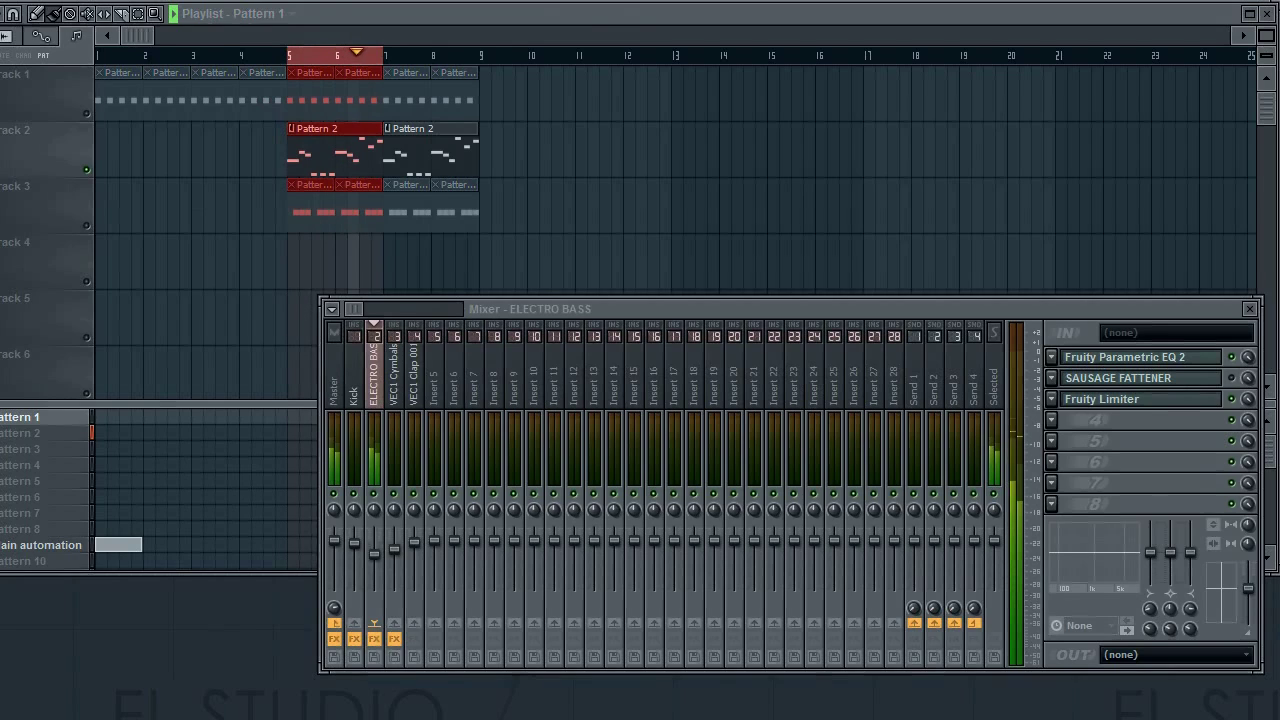
pyautogui.press('space')
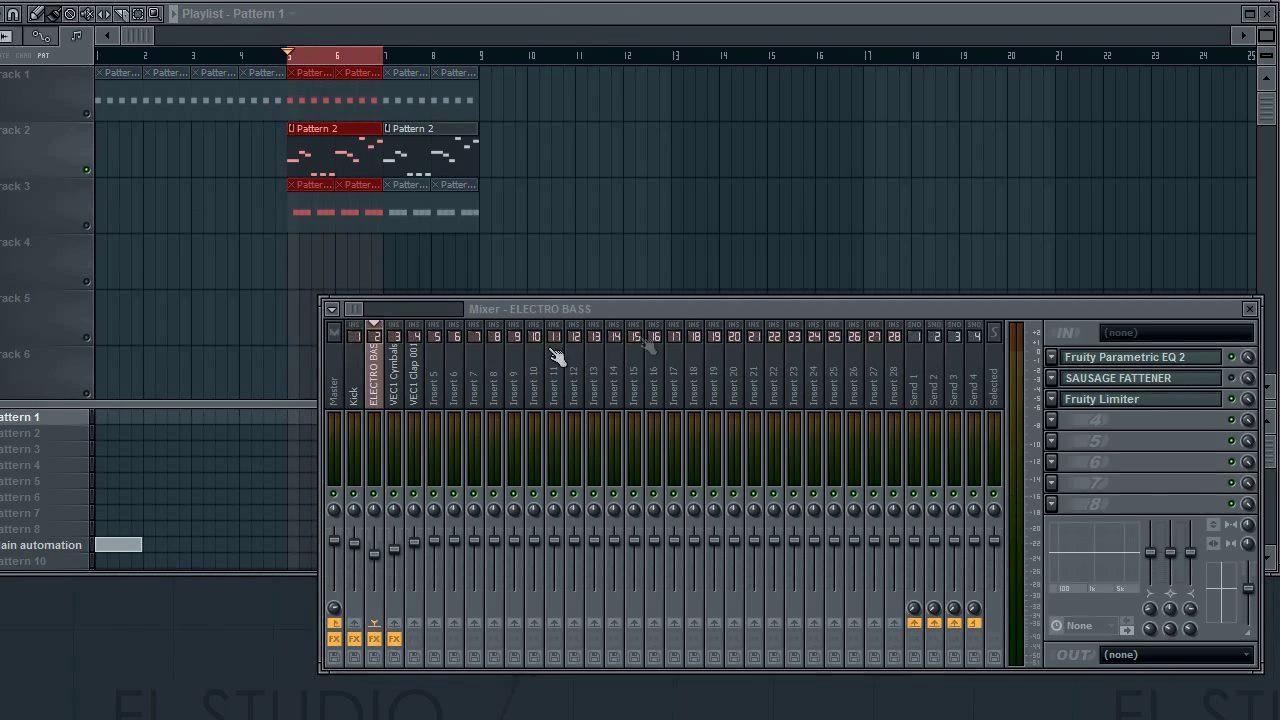
pyautogui.click(1195, 380)
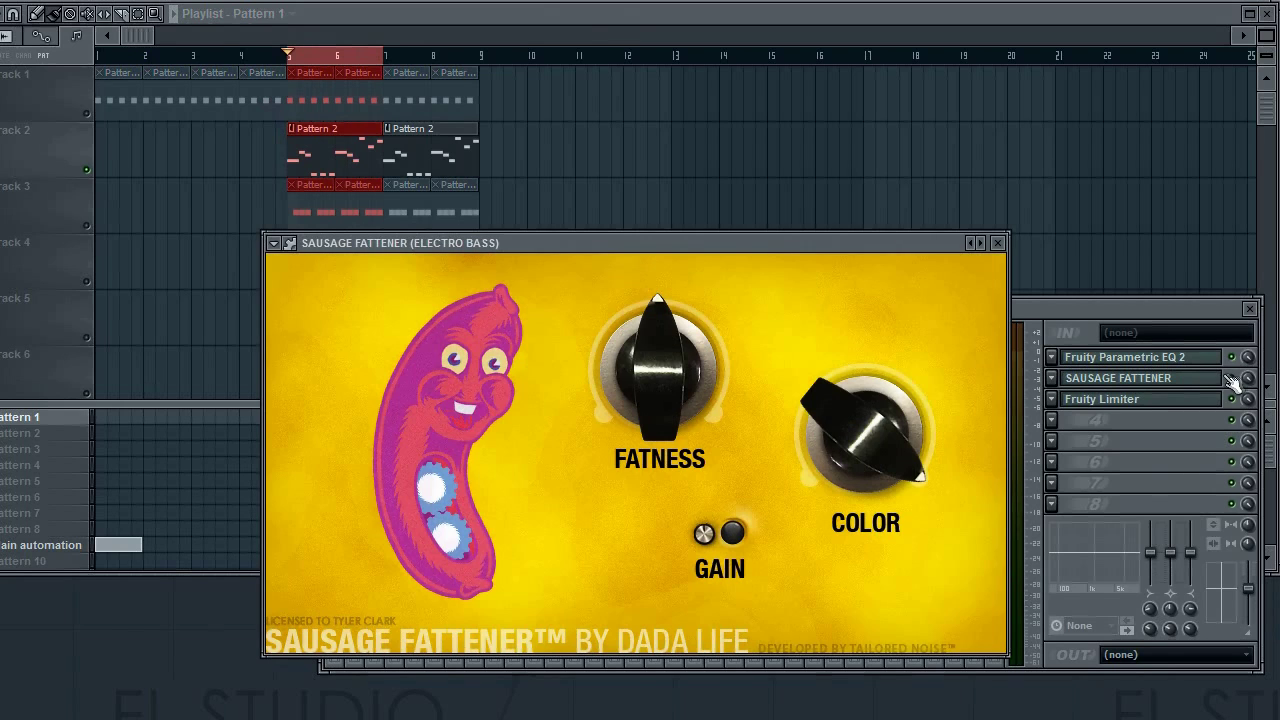
pyautogui.click(1241, 382)
pyautogui.click(660, 248)
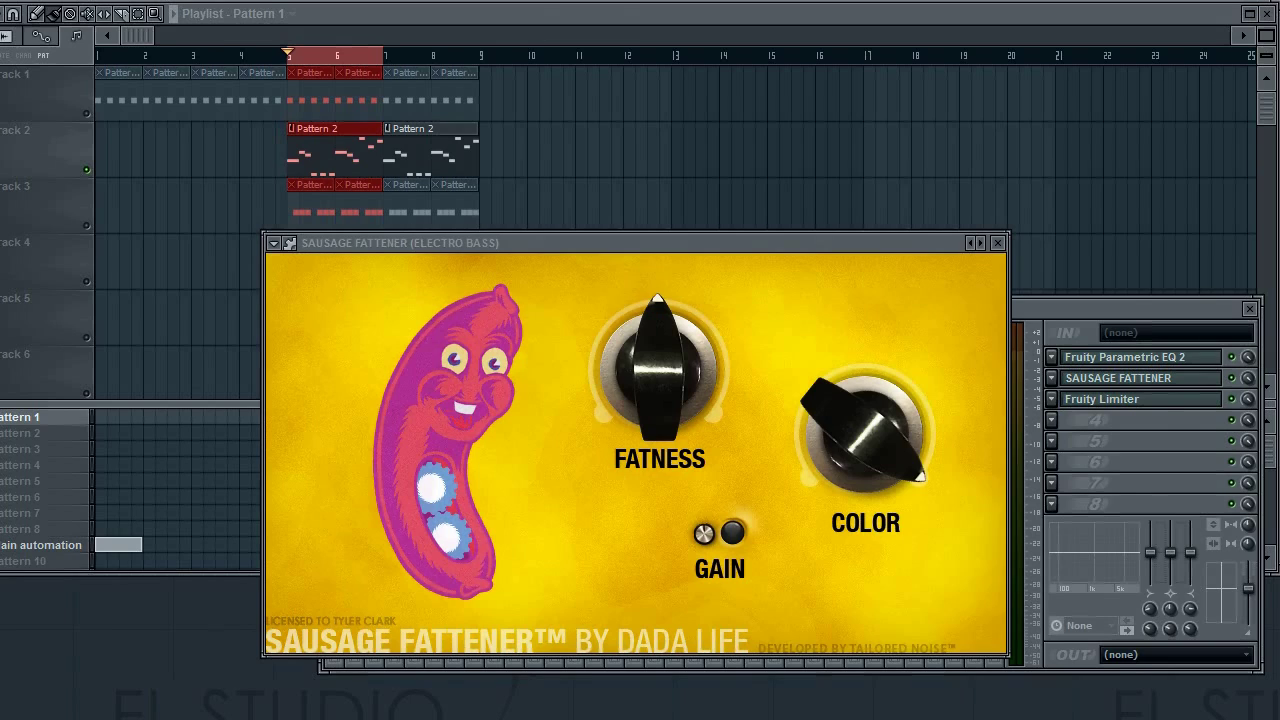
pyautogui.press('space')
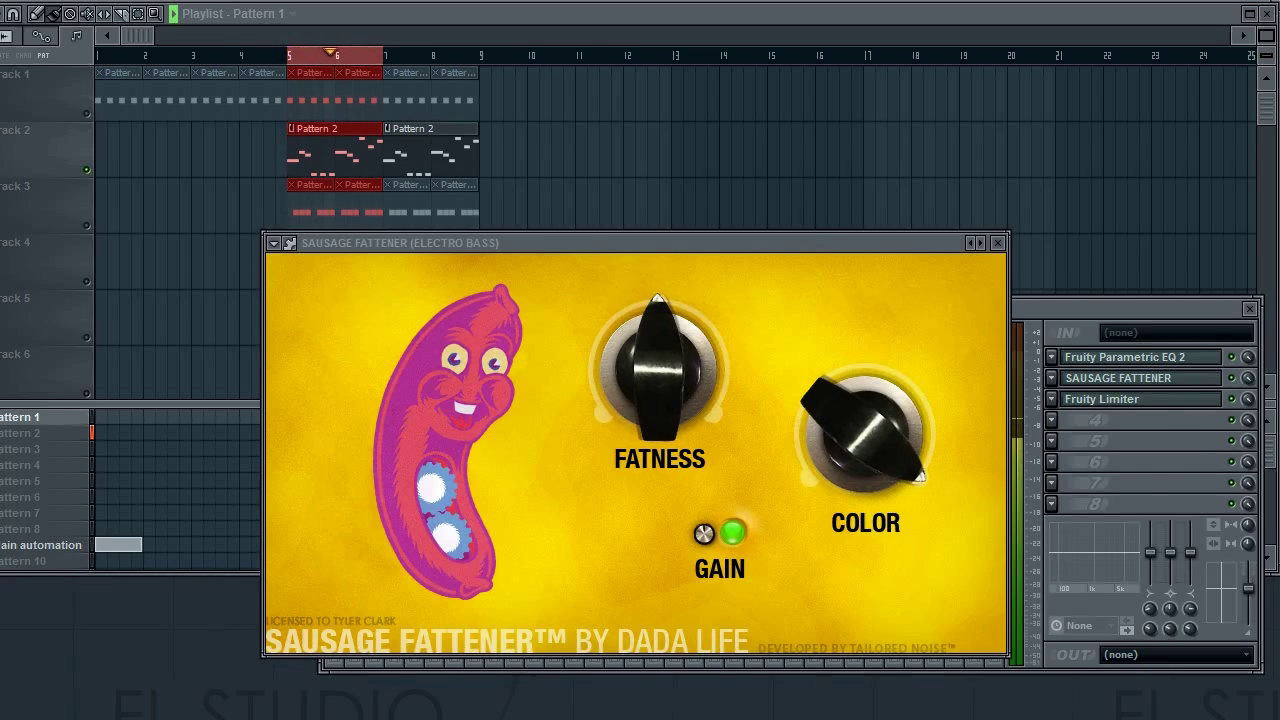
pyautogui.press('space')
pyautogui.click(997, 242)
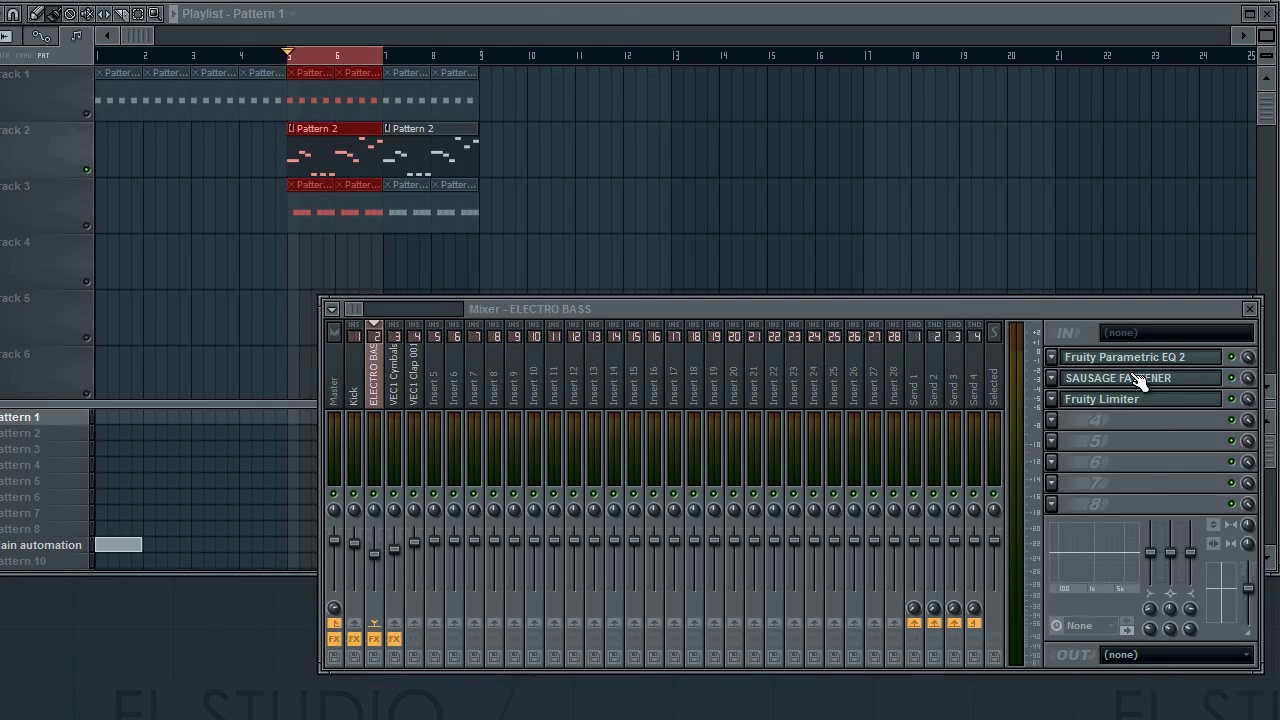
# Step: Flip through the Kick, Electro Bass and VEC1 Clap 001 inserts, end on Kick, and hide the mixer with F9
pyautogui.click(355, 395)
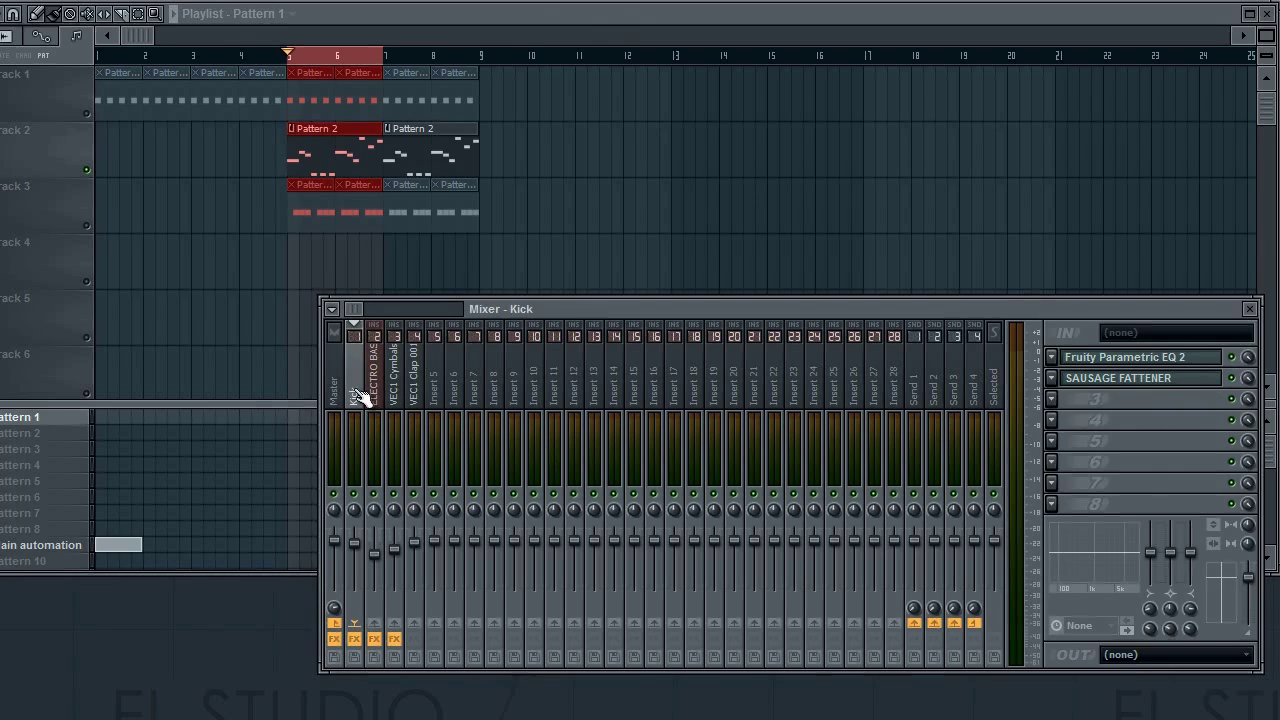
pyautogui.click(376, 395)
pyautogui.click(416, 398)
pyautogui.click(378, 395)
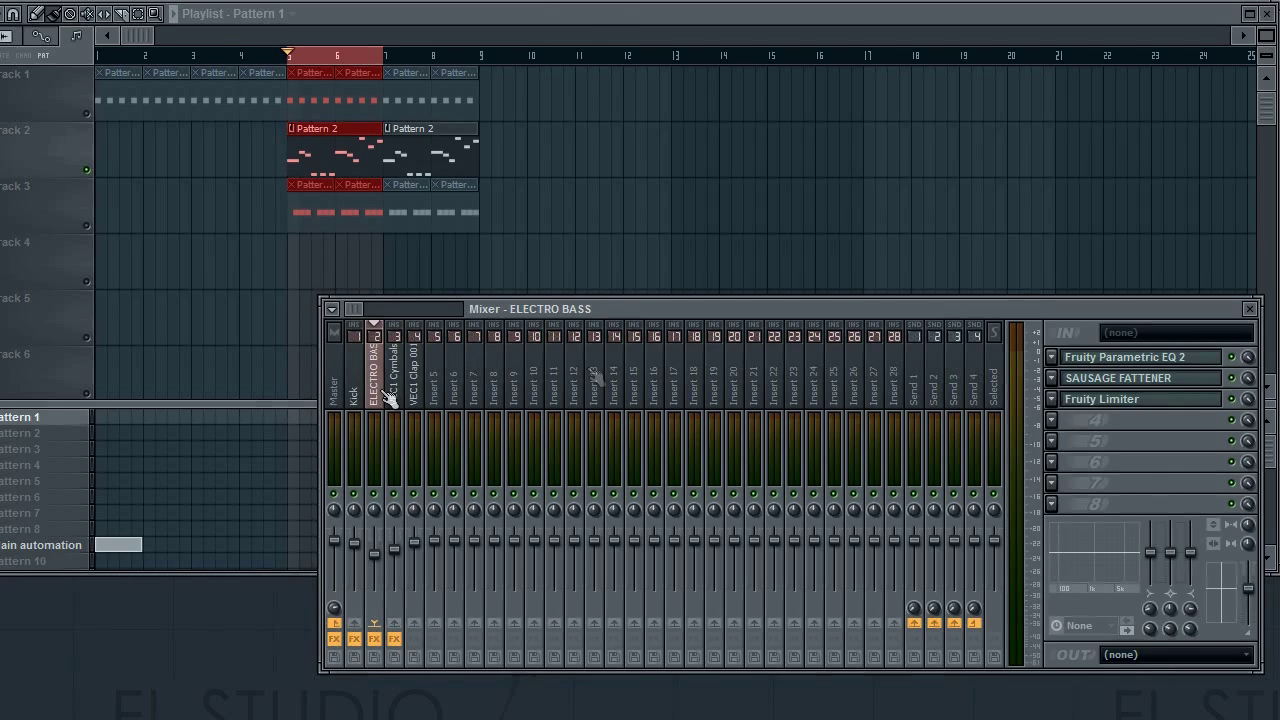
pyautogui.click(355, 392)
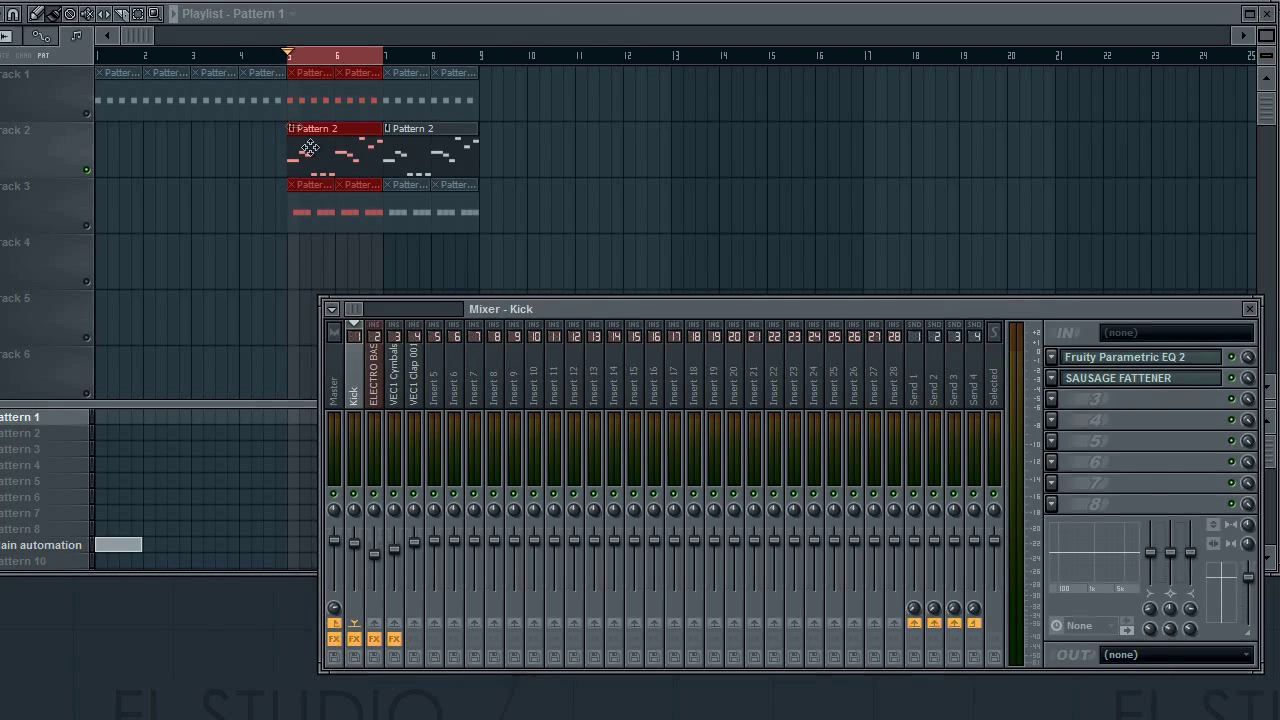
pyautogui.press('F9')
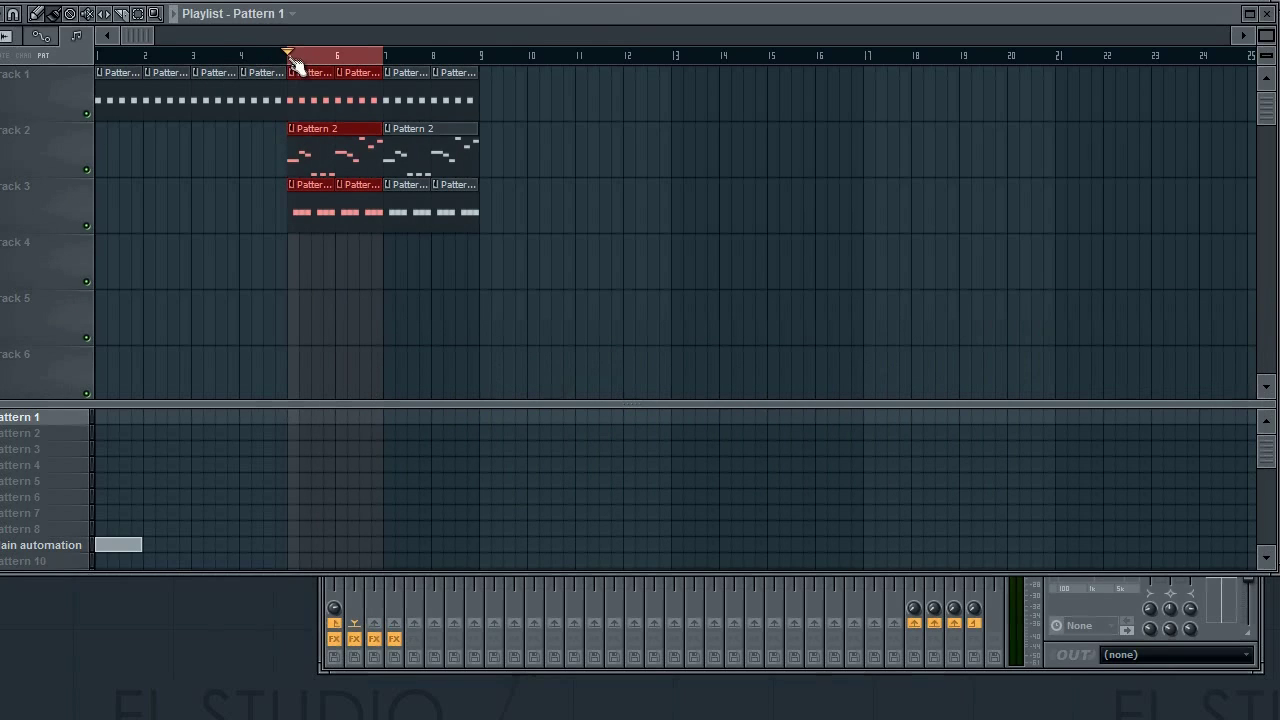
# Step: Replace the bars 5–7 selection with a bars 5–9 loop and return to the mixer
pyautogui.click(291, 55)
pyautogui.click(408, 55)
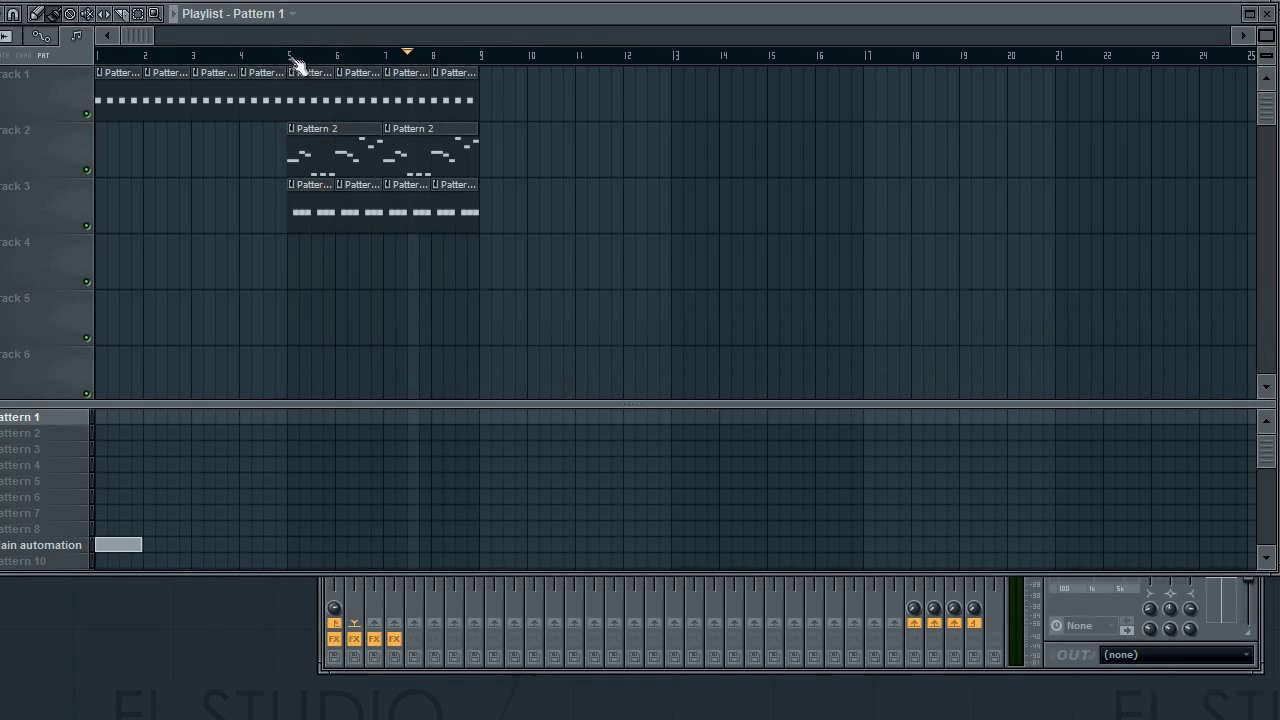
pyautogui.moveTo(294, 58); pyautogui.dragTo(480, 84)
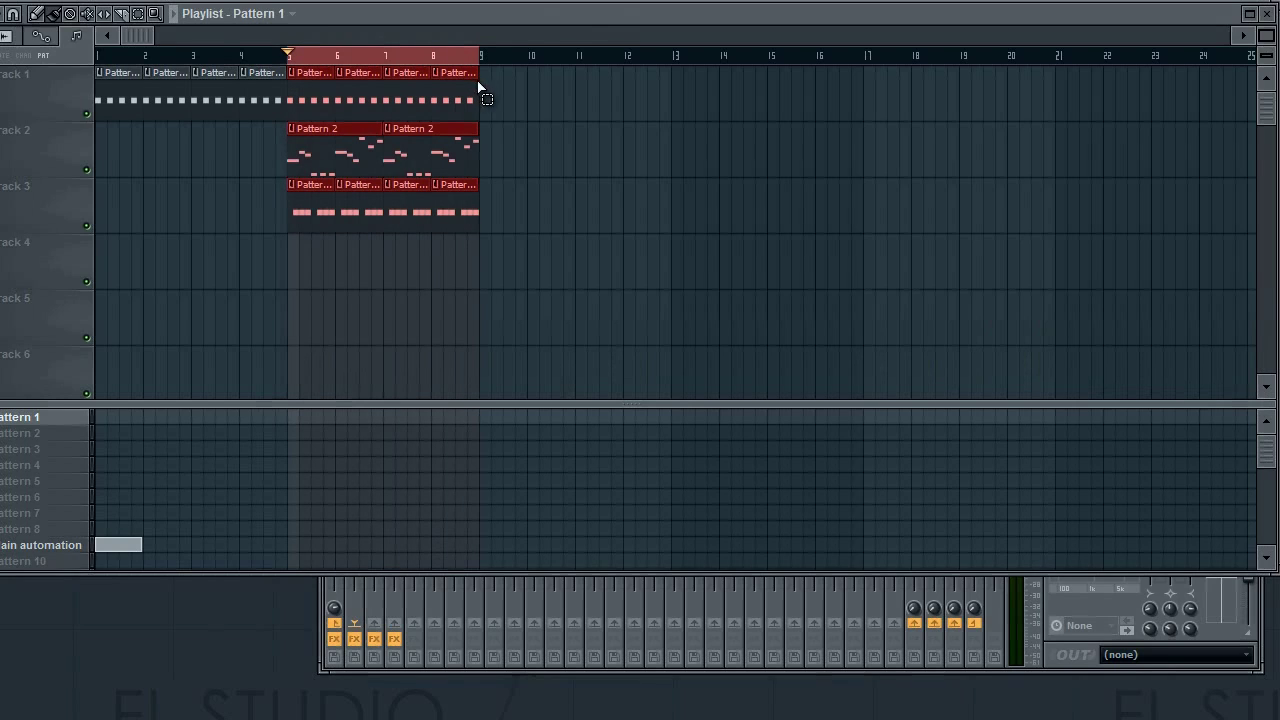
pyautogui.click(1263, 611)
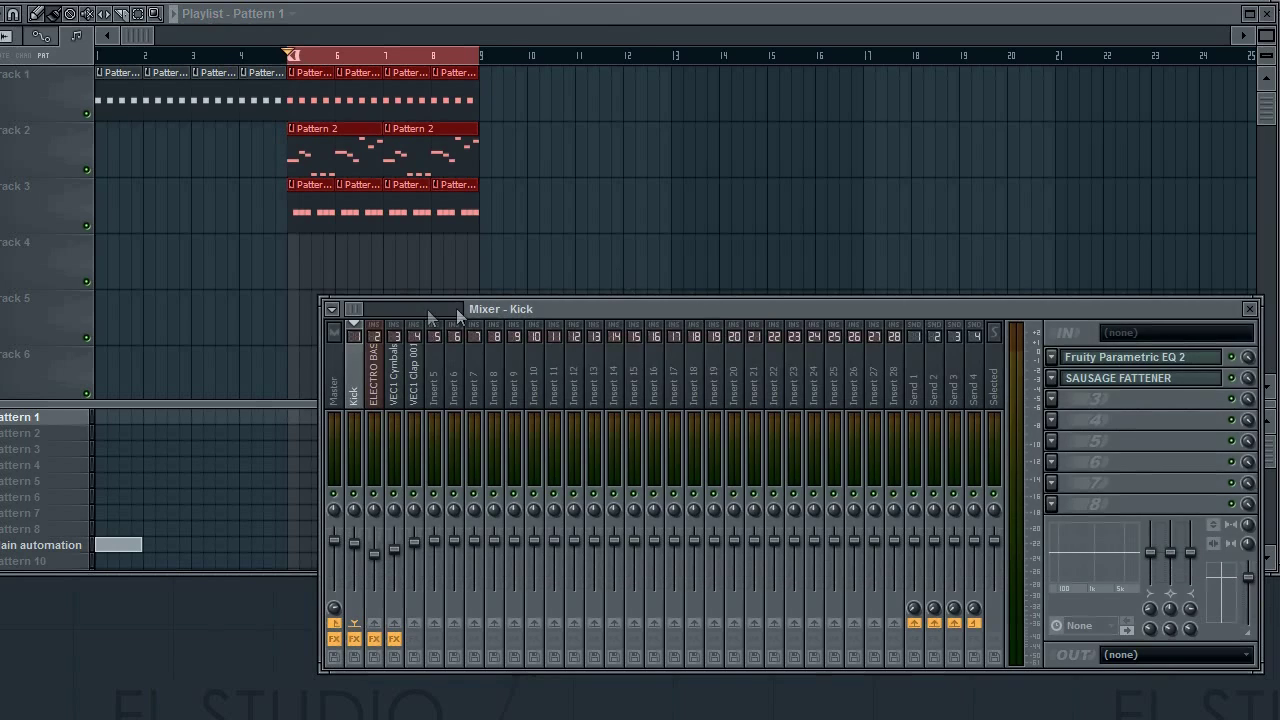
# Step: Browse the inserts back to Kick and start playing the bars 5–9 loop
pyautogui.click(383, 388)
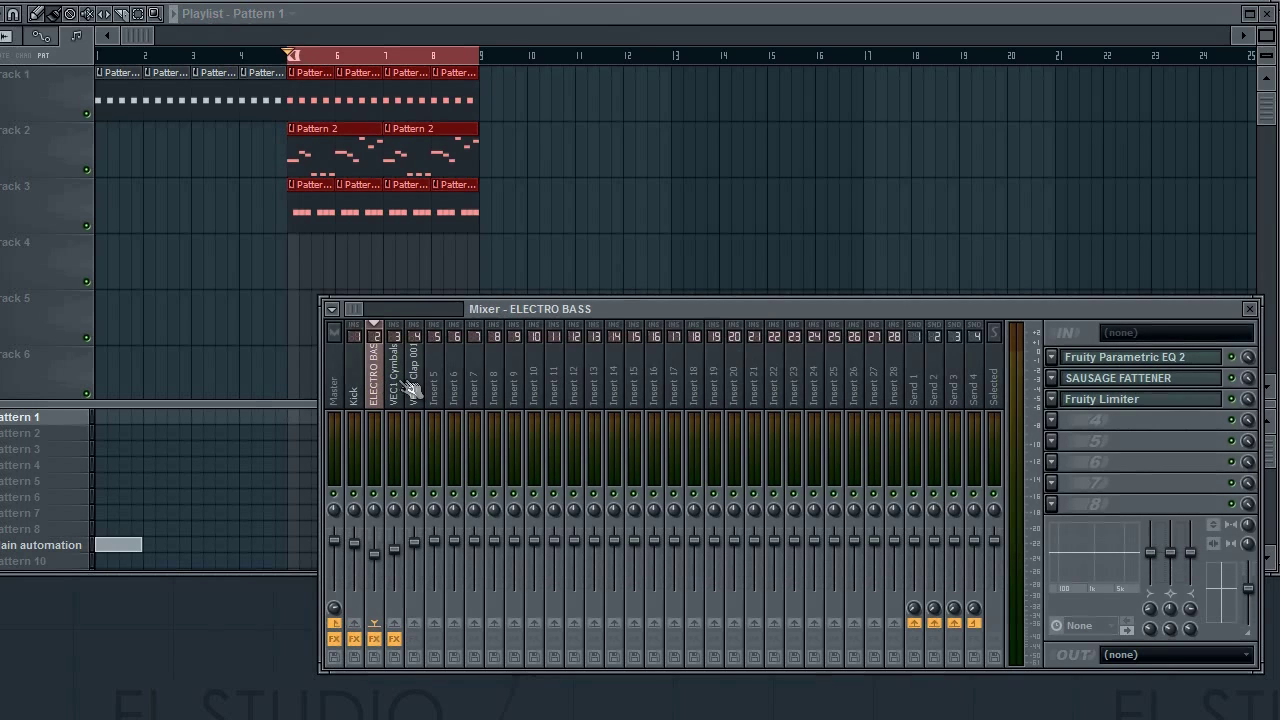
pyautogui.click(398, 390)
pyautogui.click(380, 393)
pyautogui.click(360, 395)
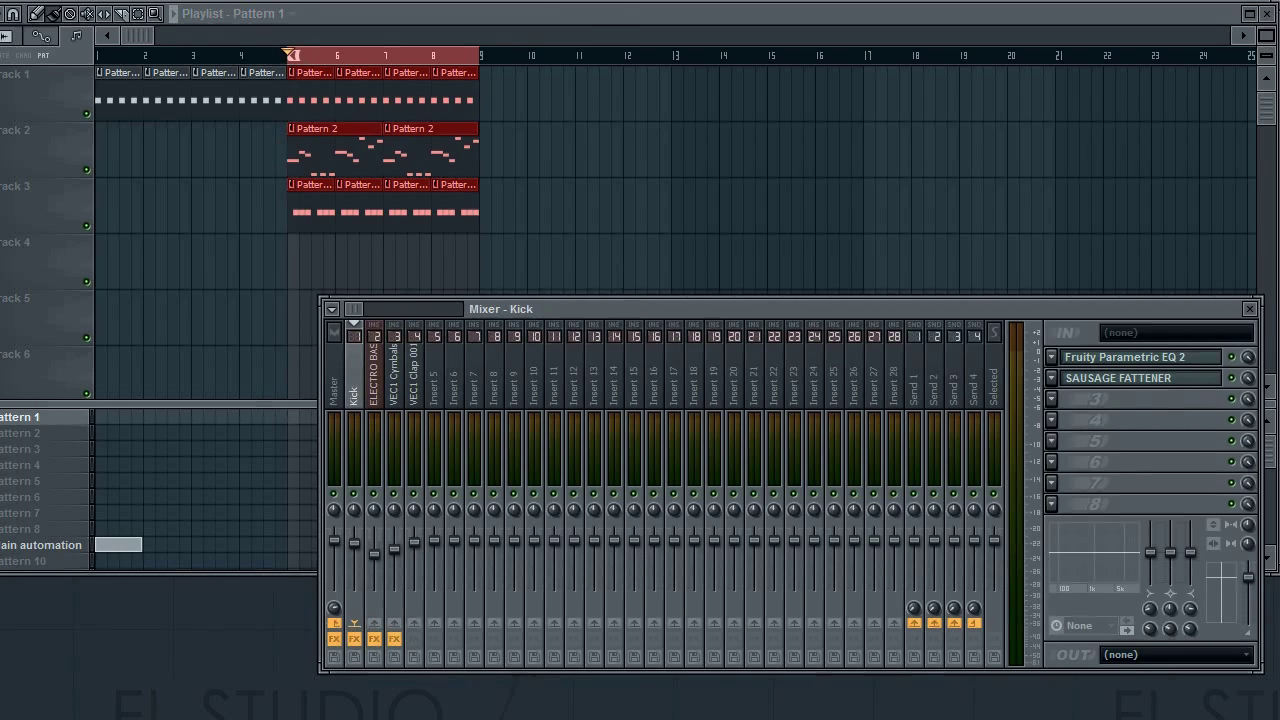
pyautogui.press('space')
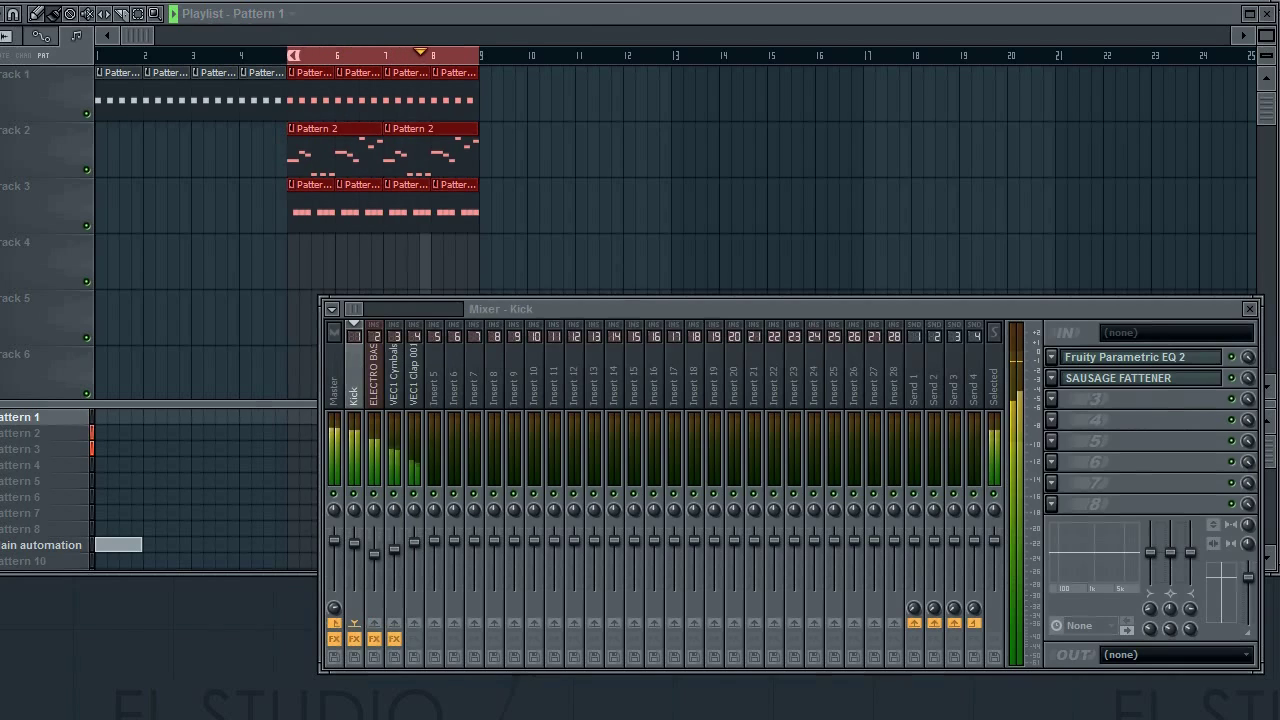
# Step: Reset the VEC1 Clap 001 volume fader to its default and stop playback
pyautogui.rightClick(418, 547)
pyautogui.click(433, 550)
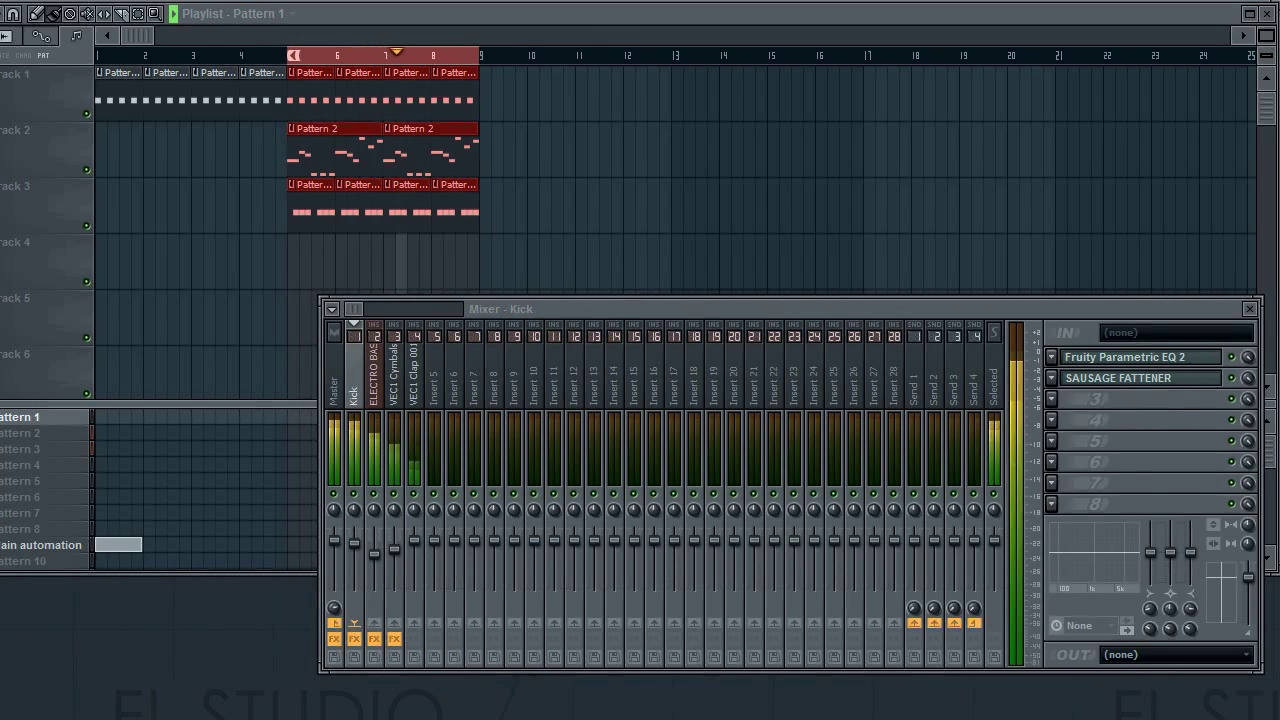
pyautogui.press('space')
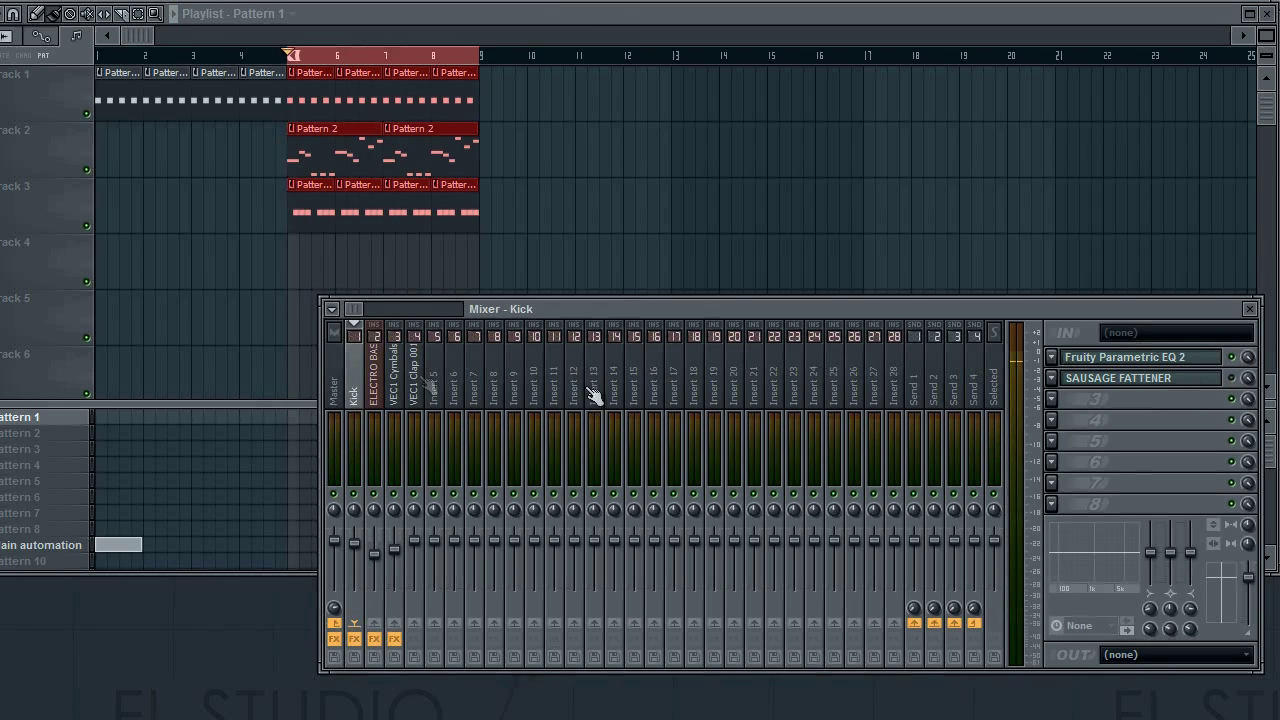
# Step: Play the loop briefly with the Electro Bass effect chain shown
pyautogui.click(376, 390)
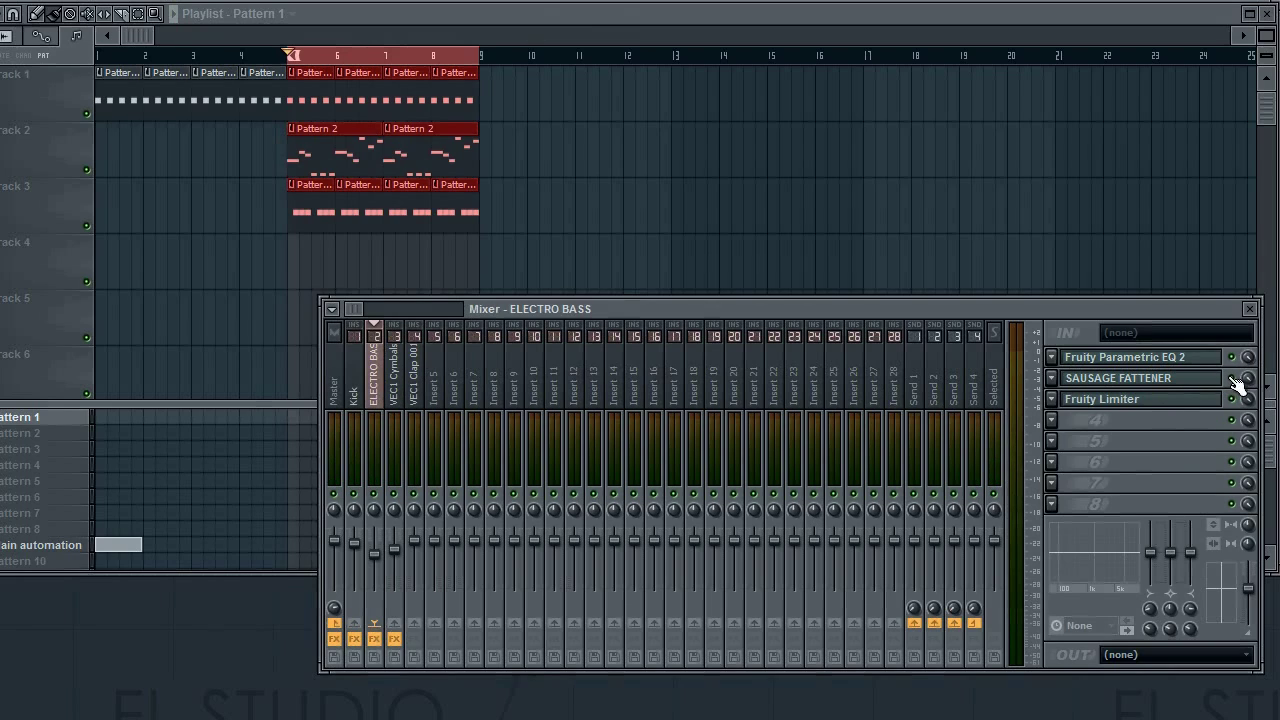
pyautogui.press('space')
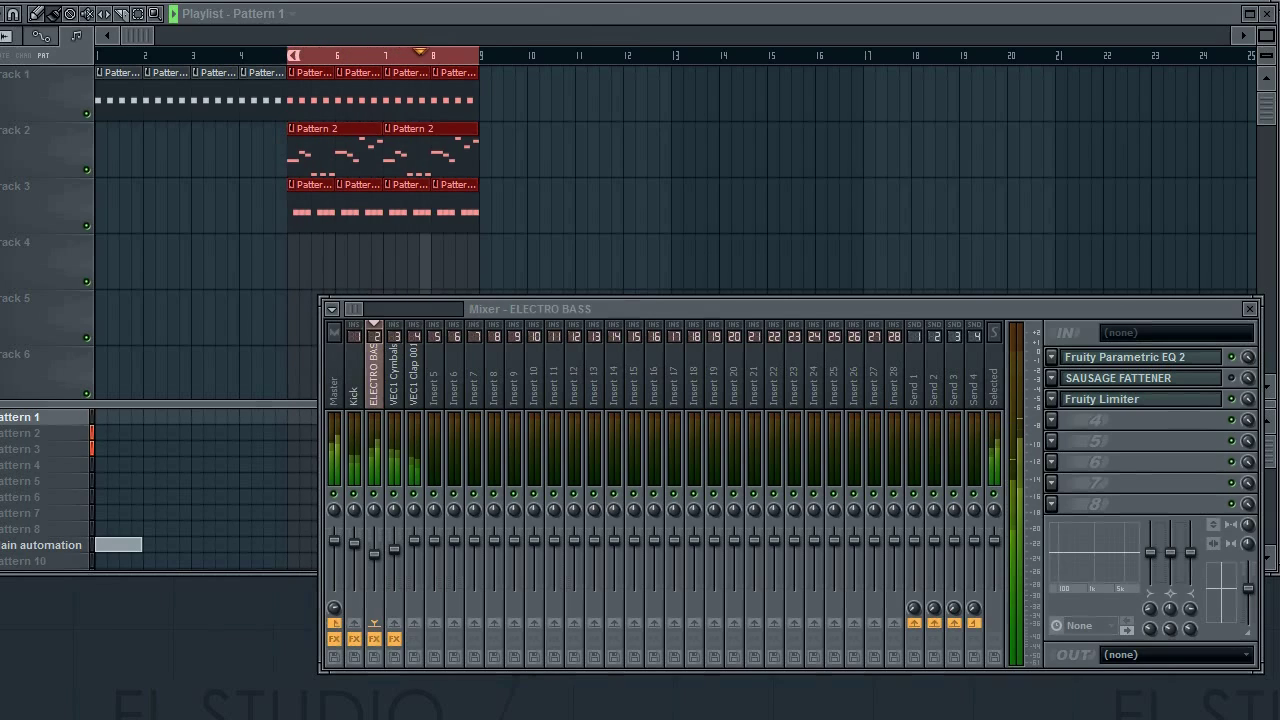
pyautogui.press('space')
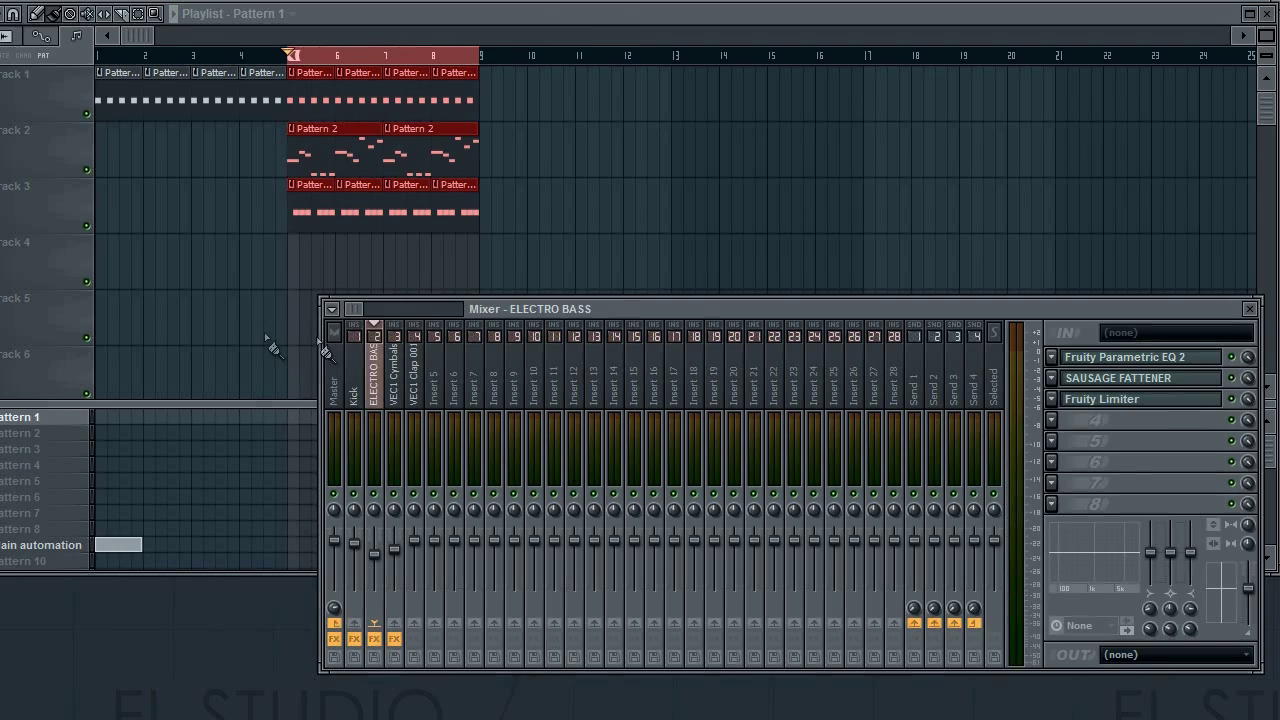
# Step: Play the loop with the Kick's chain shown, then switch off the Kick's Sausage Fattener
pyautogui.click(353, 378)
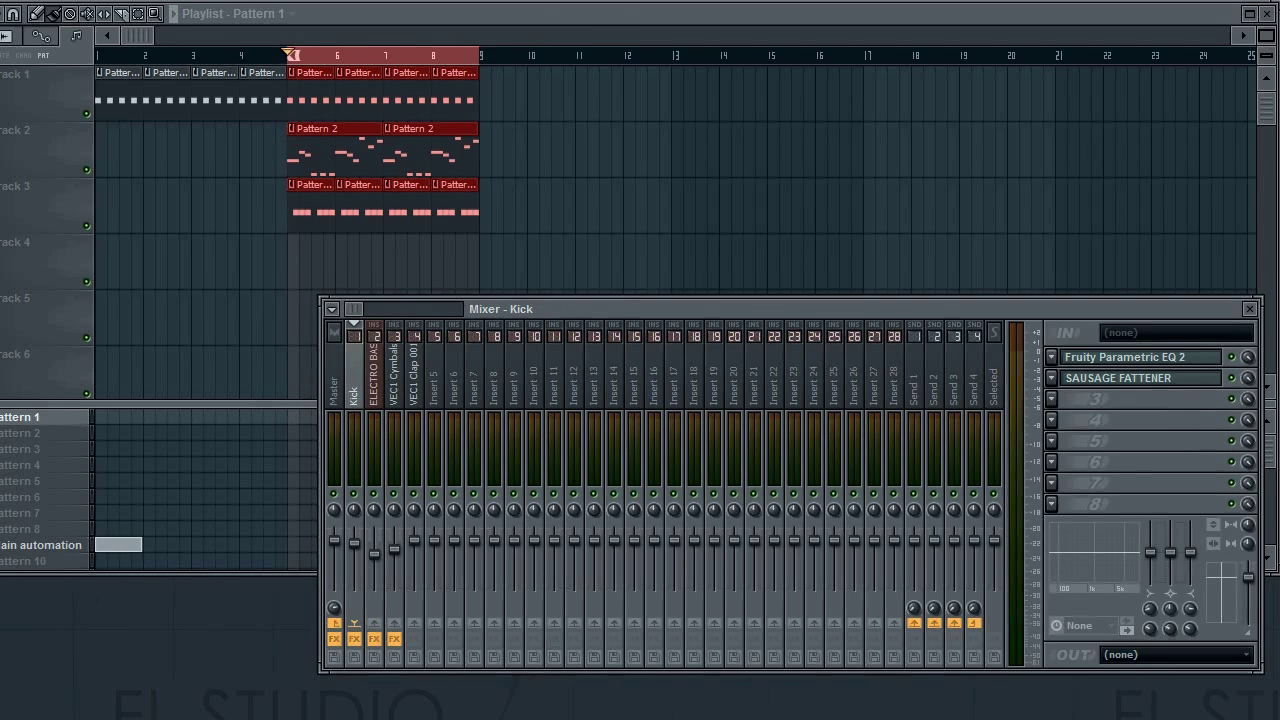
pyautogui.press('space')
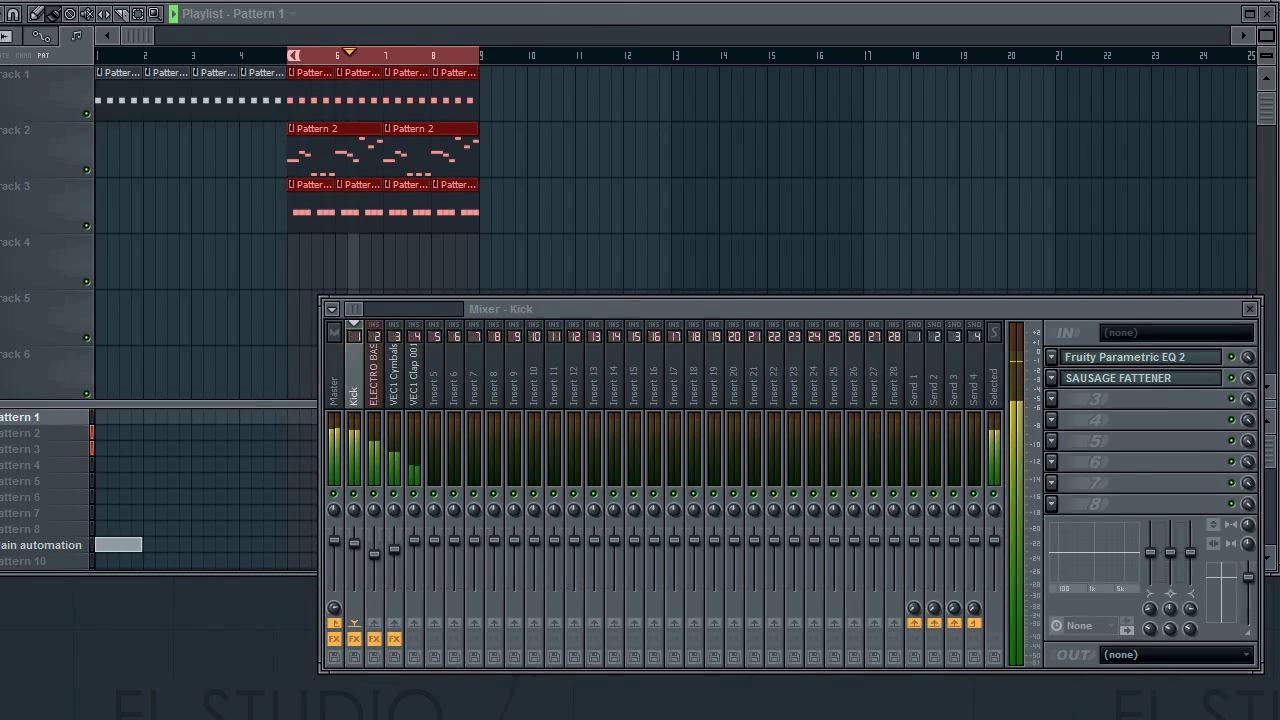
pyautogui.press('space')
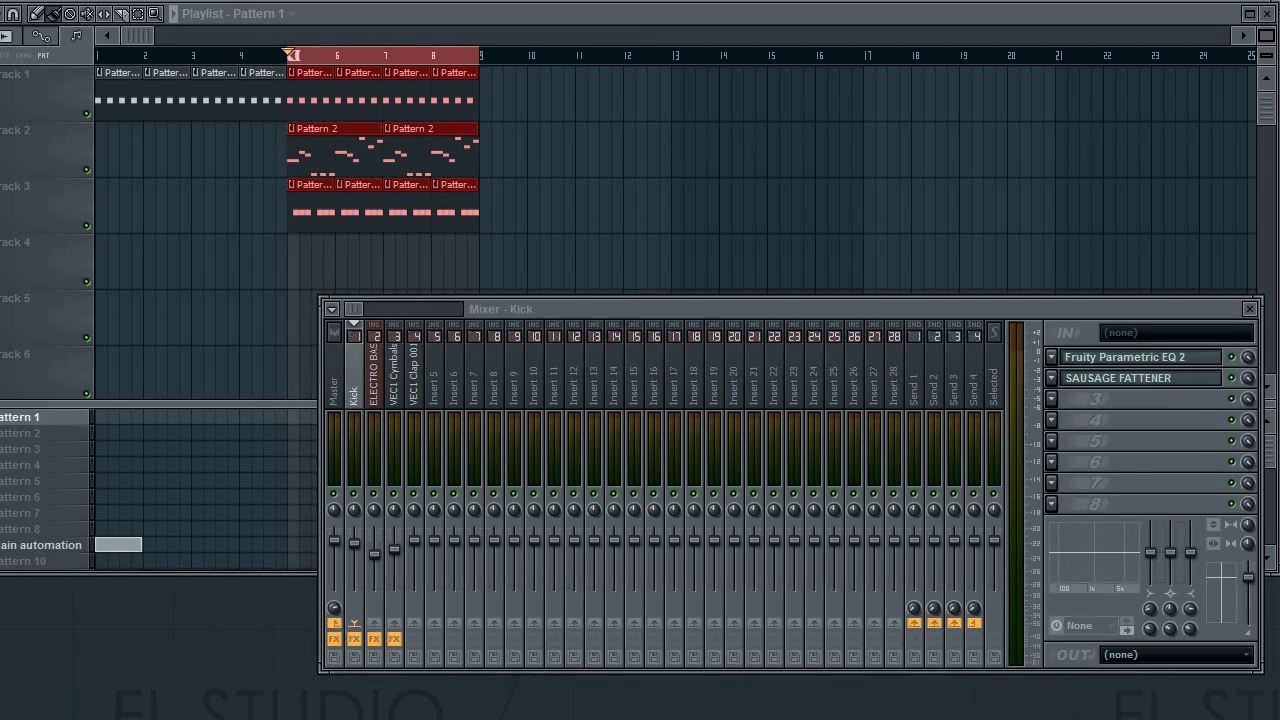
pyautogui.click(1232, 378)
# Step: Remove Fruity Limiter from the Master insert's effect chain
pyautogui.click(374, 390)
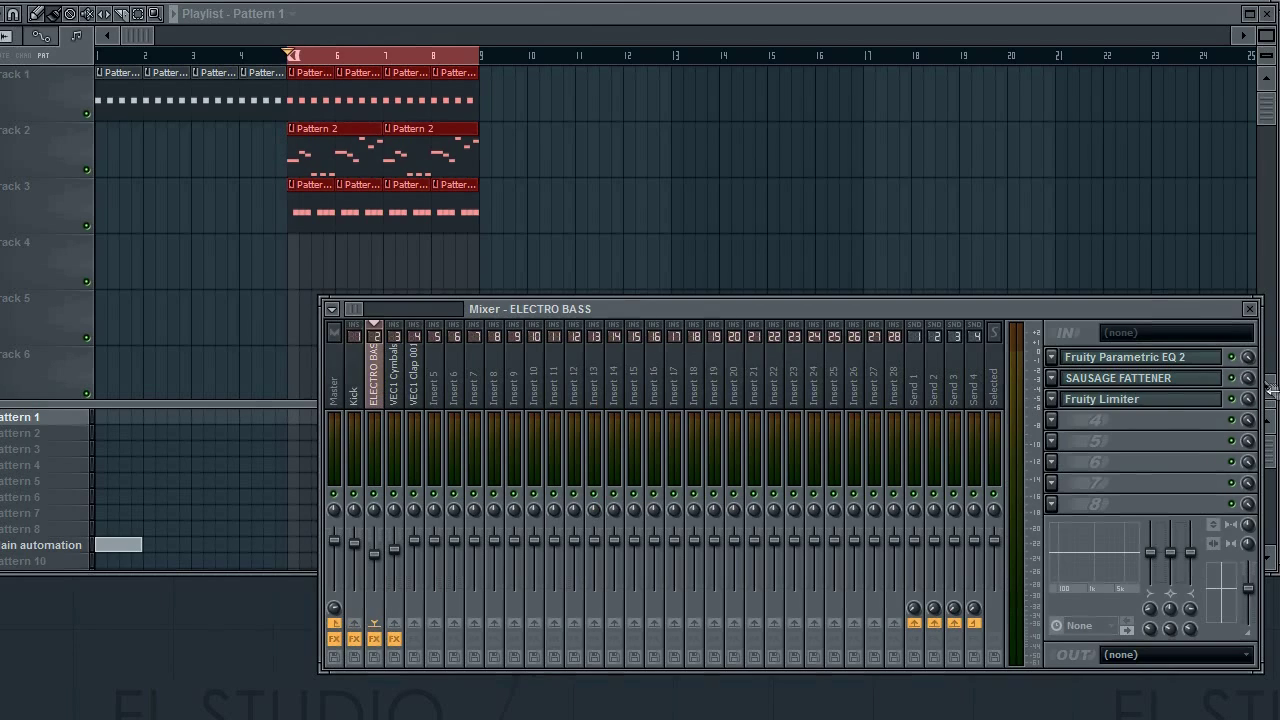
pyautogui.click(336, 385)
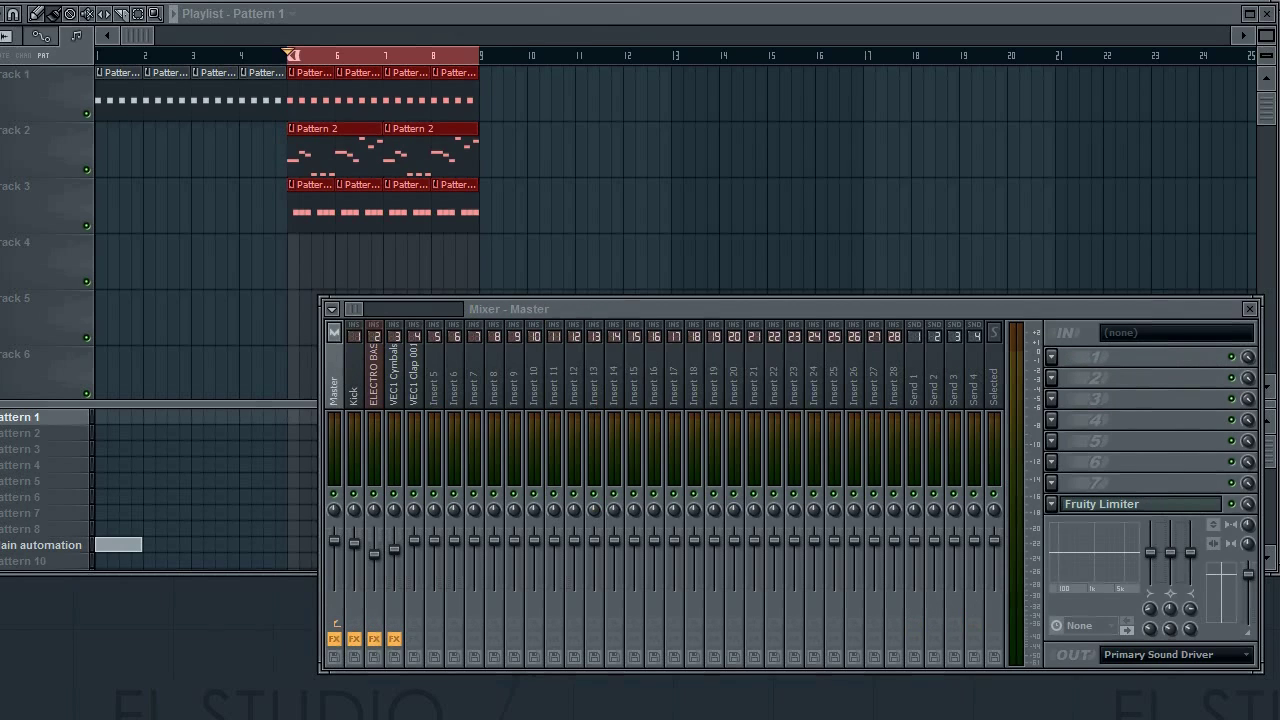
pyautogui.click(848, 281)
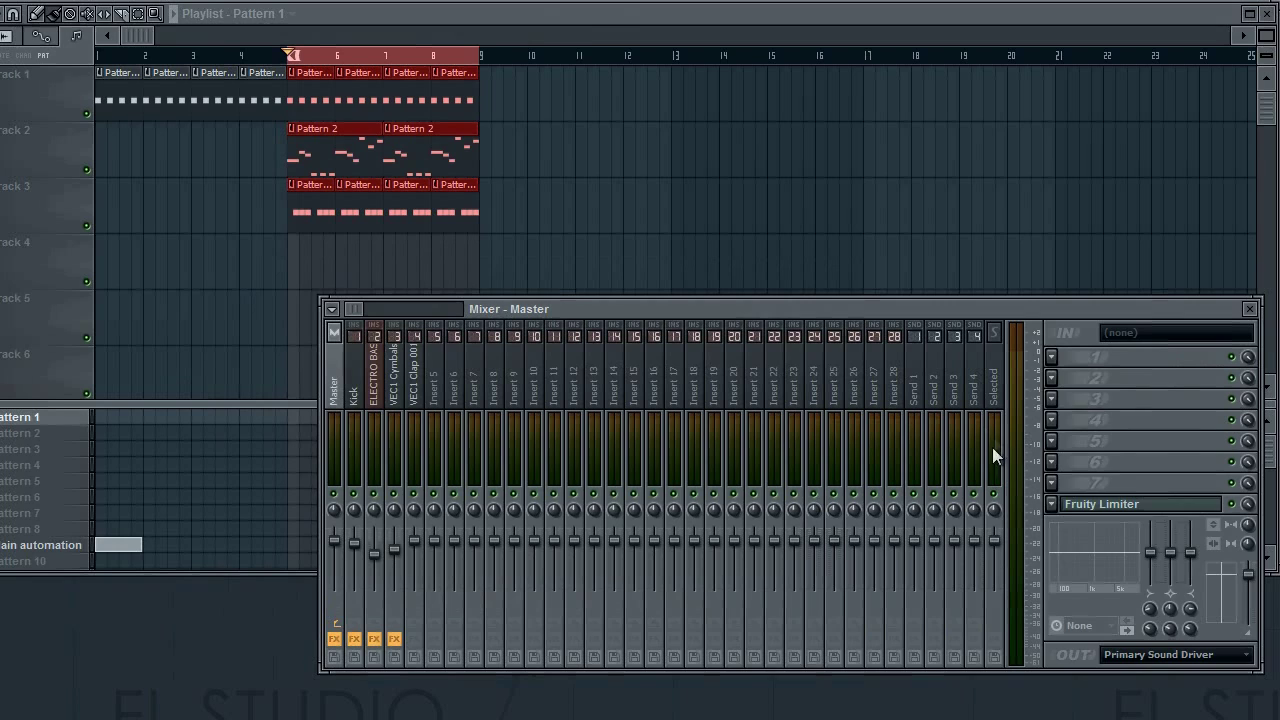
pyautogui.click(1060, 508)
pyautogui.click(1103, 374)
pyautogui.click(1165, 12)
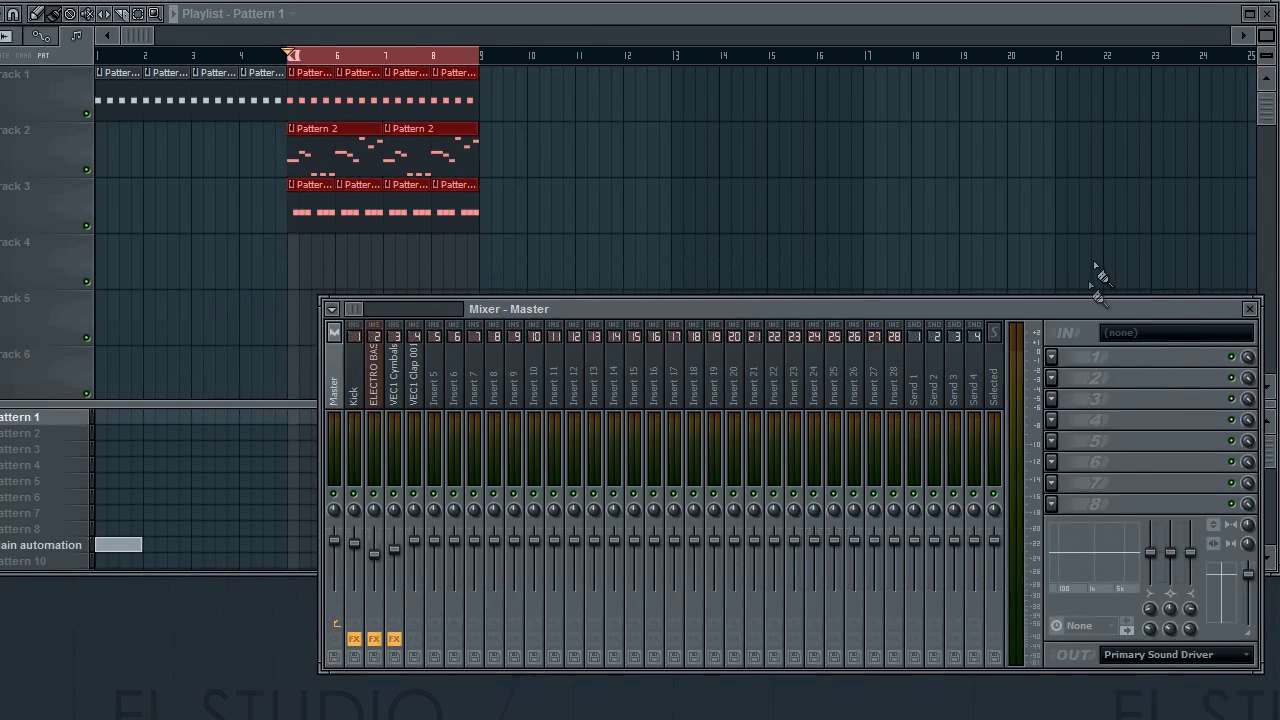
# Step: Load Sausage Fattener into the Master's first effect slot
pyautogui.click(1050, 362)
pyautogui.moveTo(1055, 378)
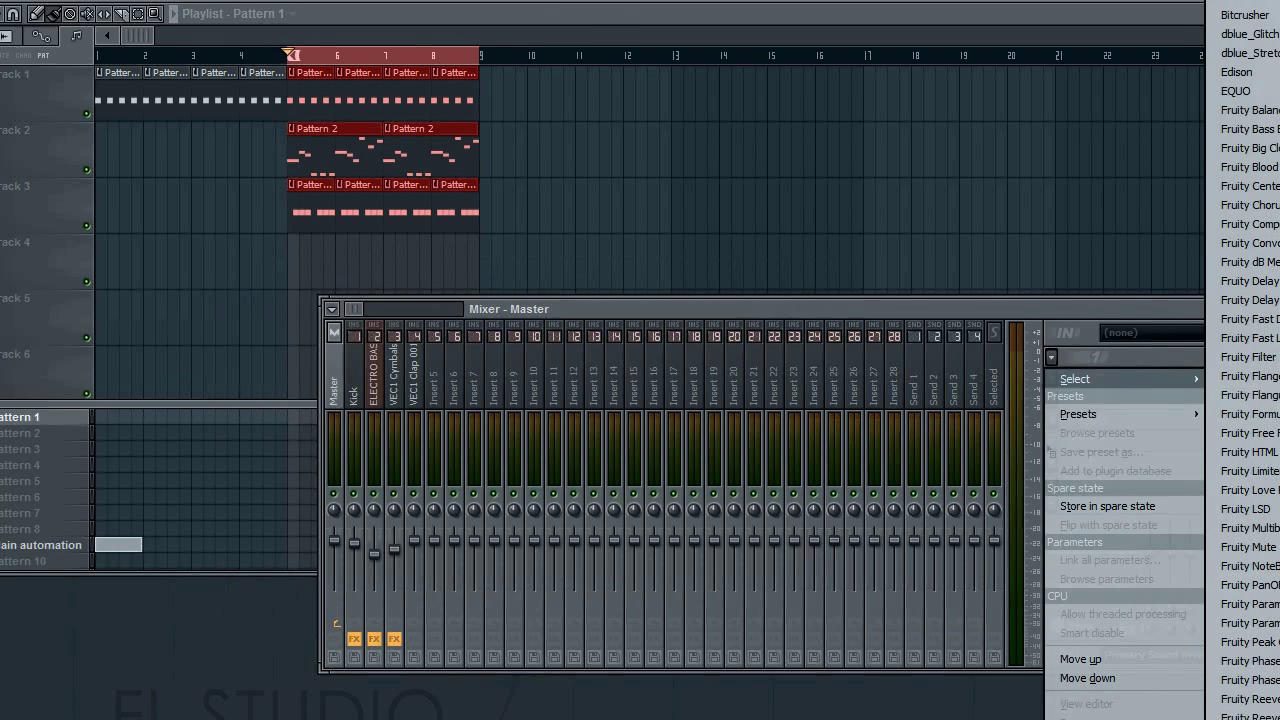
pyautogui.click(1250, 700)
# Step: Play the song and dial the Master Sausage Fattener's Fatness to 34 %
pyautogui.moveTo(567, 197); pyautogui.dragTo(830, 192)
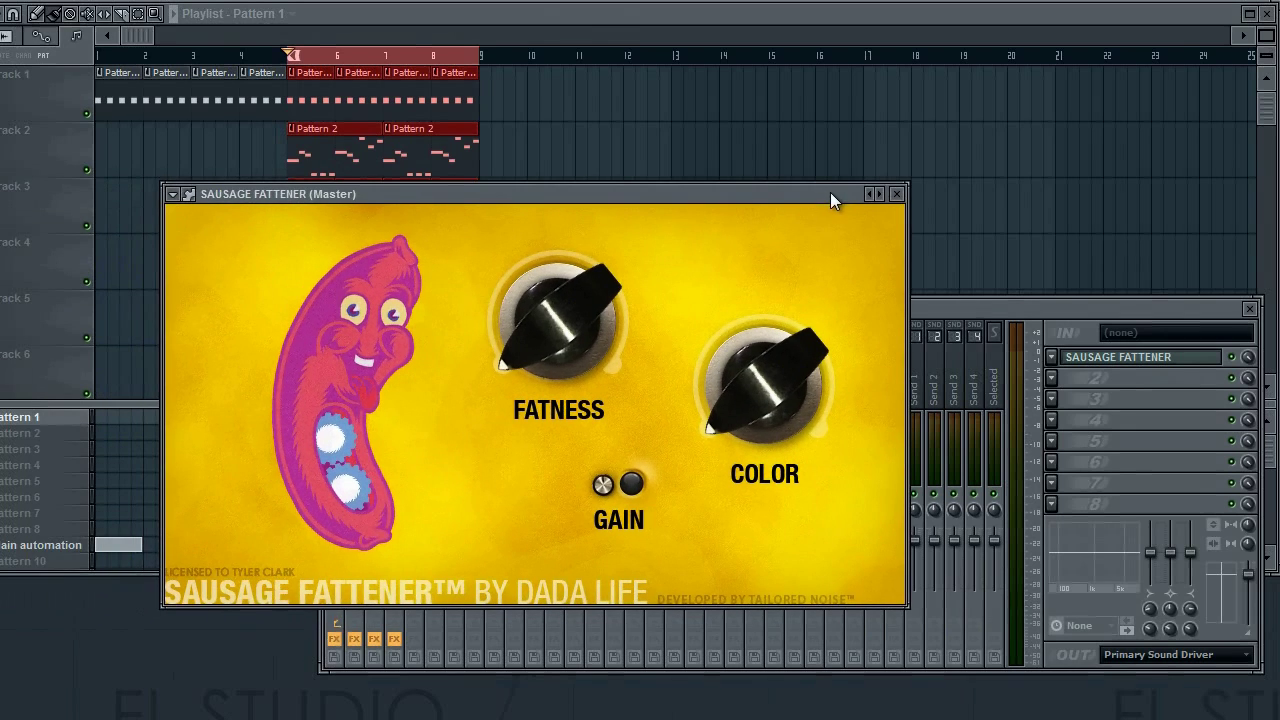
pyautogui.press('space')
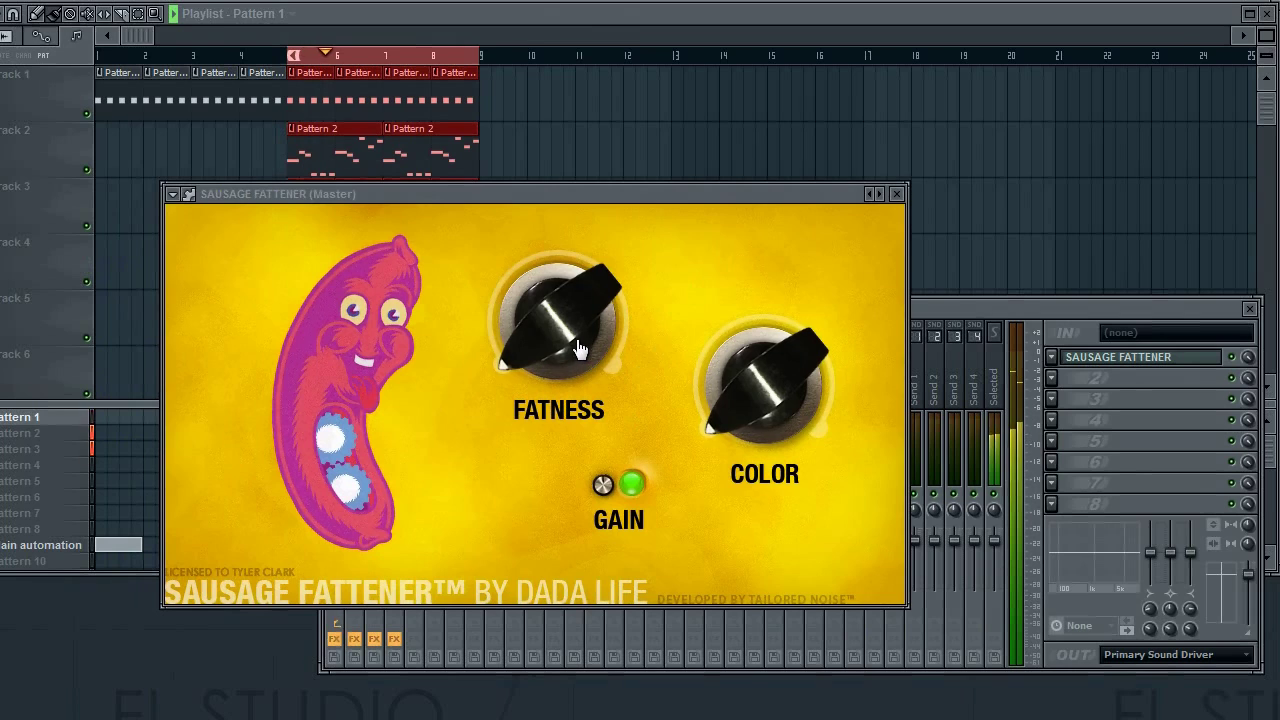
pyautogui.moveTo(580, 348); pyautogui.dragTo(545, 368)
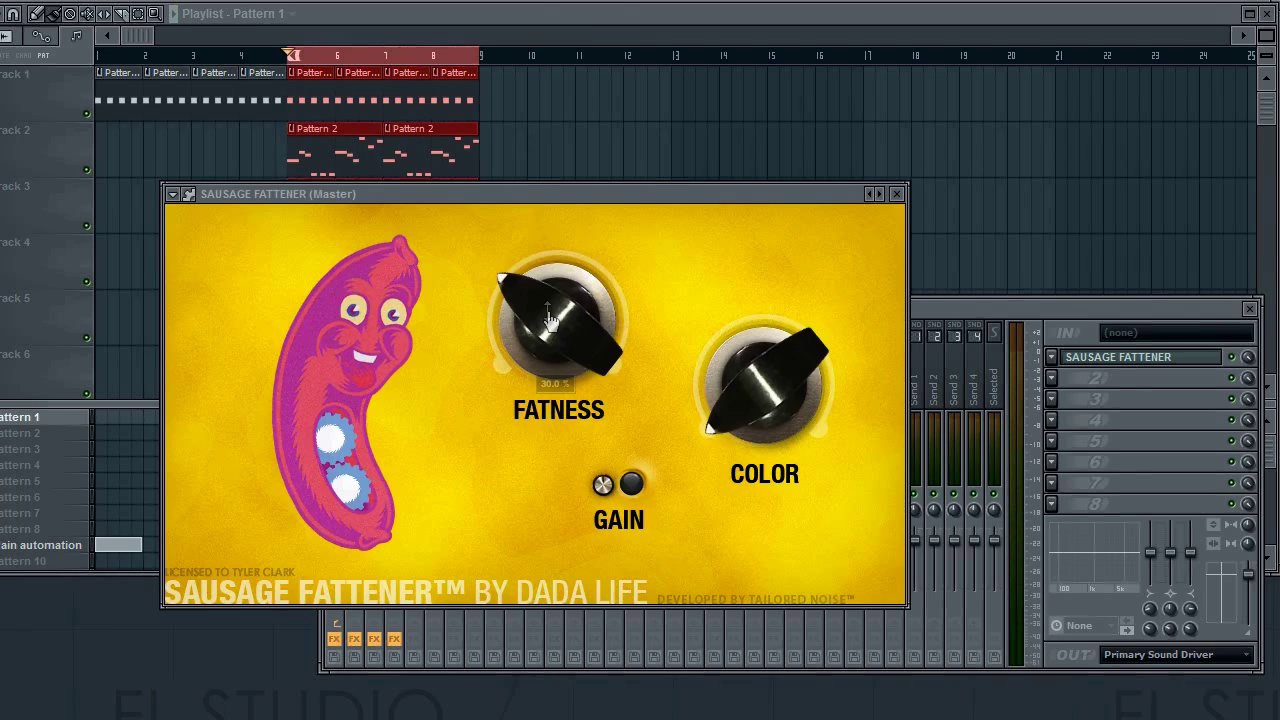
pyautogui.moveTo(551, 282)
pyautogui.mouseDown()
pyautogui.moveTo(559, 229)
pyautogui.moveTo(556, 287)
pyautogui.mouseUp()
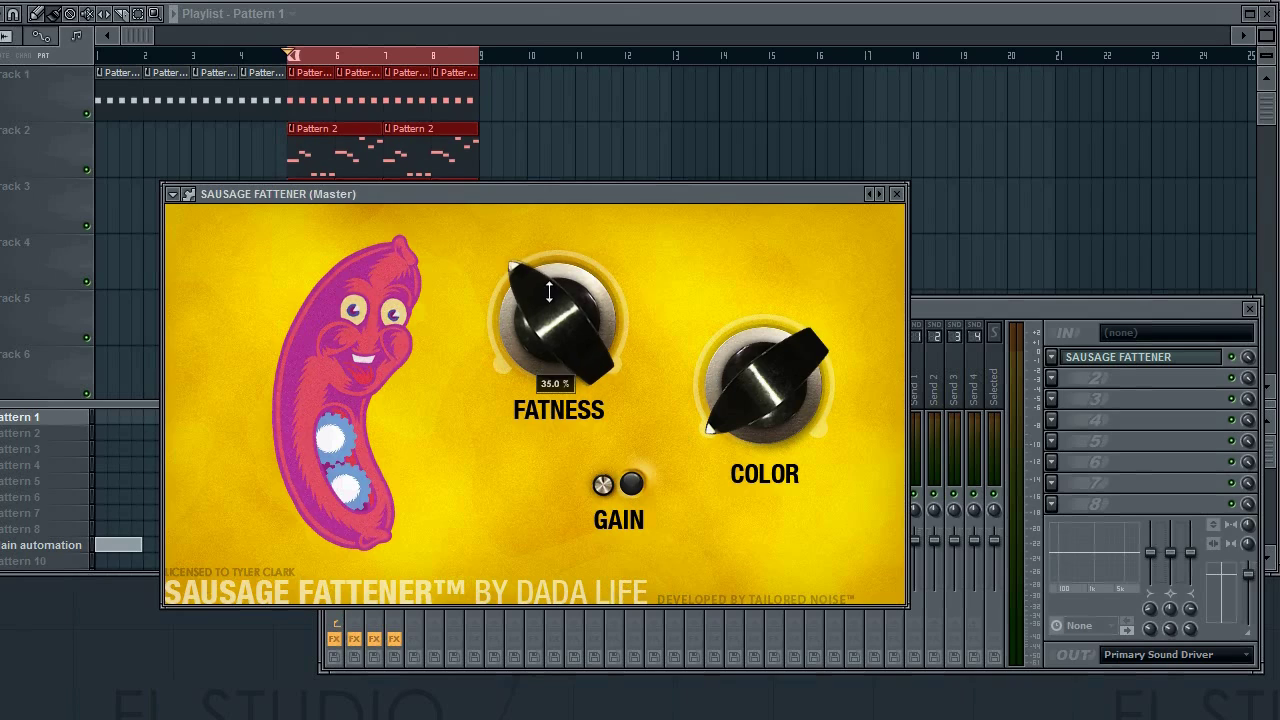
pyautogui.moveTo(548, 291); pyautogui.dragTo(546, 296)
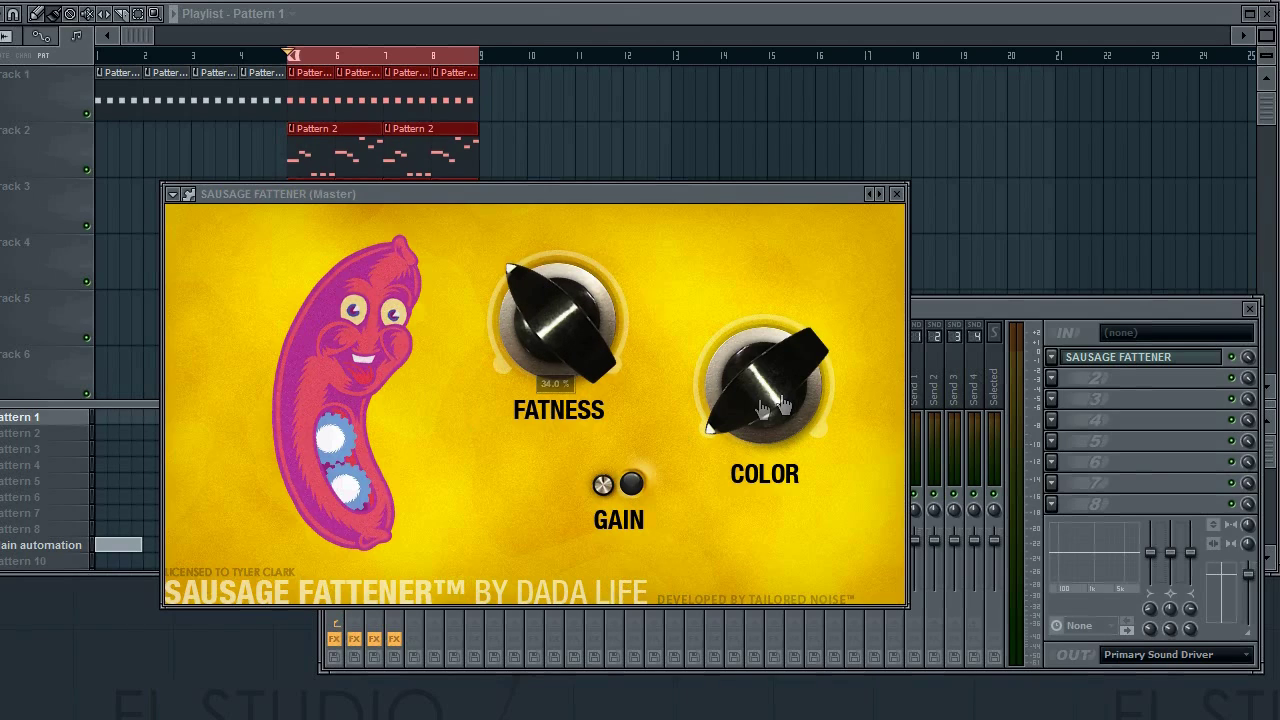
# Step: During playback, sweep Color and Fatness, settling on Fatness 41 % and Color 7 %
pyautogui.press('space')
pyautogui.moveTo(781, 395); pyautogui.dragTo(760, 266)
pyautogui.moveTo(554, 299); pyautogui.dragTo(548, 326)
pyautogui.moveTo(765, 388); pyautogui.dragTo(748, 545)
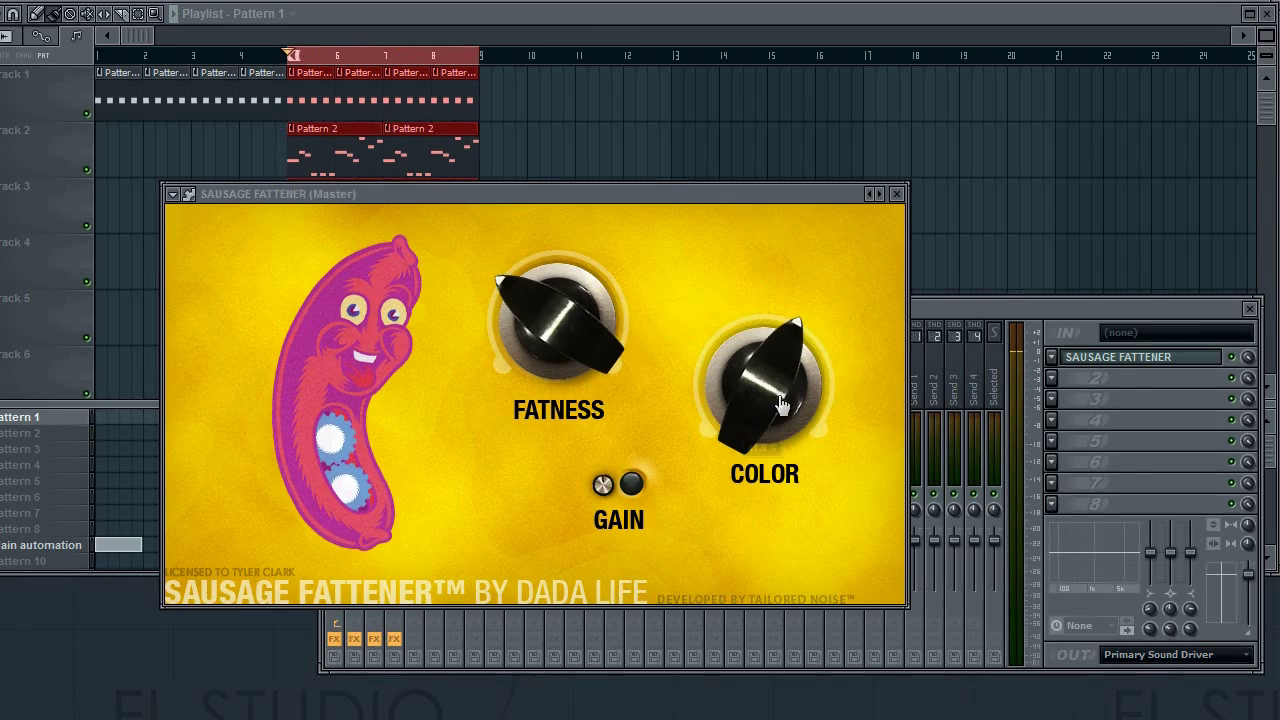
pyautogui.moveTo(783, 404); pyautogui.dragTo(790, 260)
pyautogui.moveTo(588, 433); pyautogui.dragTo(588, 398)
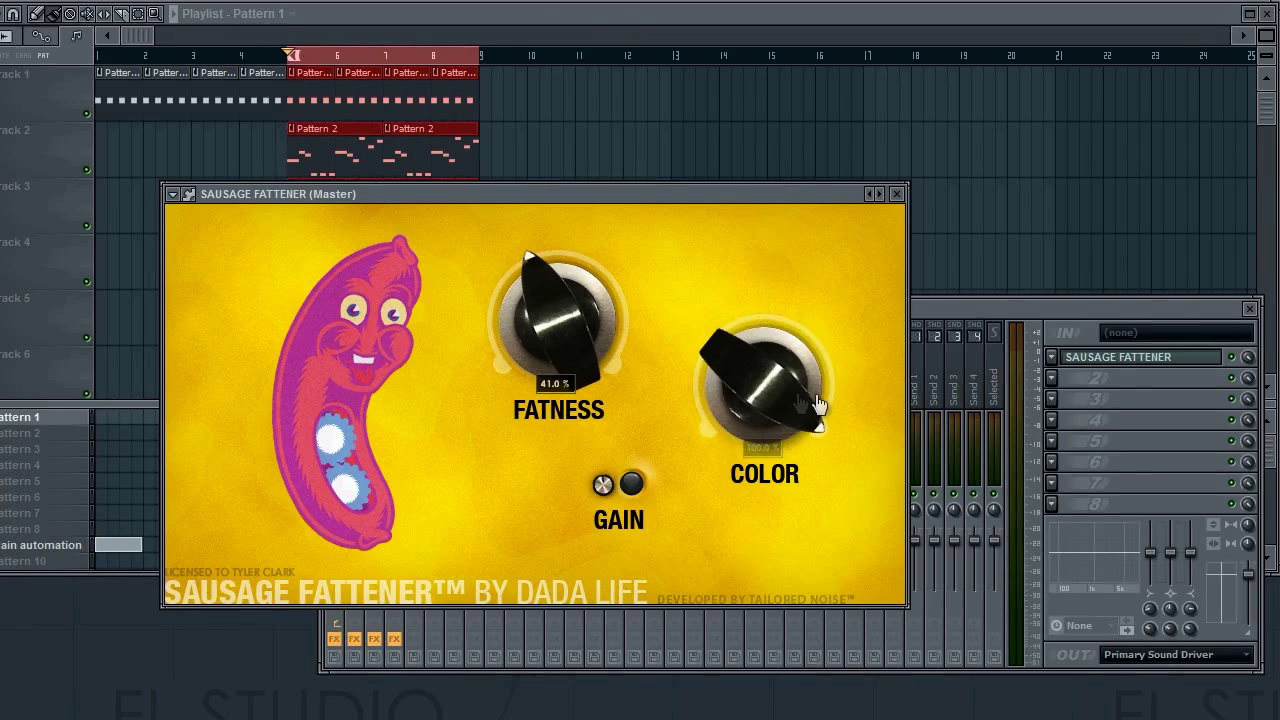
pyautogui.moveTo(817, 403); pyautogui.dragTo(760, 520)
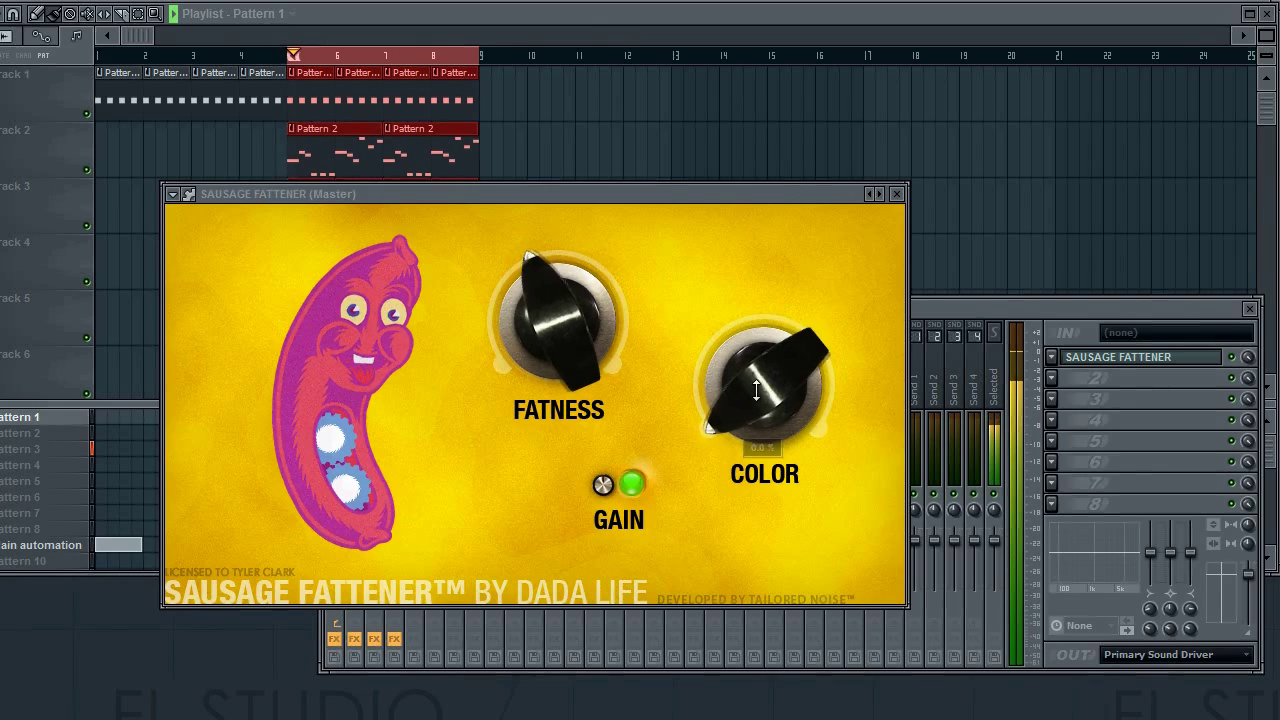
pyautogui.moveTo(756, 390); pyautogui.dragTo(778, 15)
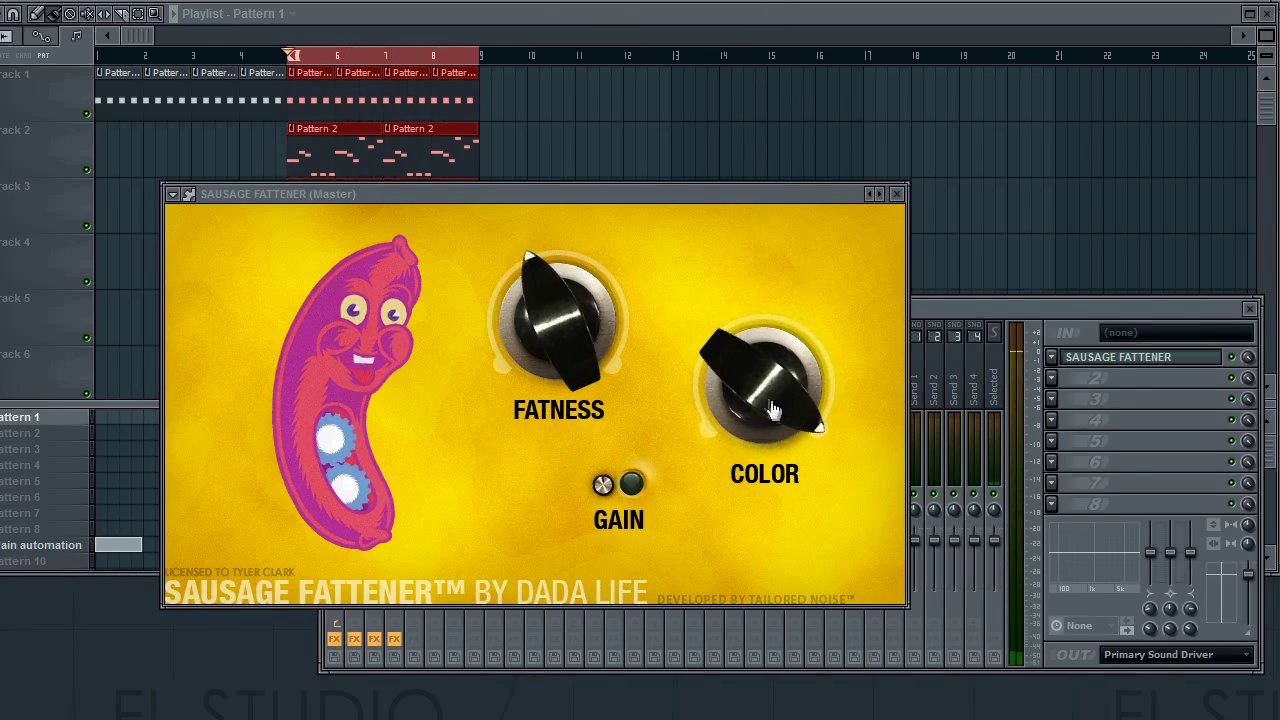
pyautogui.moveTo(772, 410); pyautogui.dragTo(559, 355)
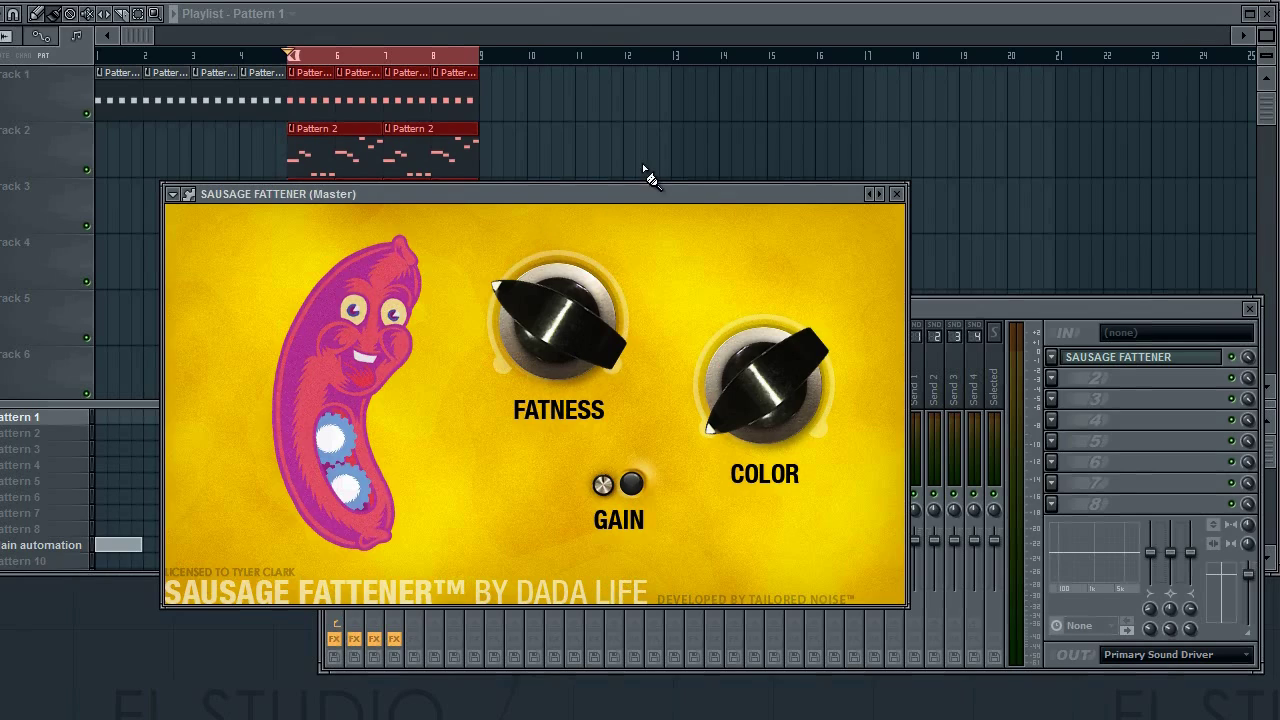
# Step: Close the fattener and load Fruity Compressor into Insert 5's first slot
pyautogui.click(897, 194)
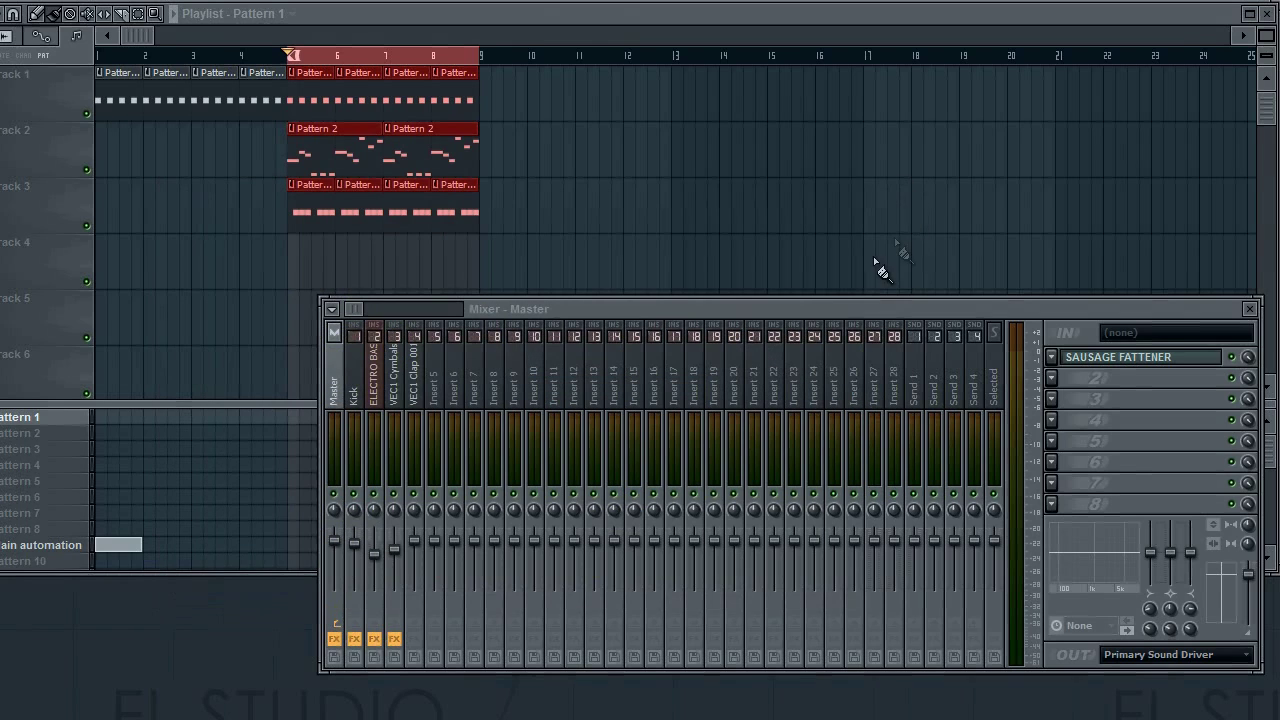
pyautogui.click(436, 392)
pyautogui.click(1052, 363)
pyautogui.moveTo(1119, 385)
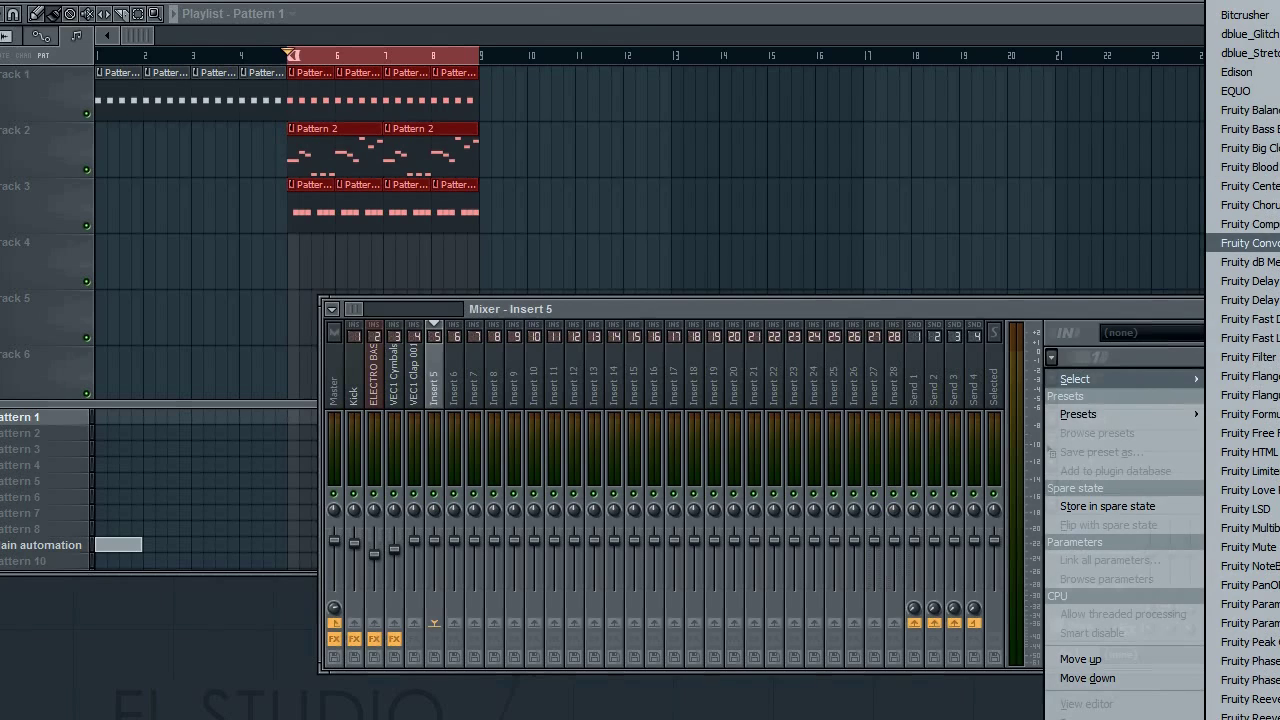
pyautogui.click(1250, 224)
pyautogui.moveTo(262, 222); pyautogui.dragTo(680, 128)
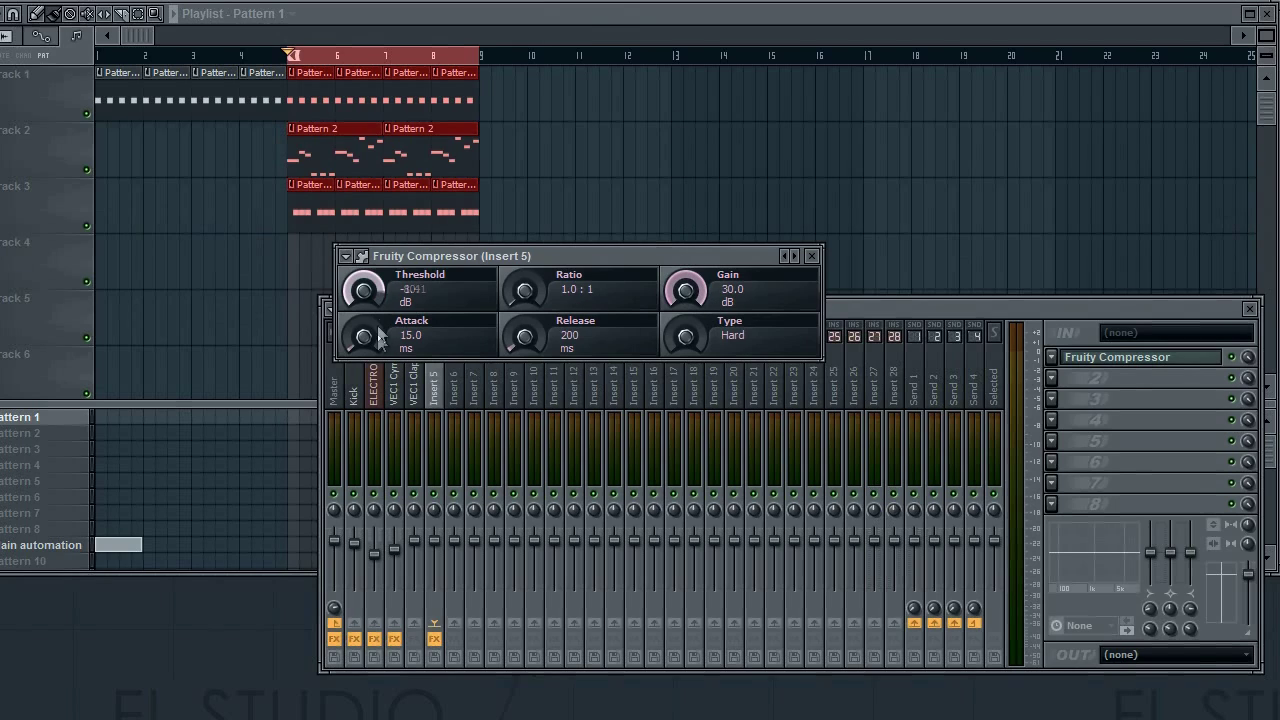
# Step: Set the compressor to -15.9 dB threshold, 4:1 ratio, 0 ms attack and 1 ms release
pyautogui.moveTo(378, 338); pyautogui.dragTo(377, 354)
pyautogui.moveTo(524, 335); pyautogui.dragTo(531, 395)
pyautogui.moveTo(364, 337); pyautogui.dragTo(364, 380)
pyautogui.moveTo(543, 283); pyautogui.dragTo(522, 258)
pyautogui.click(811, 256)
# Step: Adjust Fatness on the ELECTRO BASS channel's Sausage Fattener
pyautogui.click(378, 398)
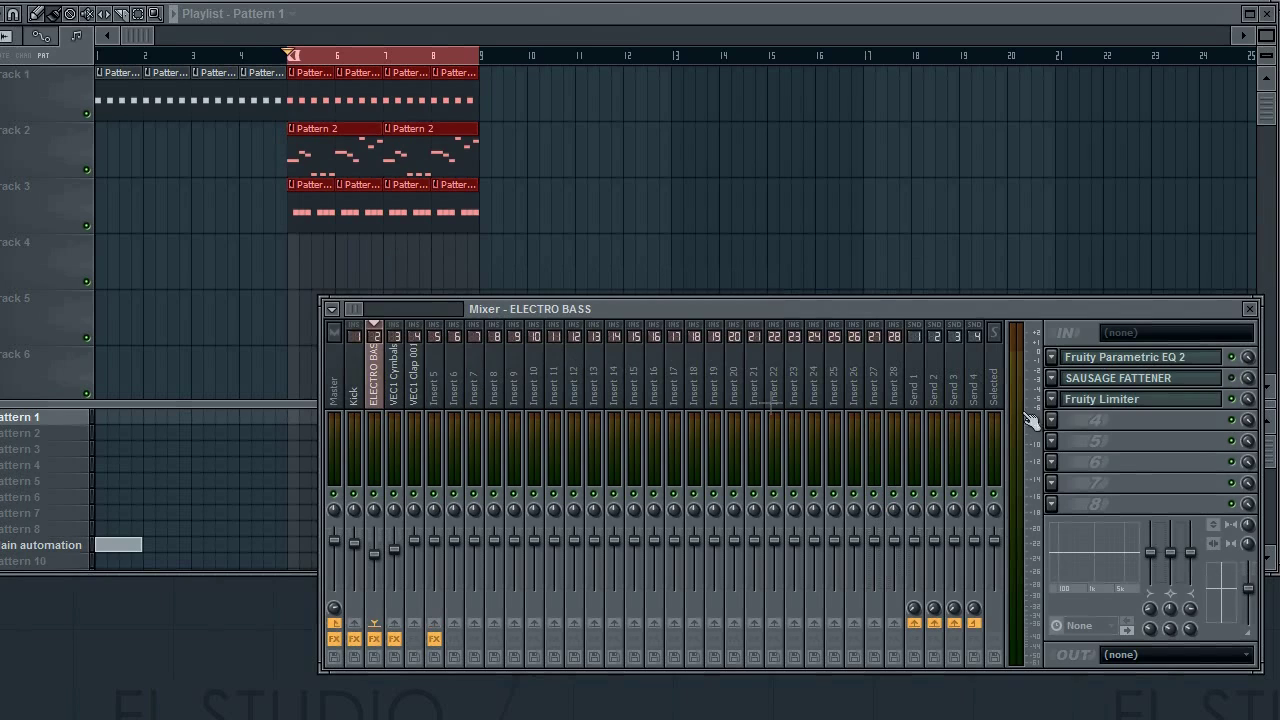
pyautogui.click(1194, 380)
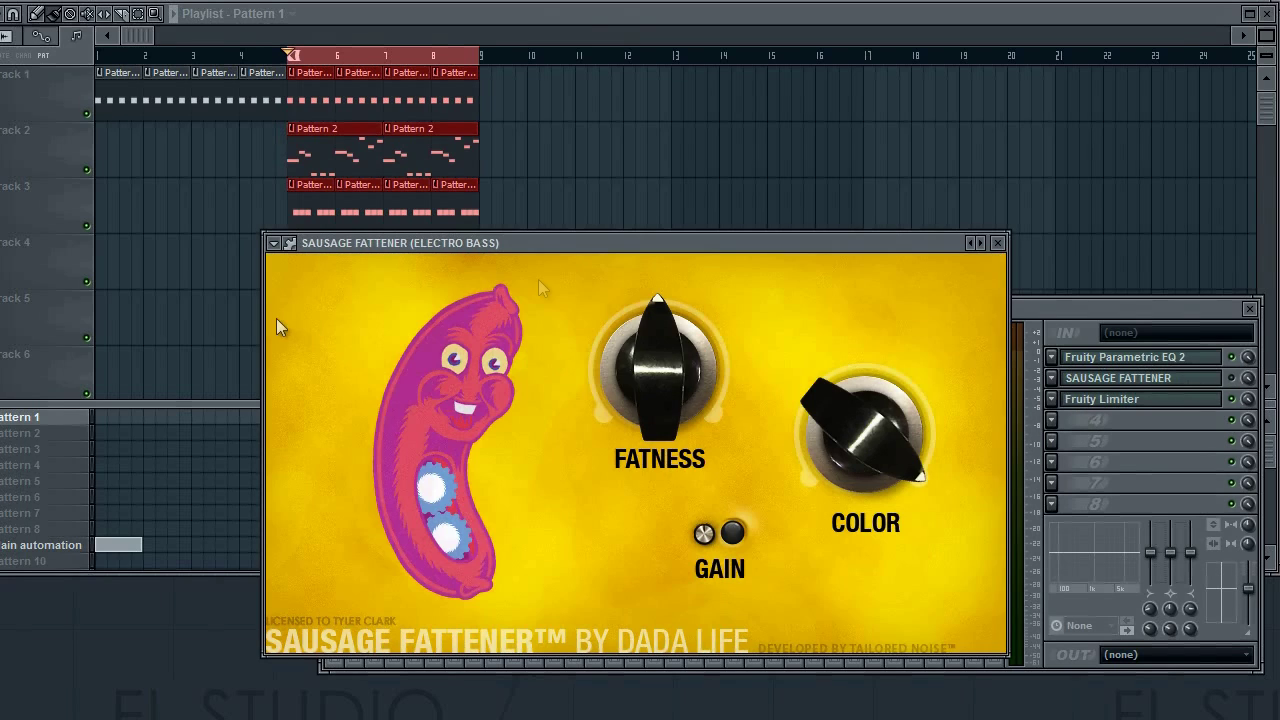
pyautogui.moveTo(690, 362); pyautogui.dragTo(789, 348)
pyautogui.click(997, 242)
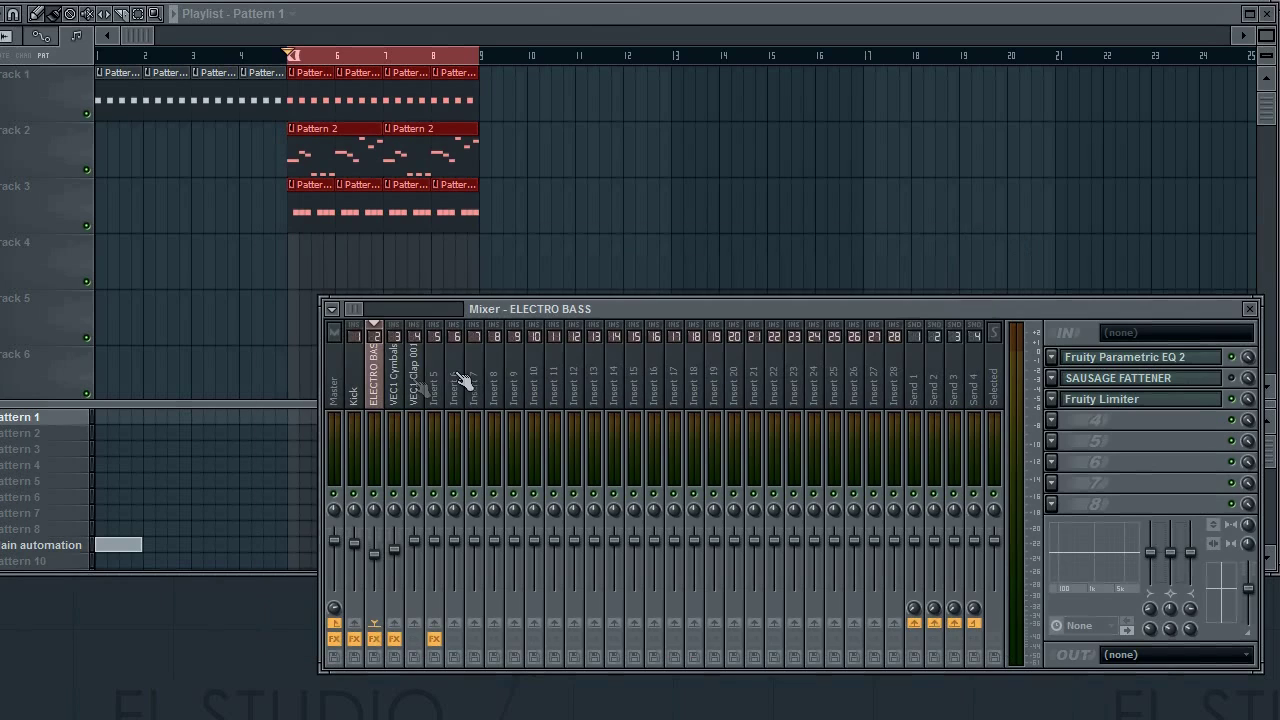
# Step: Reopen Insert 5's Fruity Compressor and lower its gain from 30 to 23 dB
pyautogui.click(414, 390)
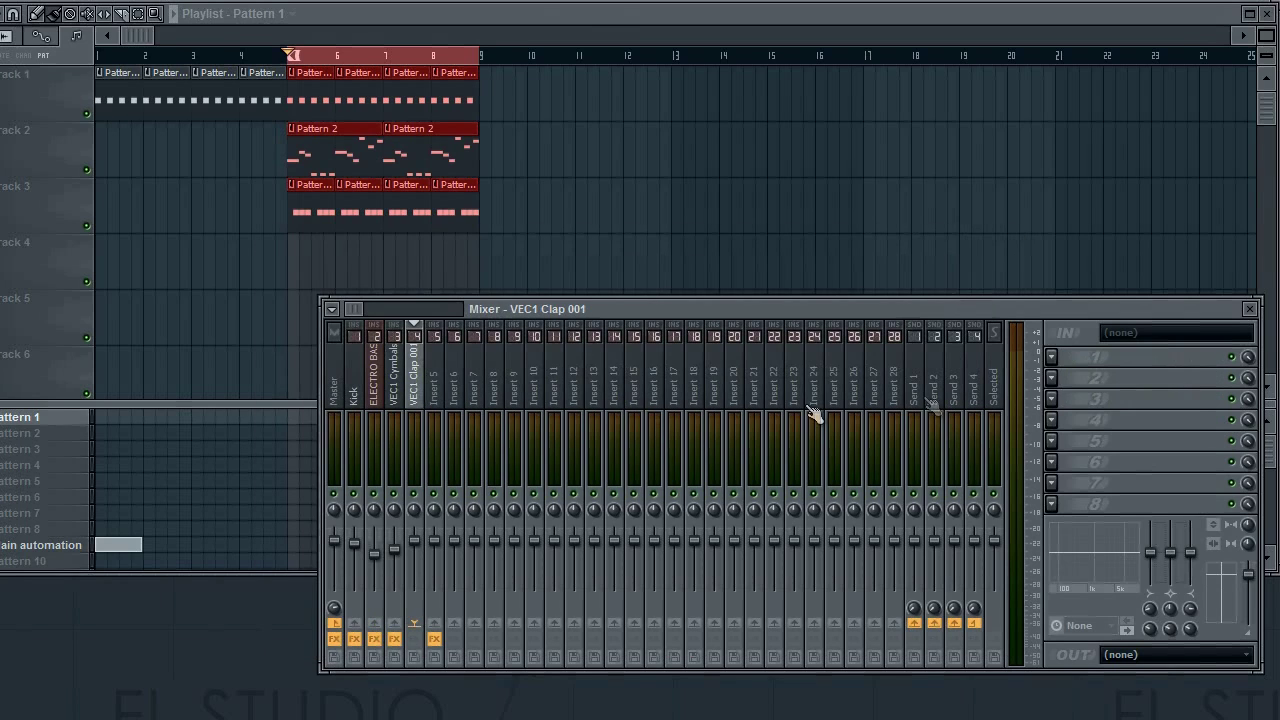
pyautogui.click(434, 394)
pyautogui.click(1220, 357)
pyautogui.scroll(-1, 698, 289)
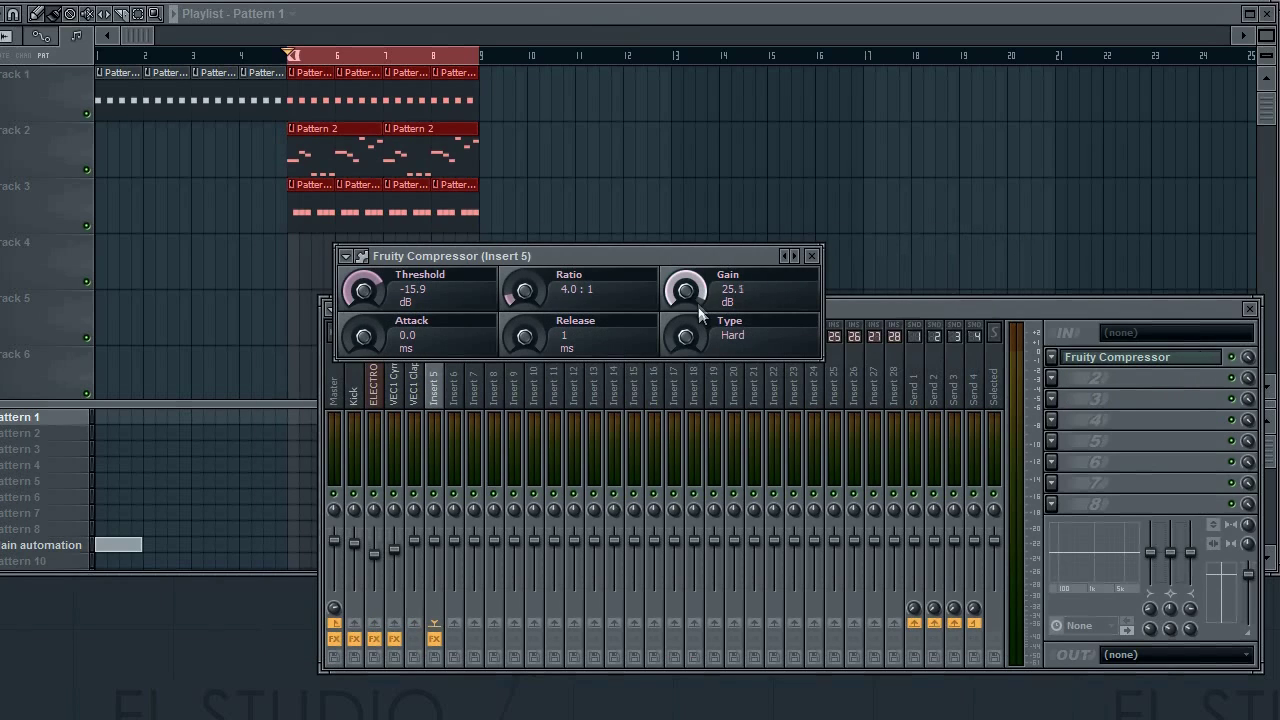
pyautogui.click(811, 256)
# Step: Add Fruity Parametric EQ 2 to Insert 5's second slot, with band 2 near 63 Hz and band 1 cutting lows near 31 Hz
pyautogui.click(1051, 378)
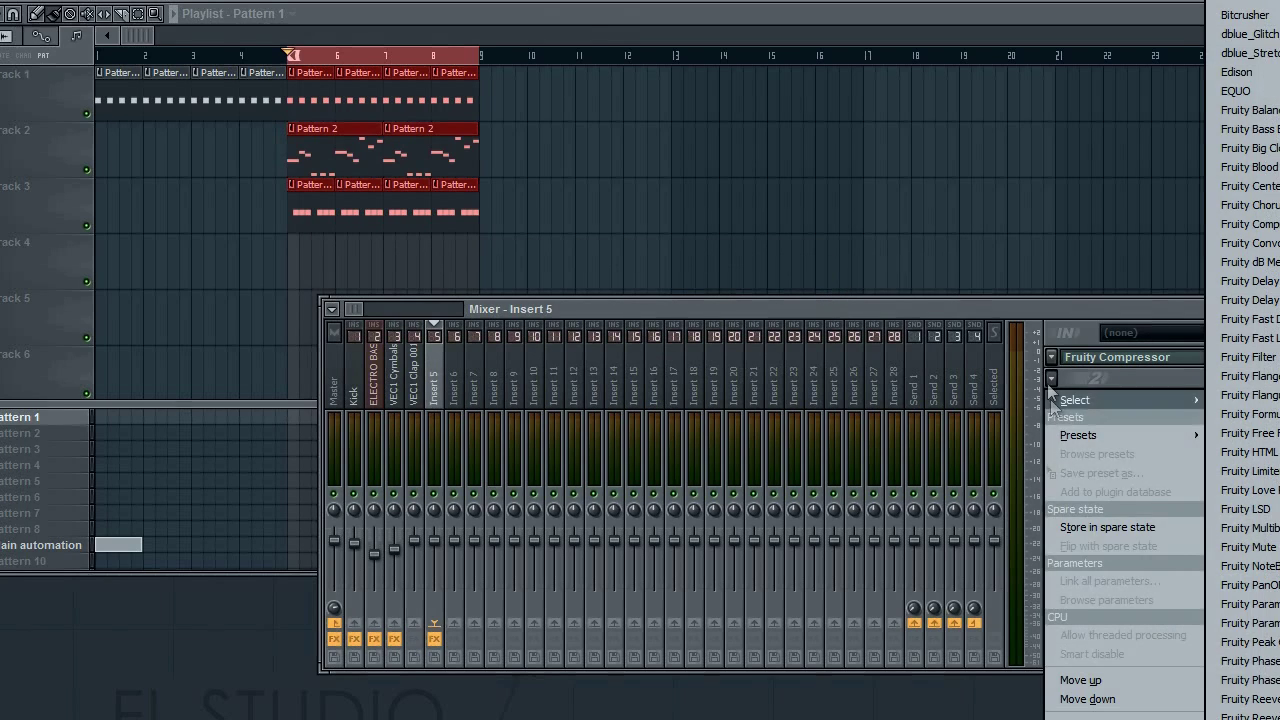
pyautogui.click(1240, 628)
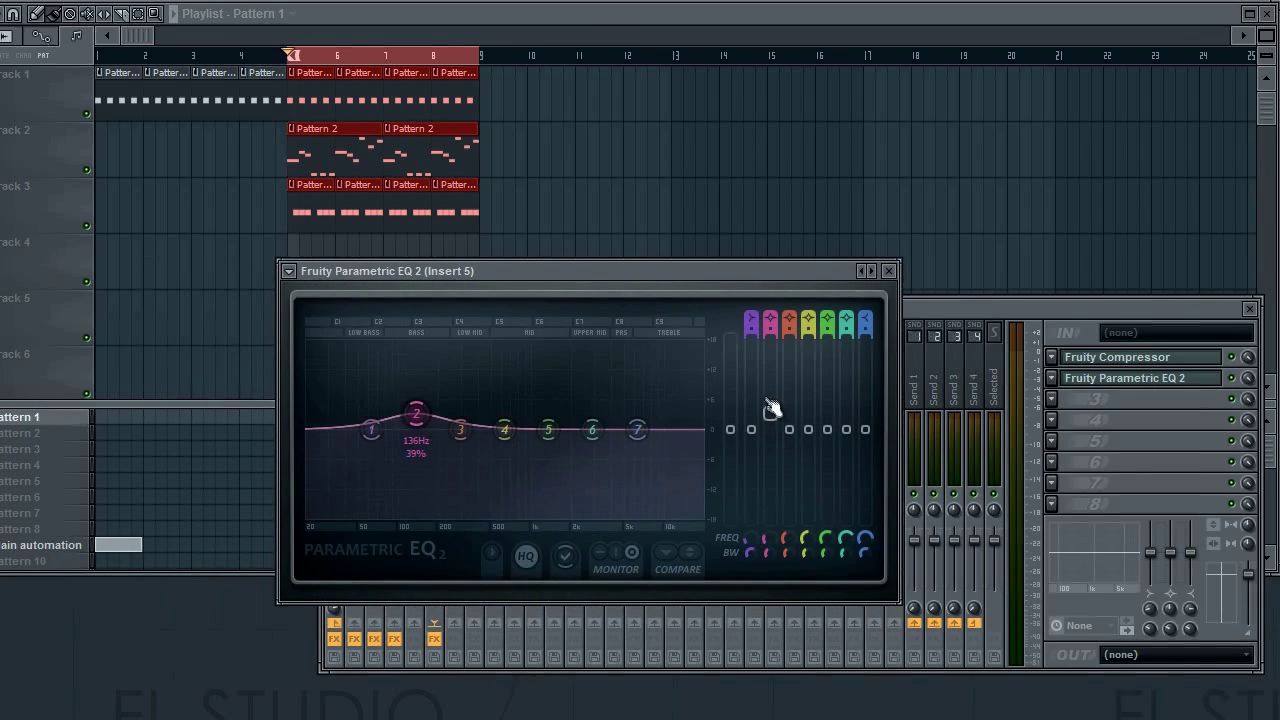
pyautogui.moveTo(769, 536); pyautogui.dragTo(789, 574)
pyautogui.moveTo(750, 432); pyautogui.dragTo(757, 468)
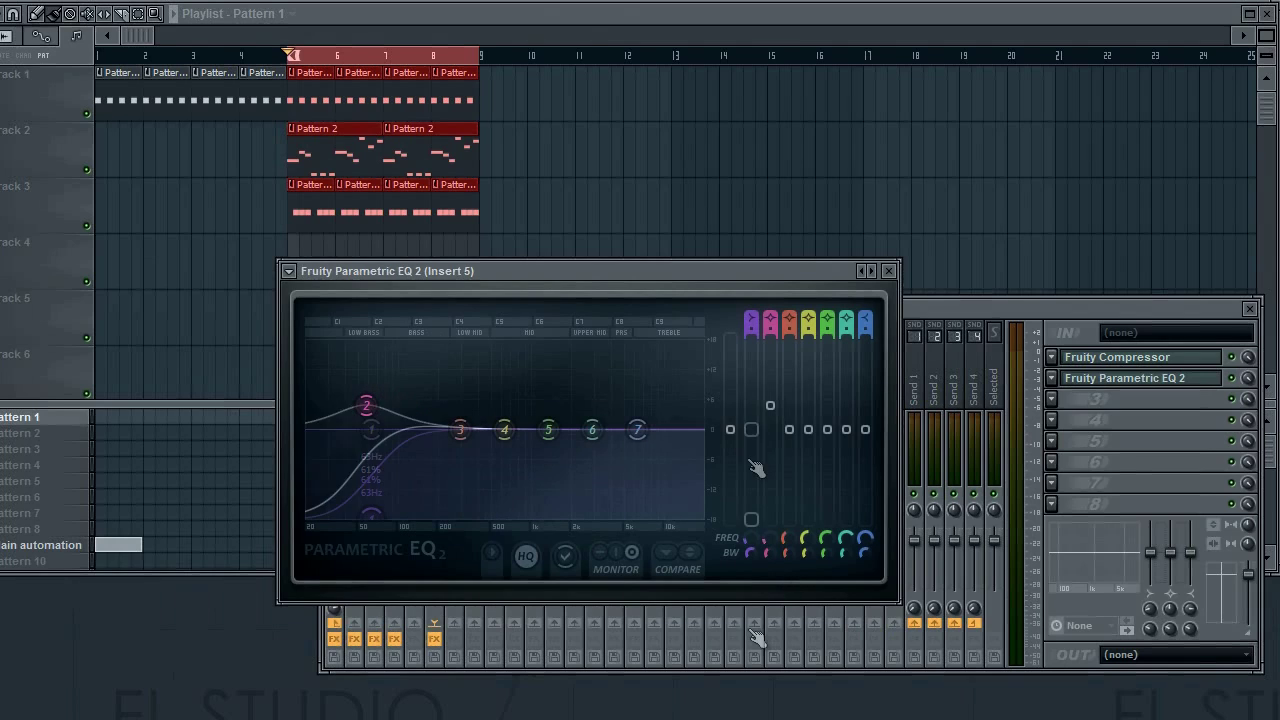
pyautogui.moveTo(749, 534); pyautogui.dragTo(749, 585)
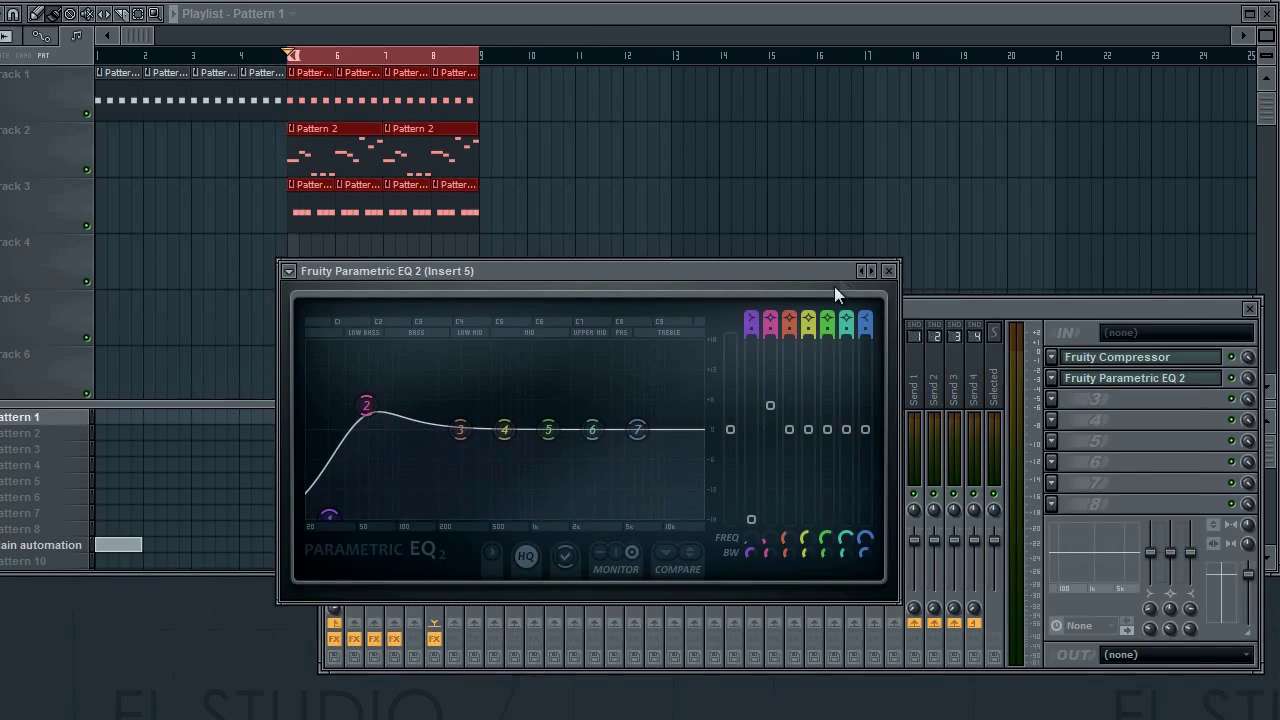
# Step: Close the EQ and Mixer windows, then bring the Mixer back with F9
pyautogui.click(888, 271)
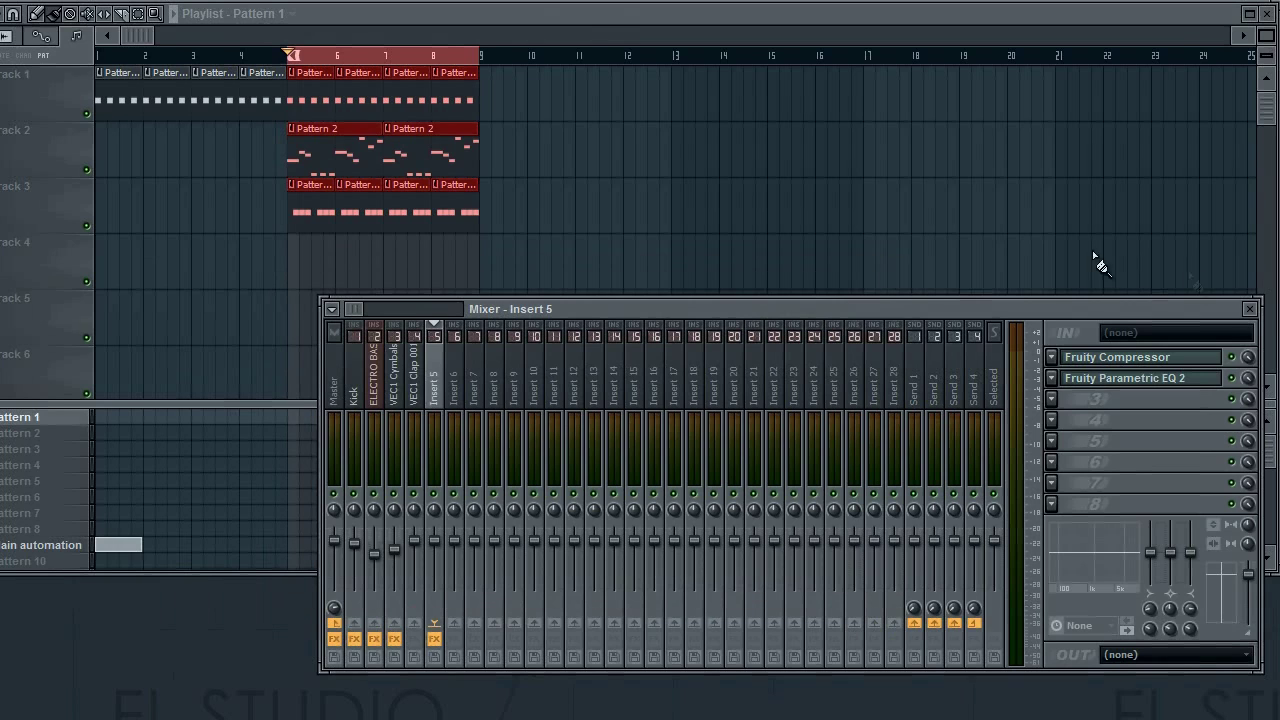
pyautogui.click(1251, 309)
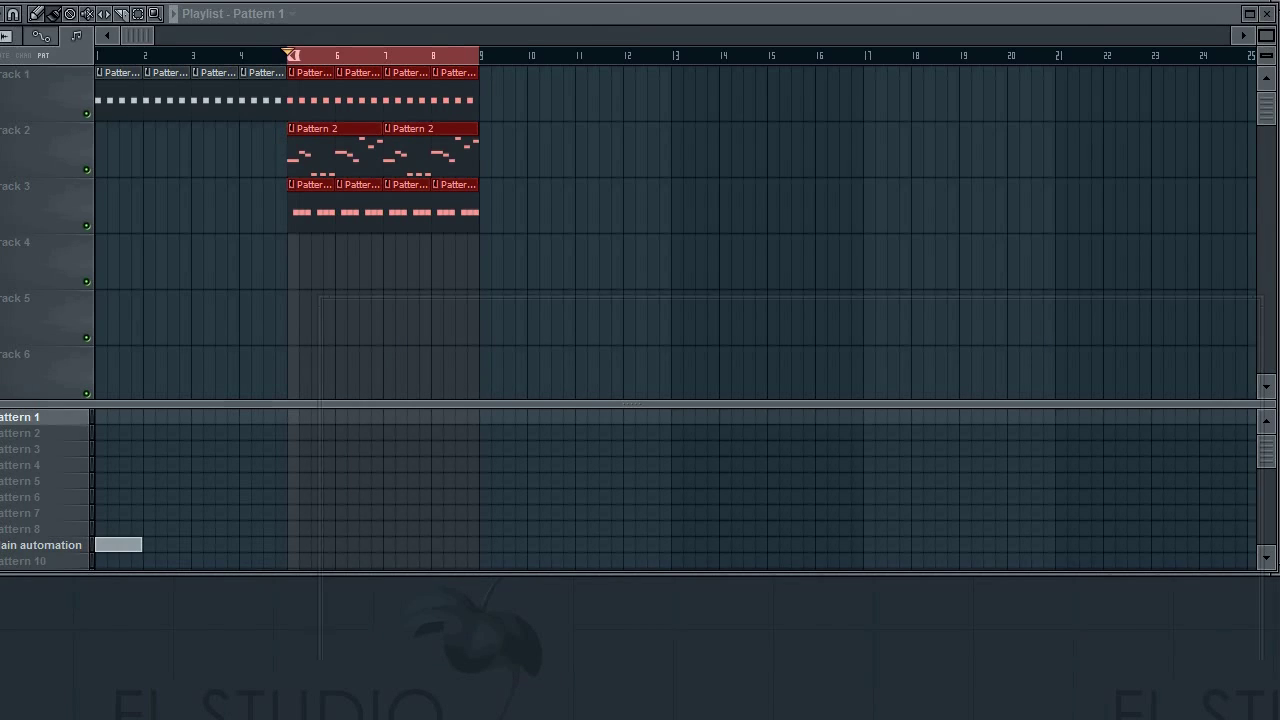
pyautogui.press('F9')
# Step: Open the ELECTRO BASS channel's Fruity Limiter window and position it
pyautogui.moveTo(609, 303); pyautogui.dragTo(601, 249)
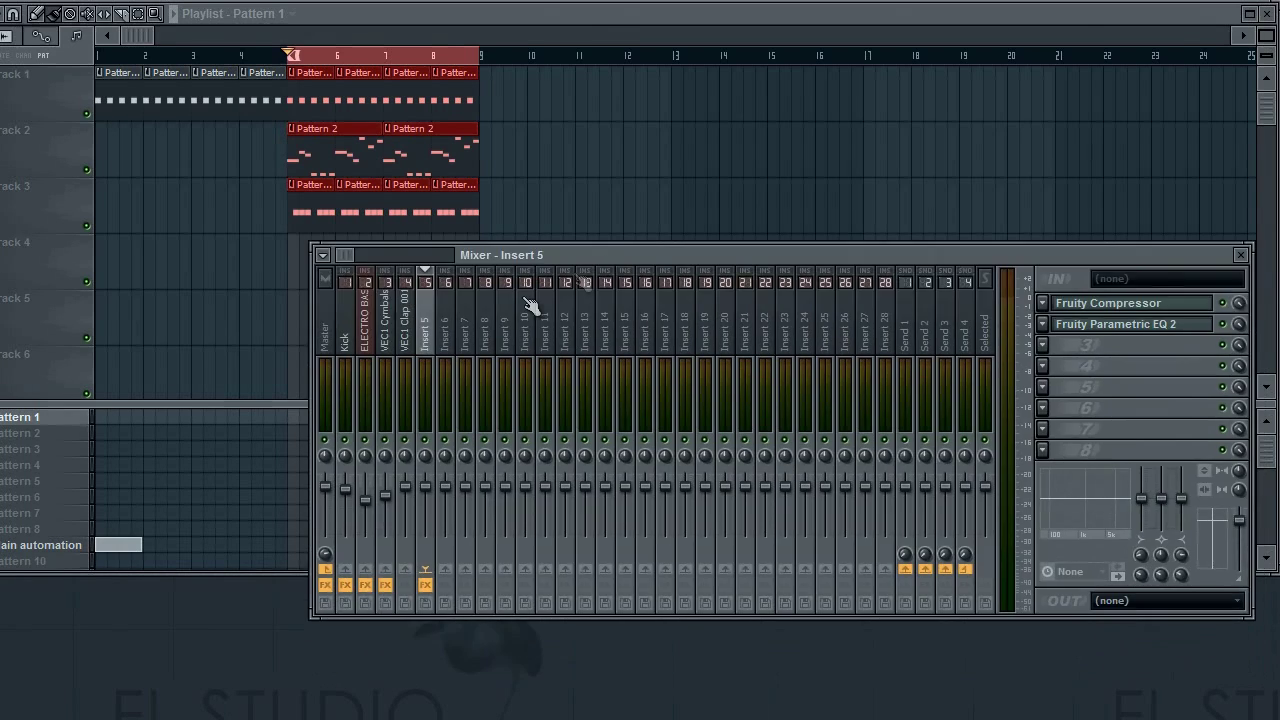
pyautogui.click(370, 345)
pyautogui.click(1184, 348)
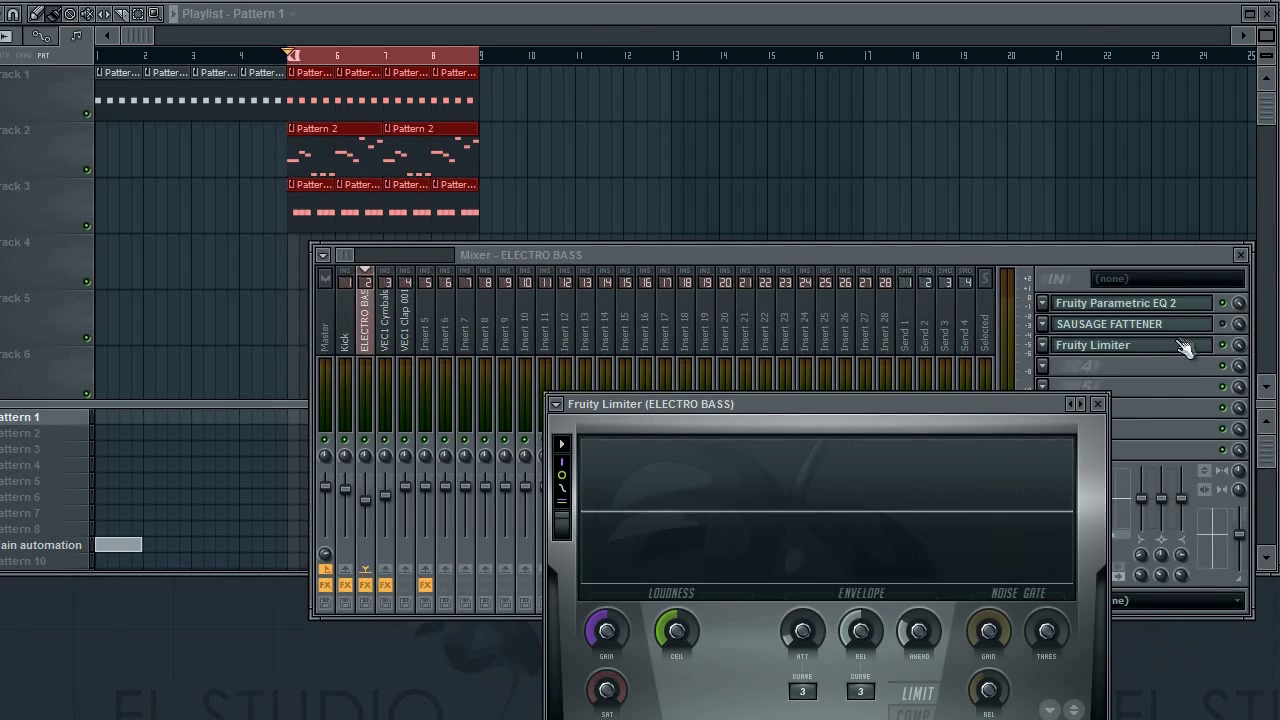
pyautogui.moveTo(914, 406); pyautogui.dragTo(1011, 322)
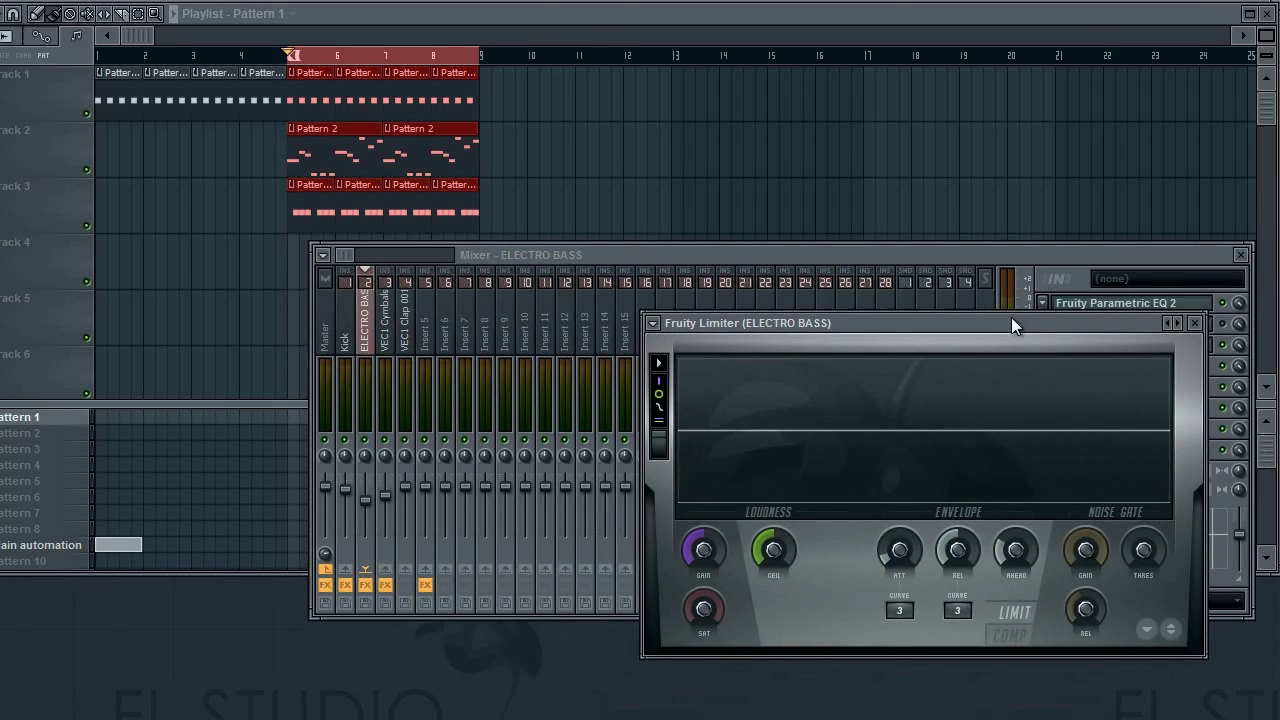
pyautogui.click(1228, 333)
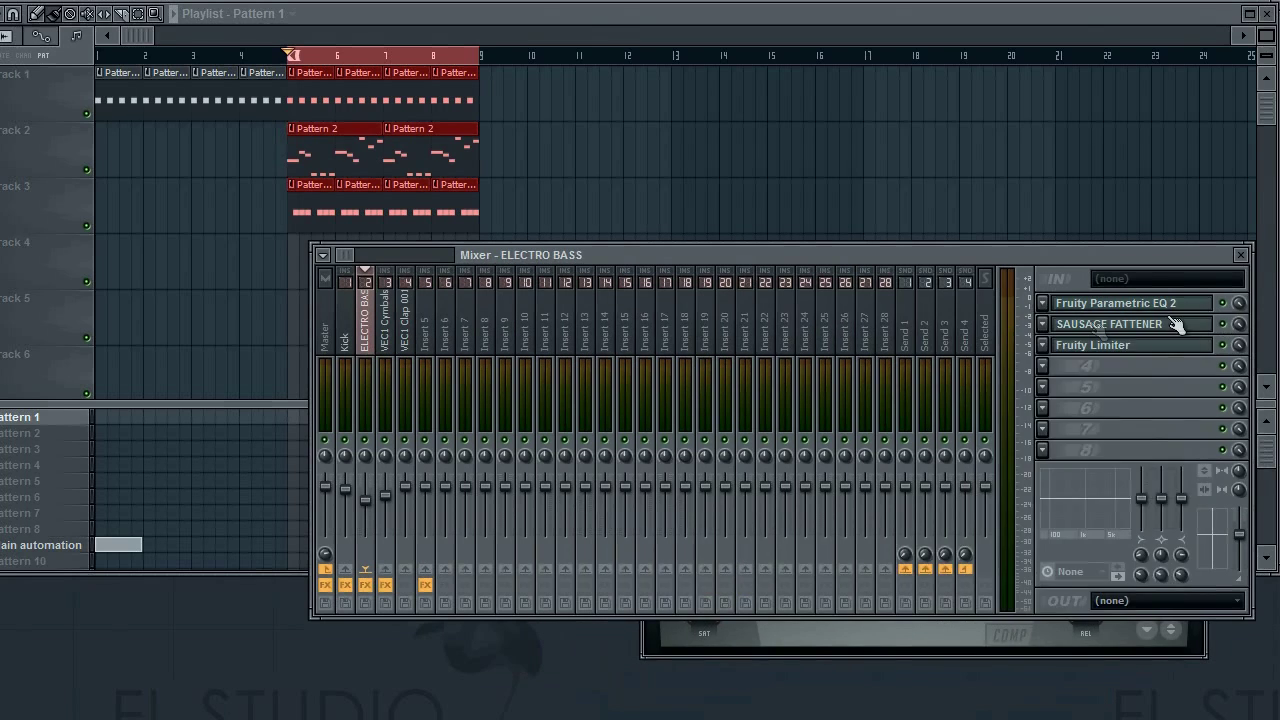
pyautogui.click(1199, 639)
pyautogui.moveTo(1065, 332); pyautogui.dragTo(1057, 392)
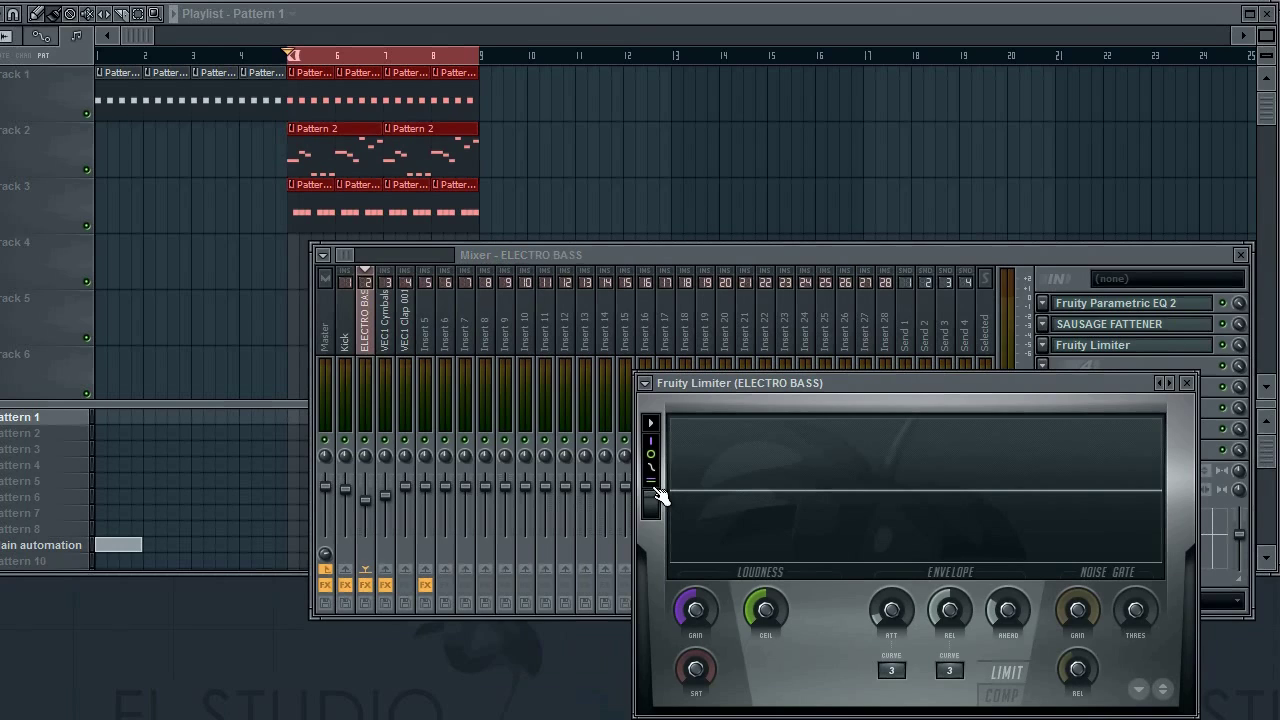
# Step: Open the bass channel's Sausage Fattener window and place it over the Playlist
pyautogui.click(1150, 325)
pyautogui.moveTo(833, 248); pyautogui.dragTo(813, 194)
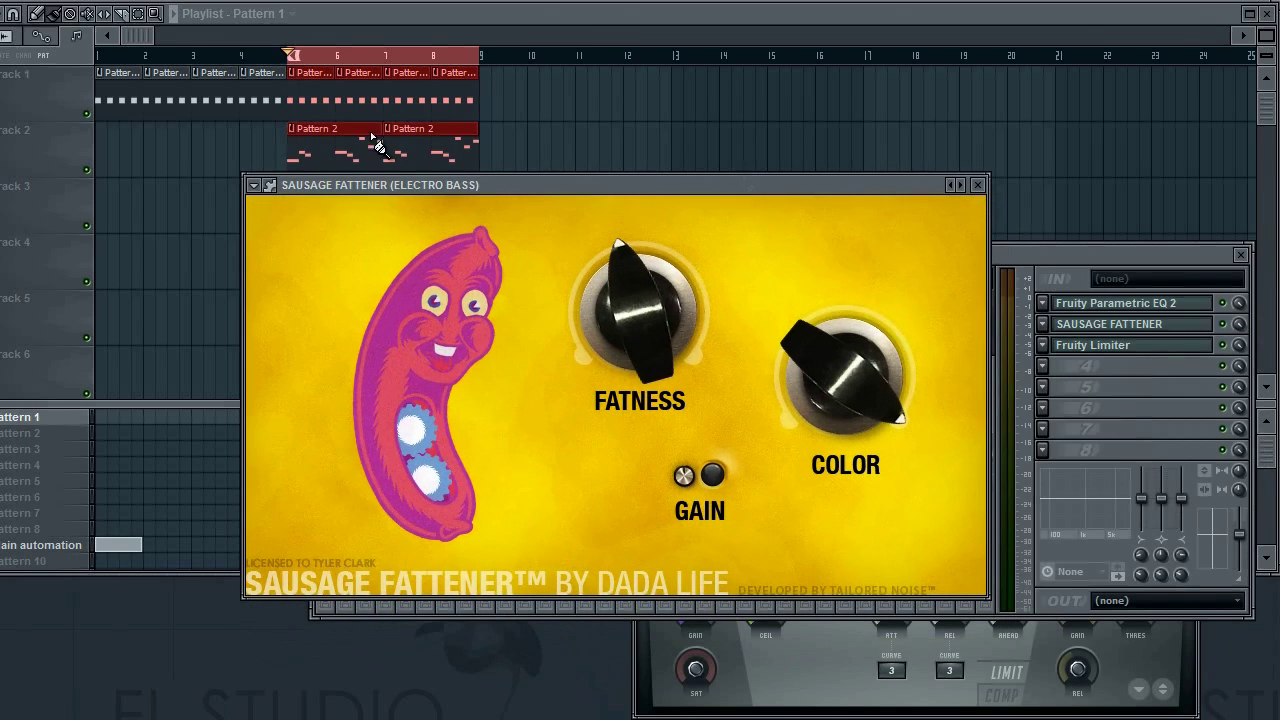
pyautogui.click(94, 186)
pyautogui.click(833, 585)
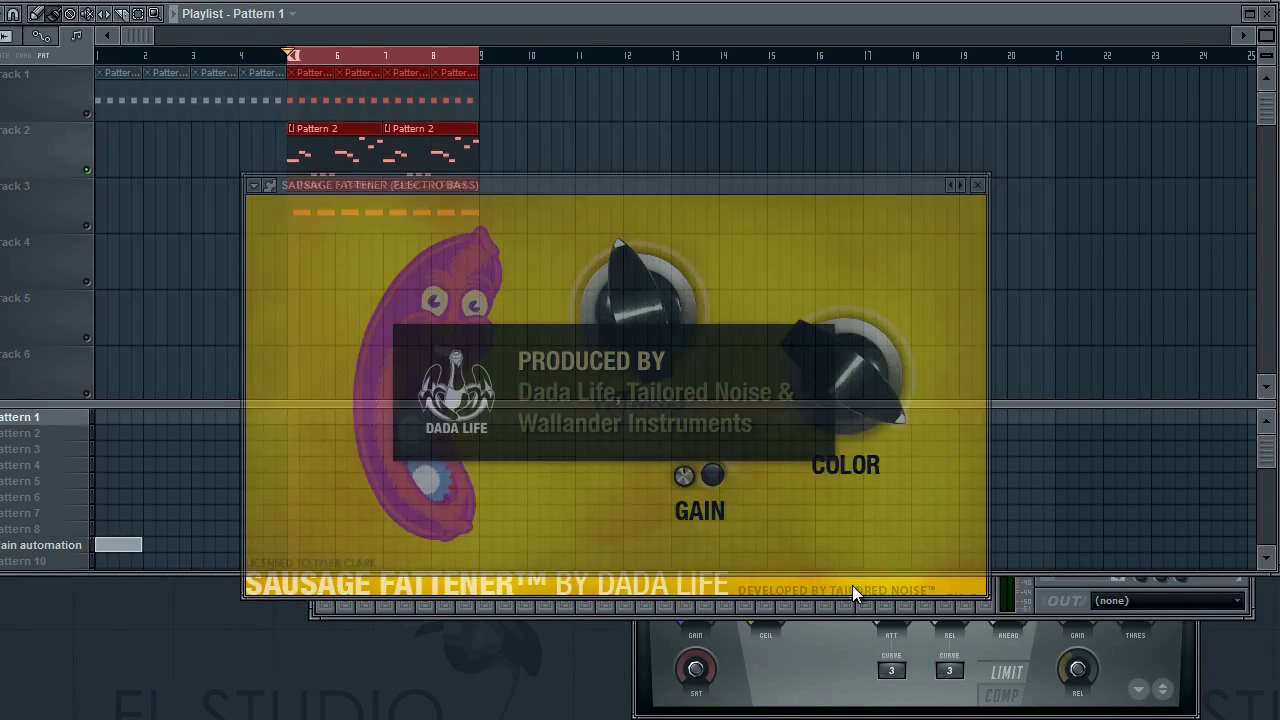
pyautogui.moveTo(765, 202); pyautogui.dragTo(638, 283)
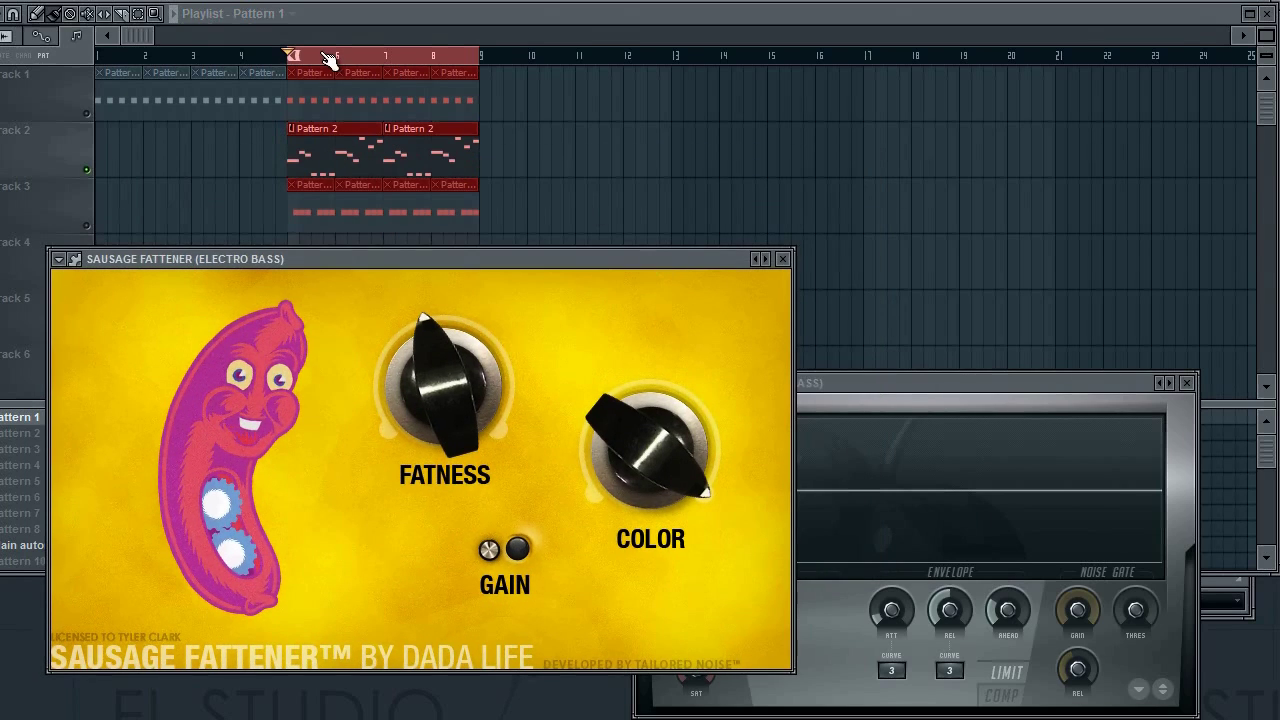
# Step: Play the song and raise the bass fattener's Fatness to 43.0 % beside the limiter
pyautogui.press('space')
pyautogui.moveTo(951, 388); pyautogui.dragTo(1012, 335)
pyautogui.moveTo(492, 380); pyautogui.dragTo(784, 265)
pyautogui.click(861, 329)
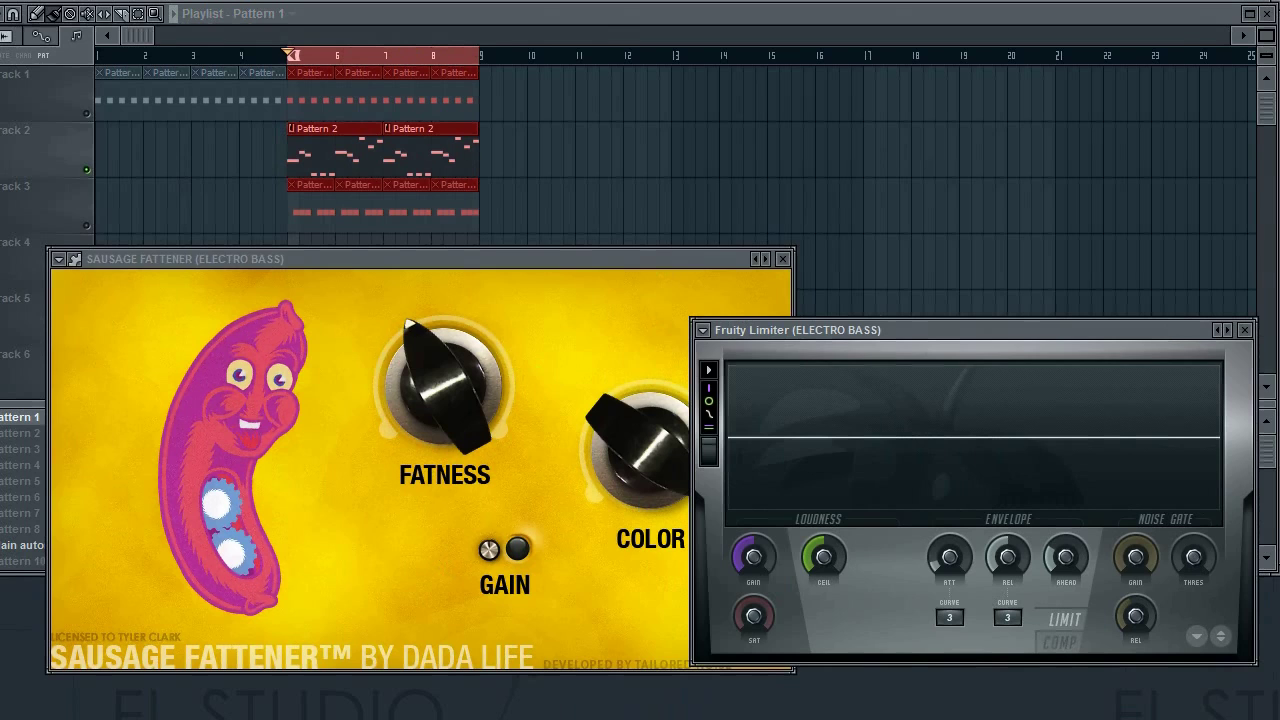
# Step: Bring the Fattener and Limiter windows forward and briefly replay to watch the limiter display
pyautogui.press('F9')
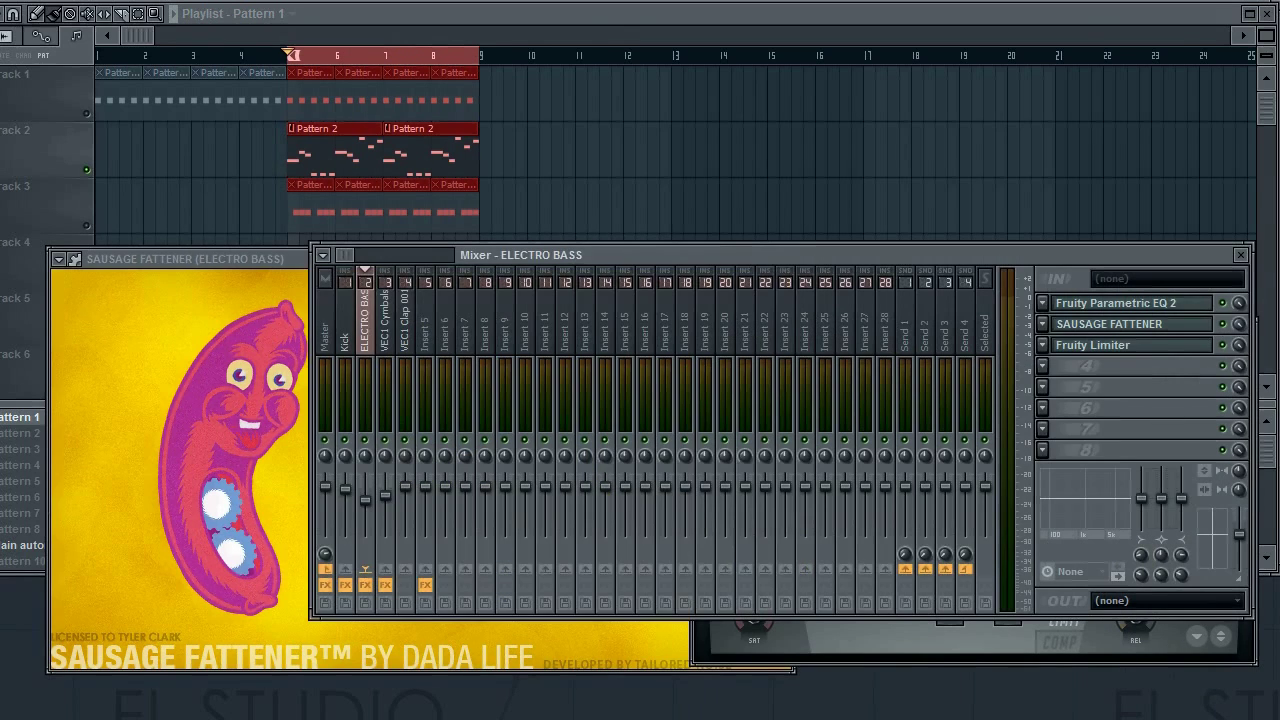
pyautogui.click(104, 540)
pyautogui.click(1105, 646)
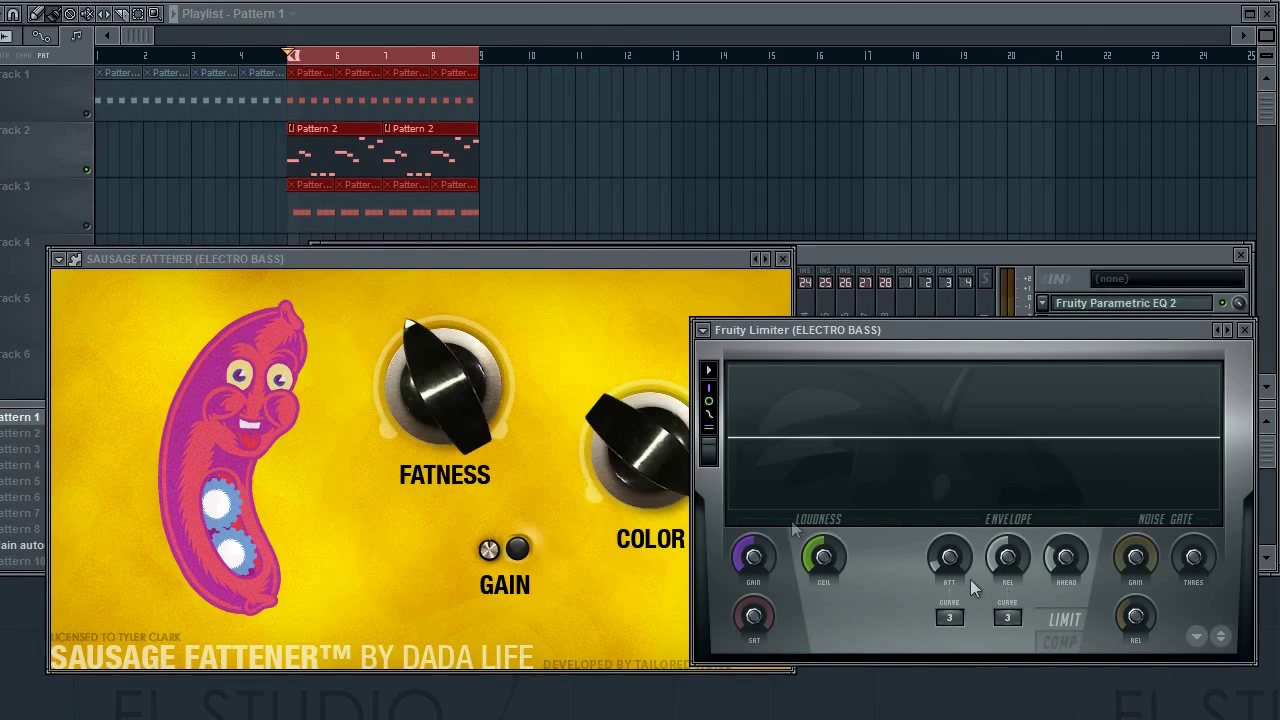
pyautogui.press('space')
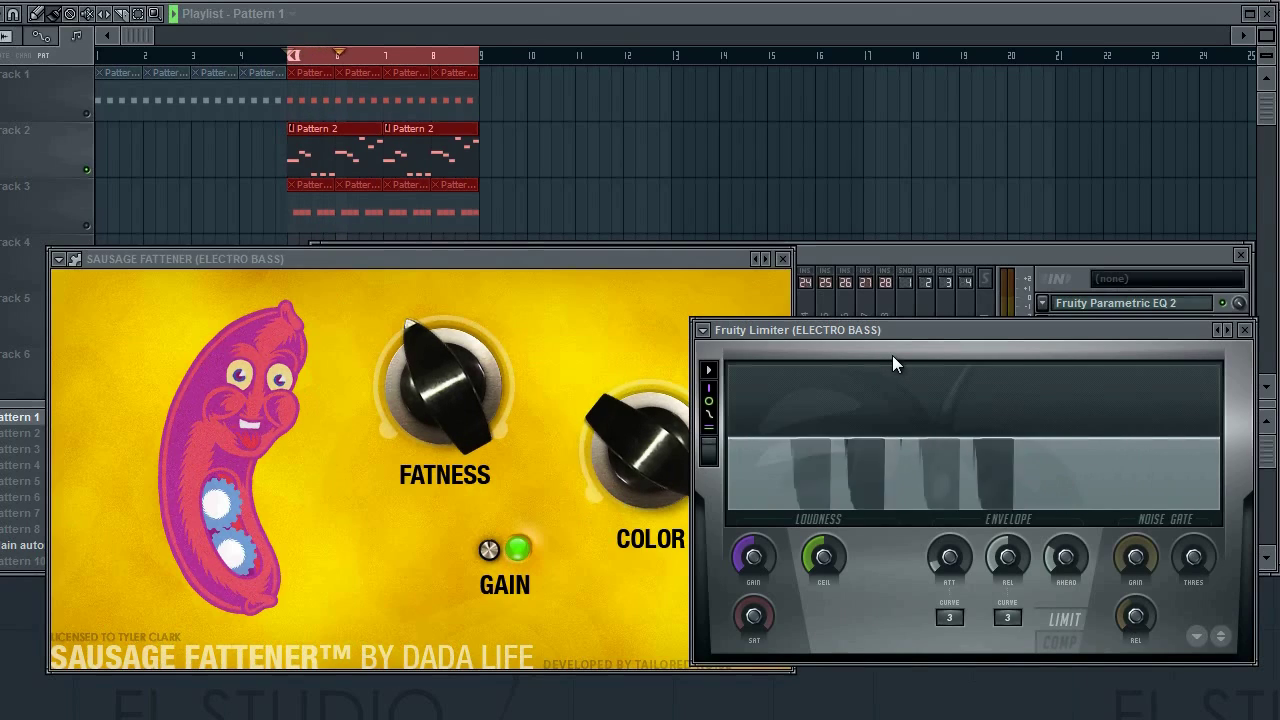
pyautogui.press('space')
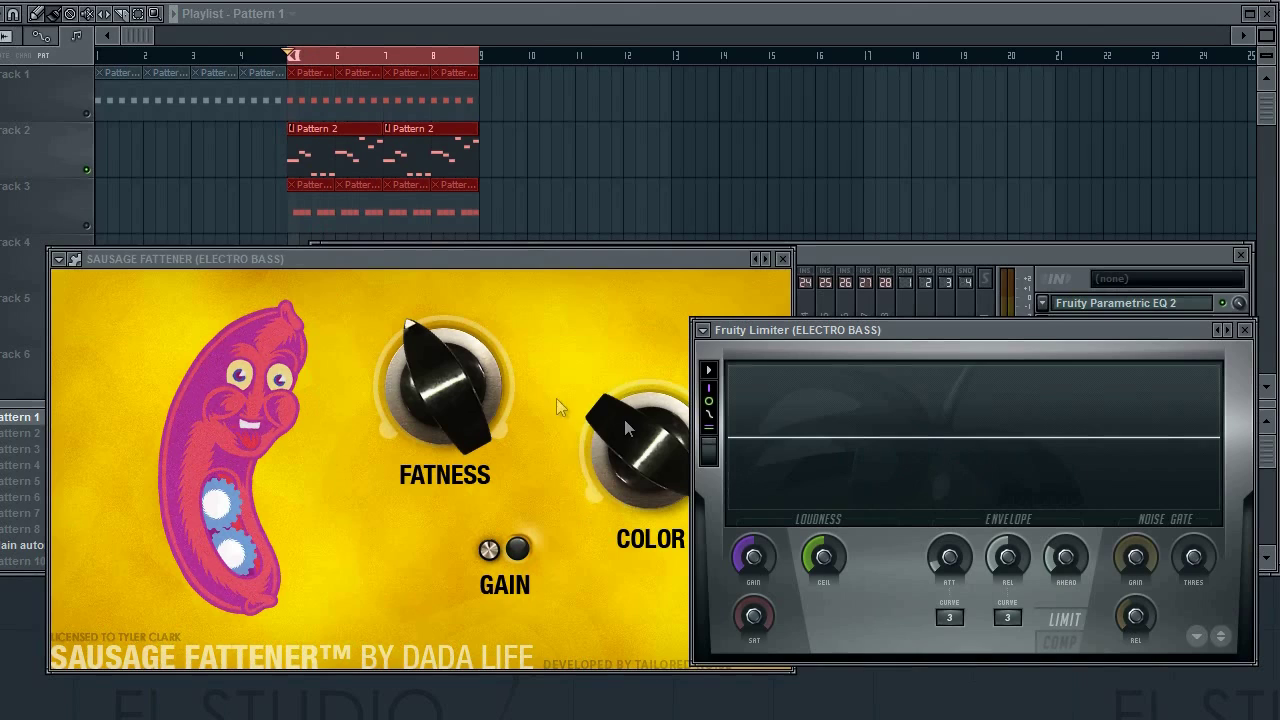
# Step: With playback running, move the Fruity Limiter window to the upper left
pyautogui.moveTo(1124, 340); pyautogui.dragTo(808, 431)
pyautogui.click(1240, 336)
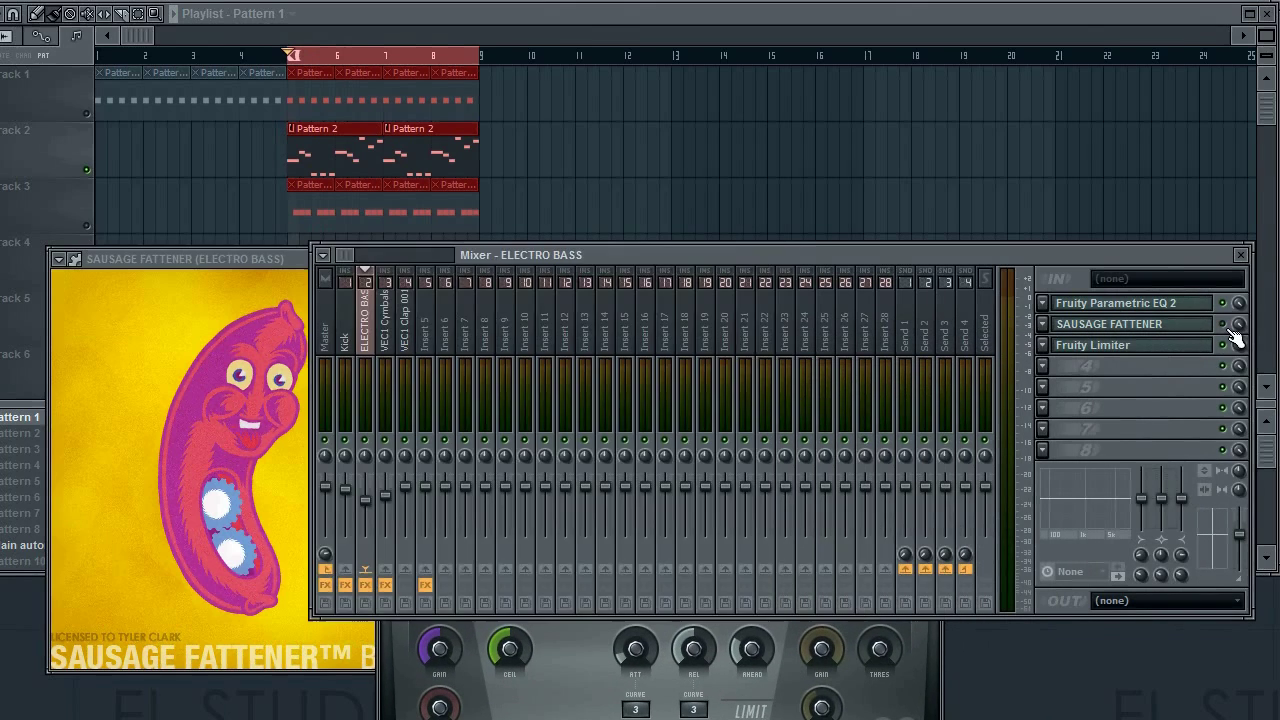
pyautogui.click(927, 647)
pyautogui.press('space')
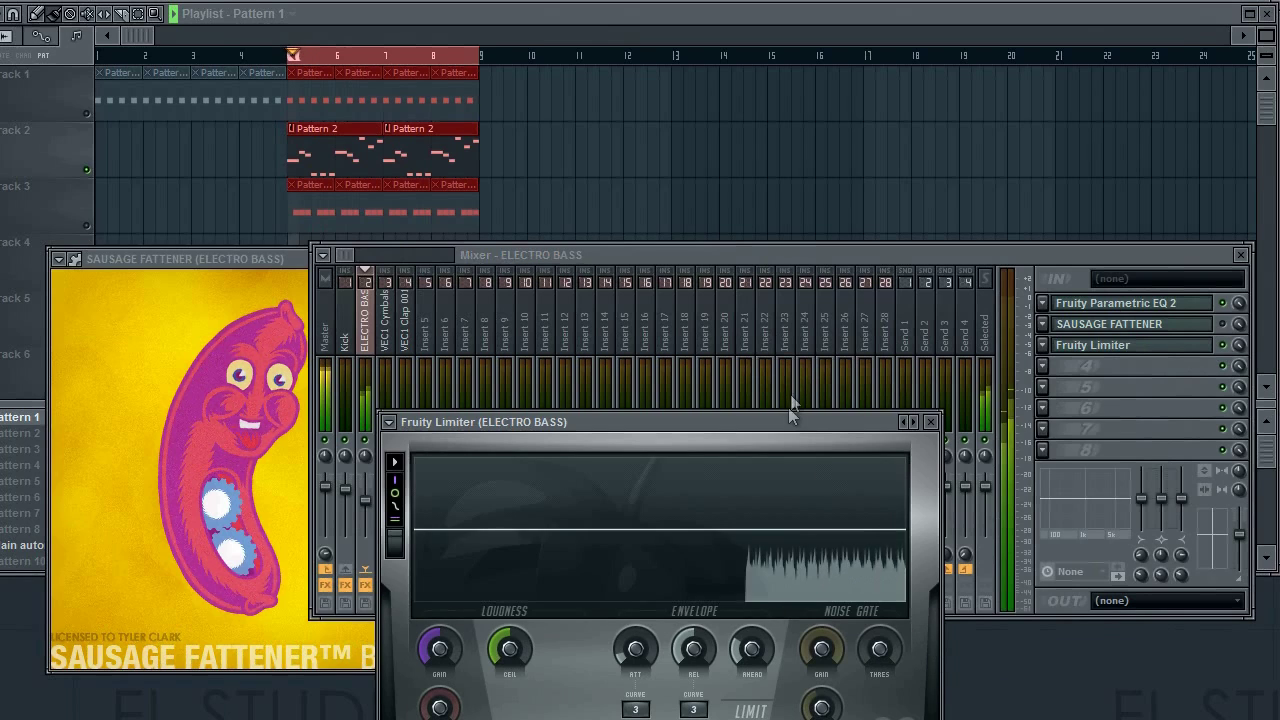
pyautogui.moveTo(786, 435); pyautogui.dragTo(836, 318)
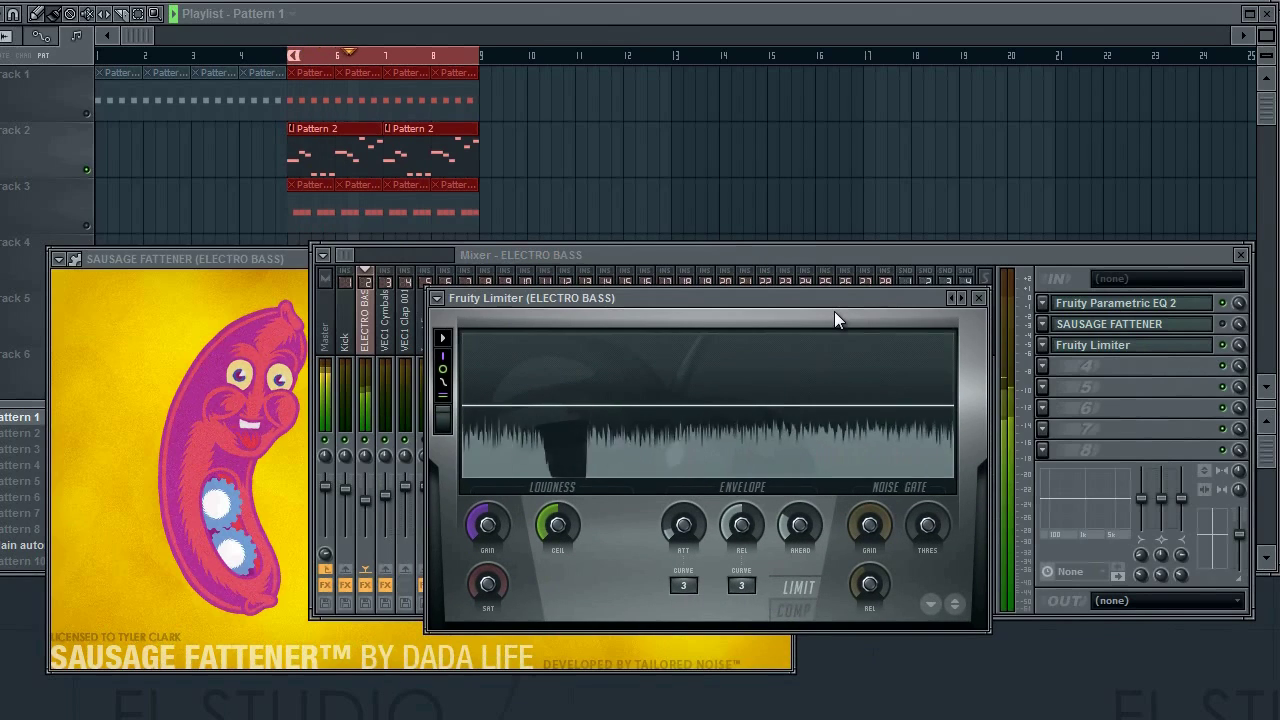
pyautogui.moveTo(920, 306); pyautogui.dragTo(489, 27)
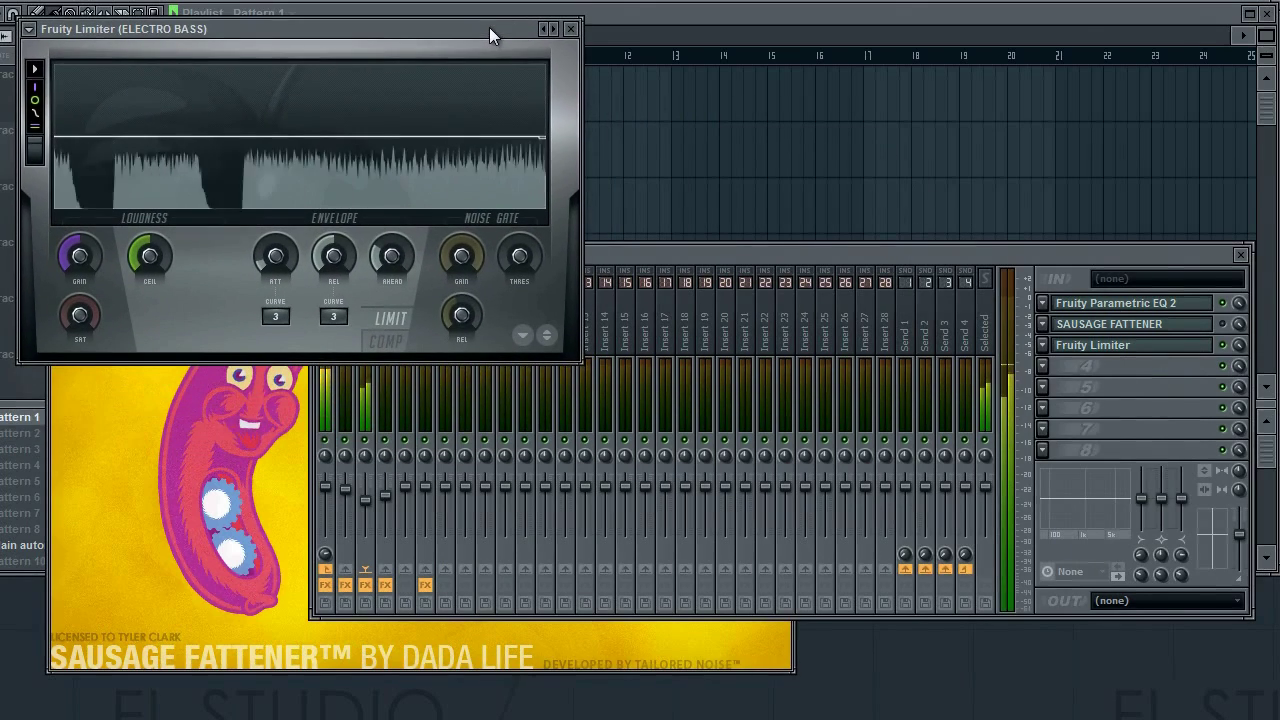
# Step: Bring the Sausage Fattener forward and turn its Fatness down to 0.0 %
pyautogui.click(1236, 338)
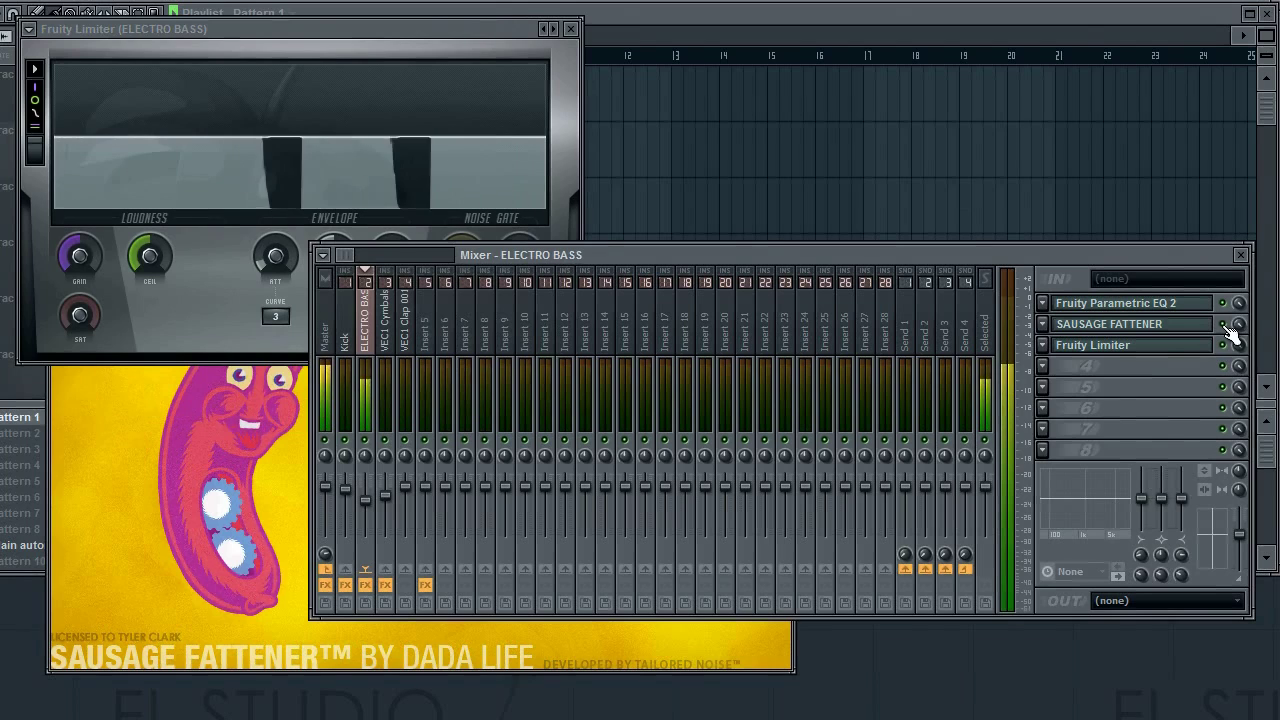
pyautogui.click(140, 510)
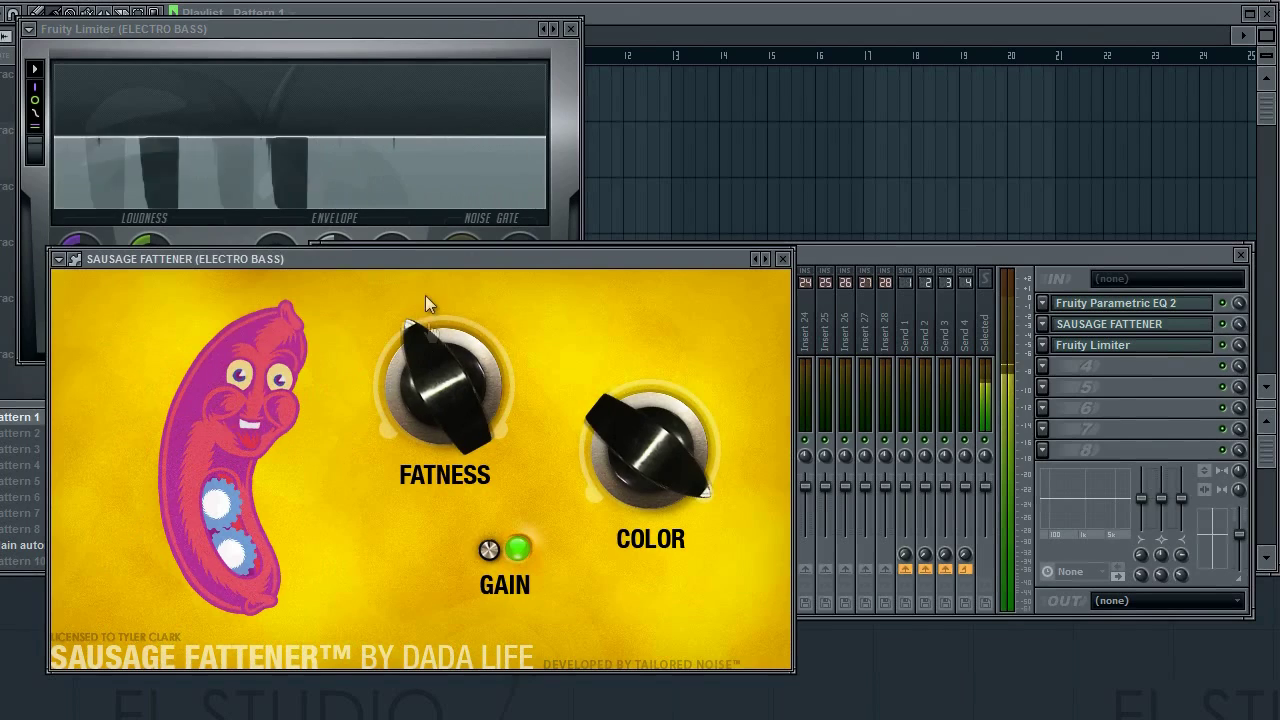
pyautogui.moveTo(437, 366); pyautogui.dragTo(433, 506)
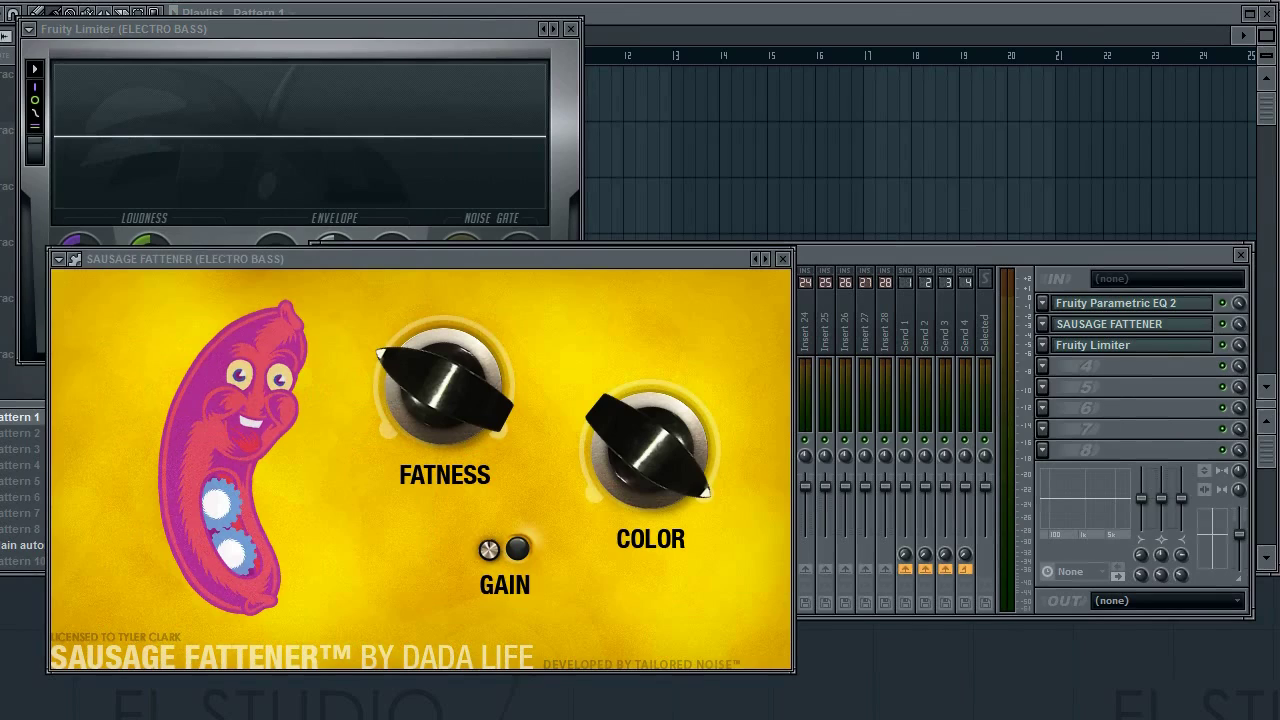
pyautogui.moveTo(512, 259); pyautogui.dragTo(661, 140)
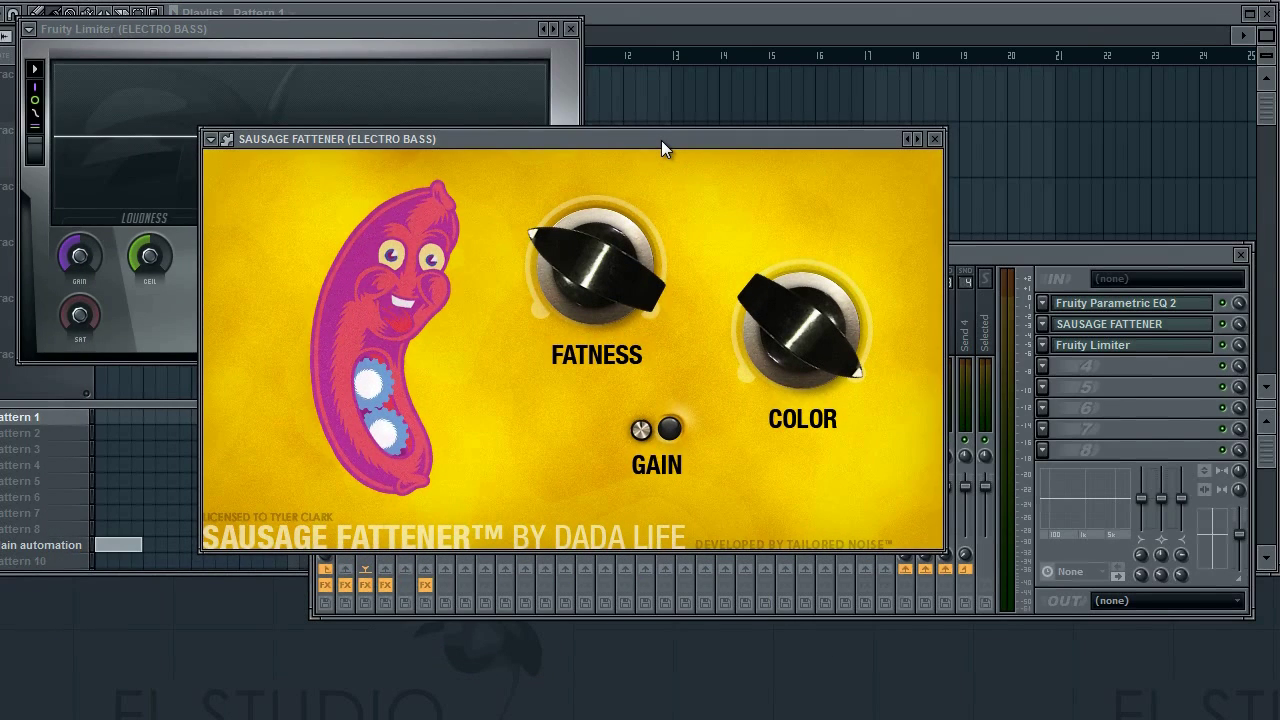